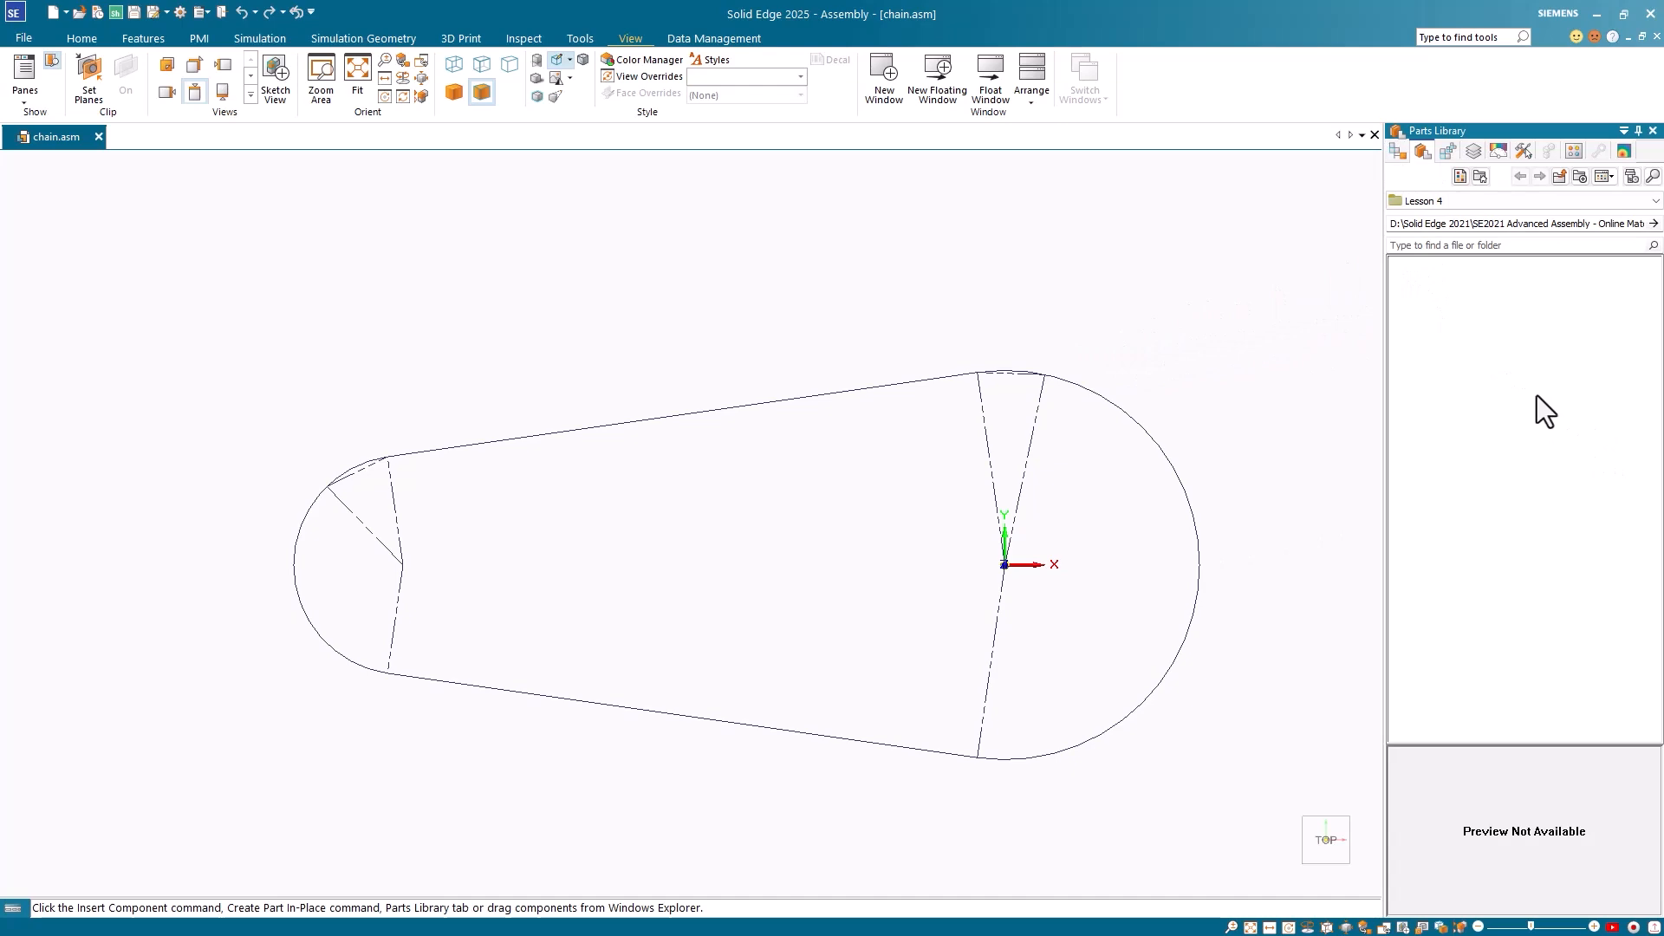
- Insert the Link.asm subassembly from the Lesson 4 folder into the chain assembly
{"action": "left_click_drag", "start_coordinate": [1657, 425], "coordinate": [1657, 706]}
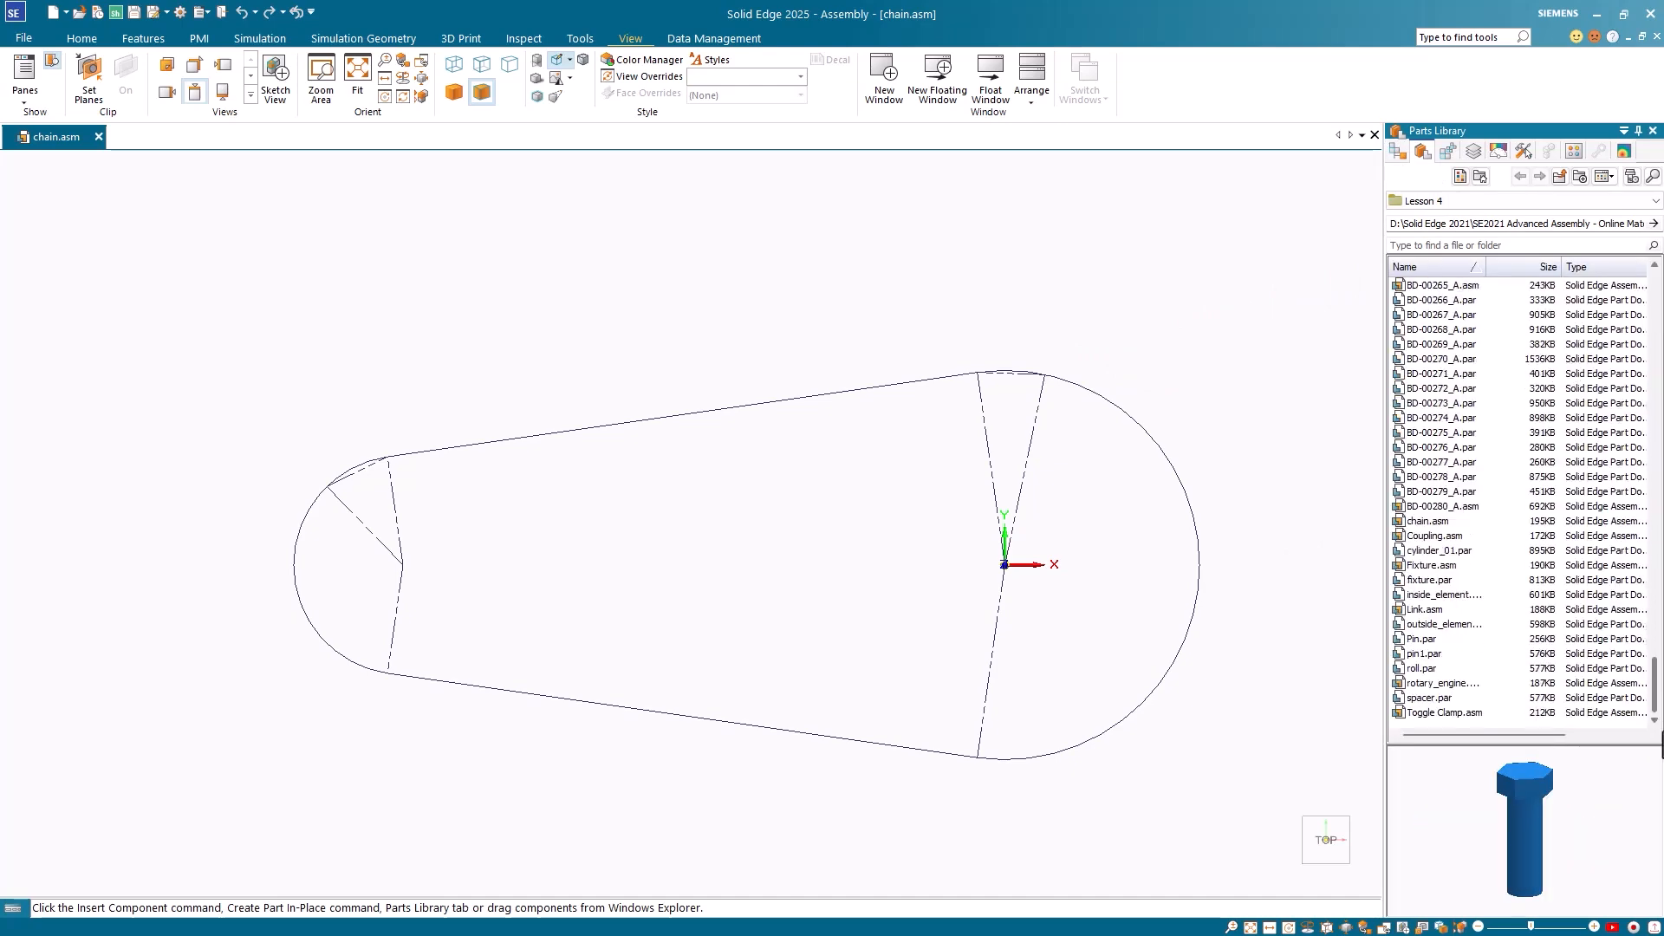
{"action": "left_click", "coordinate": [1424, 611]}
{"action": "left_click_drag", "start_coordinate": [1427, 611], "coordinate": [1194, 312]}
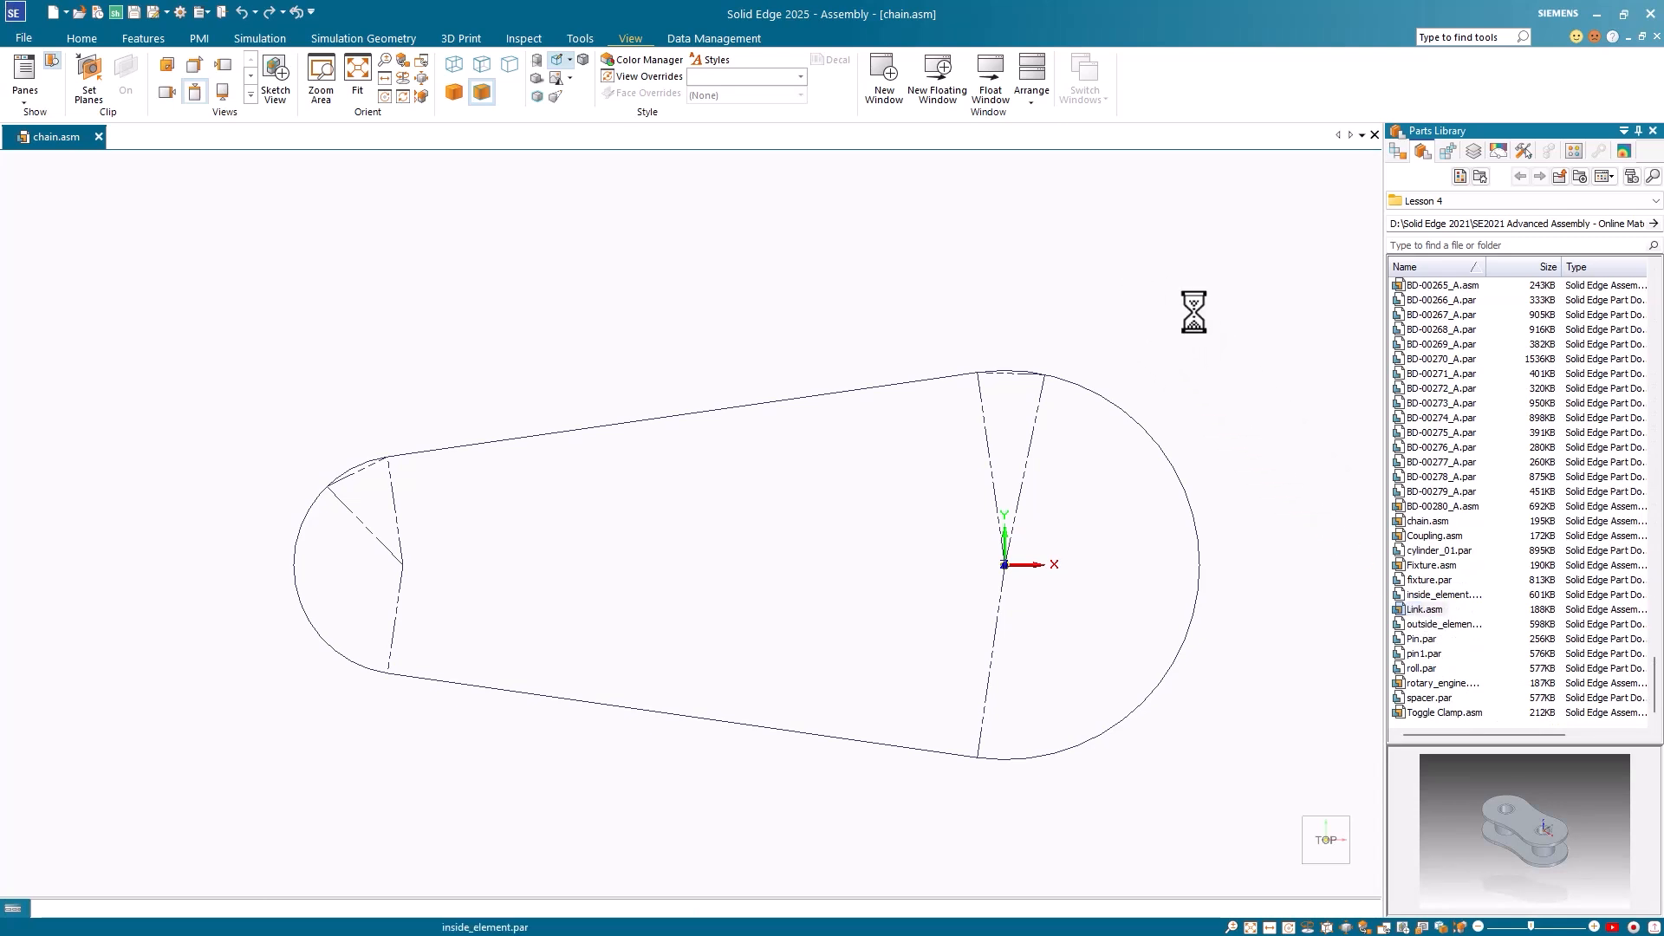
- Delete the ground relationship of Link.asm:1 so the link can be repositioned
{"action": "left_click", "coordinate": [1396, 151]}
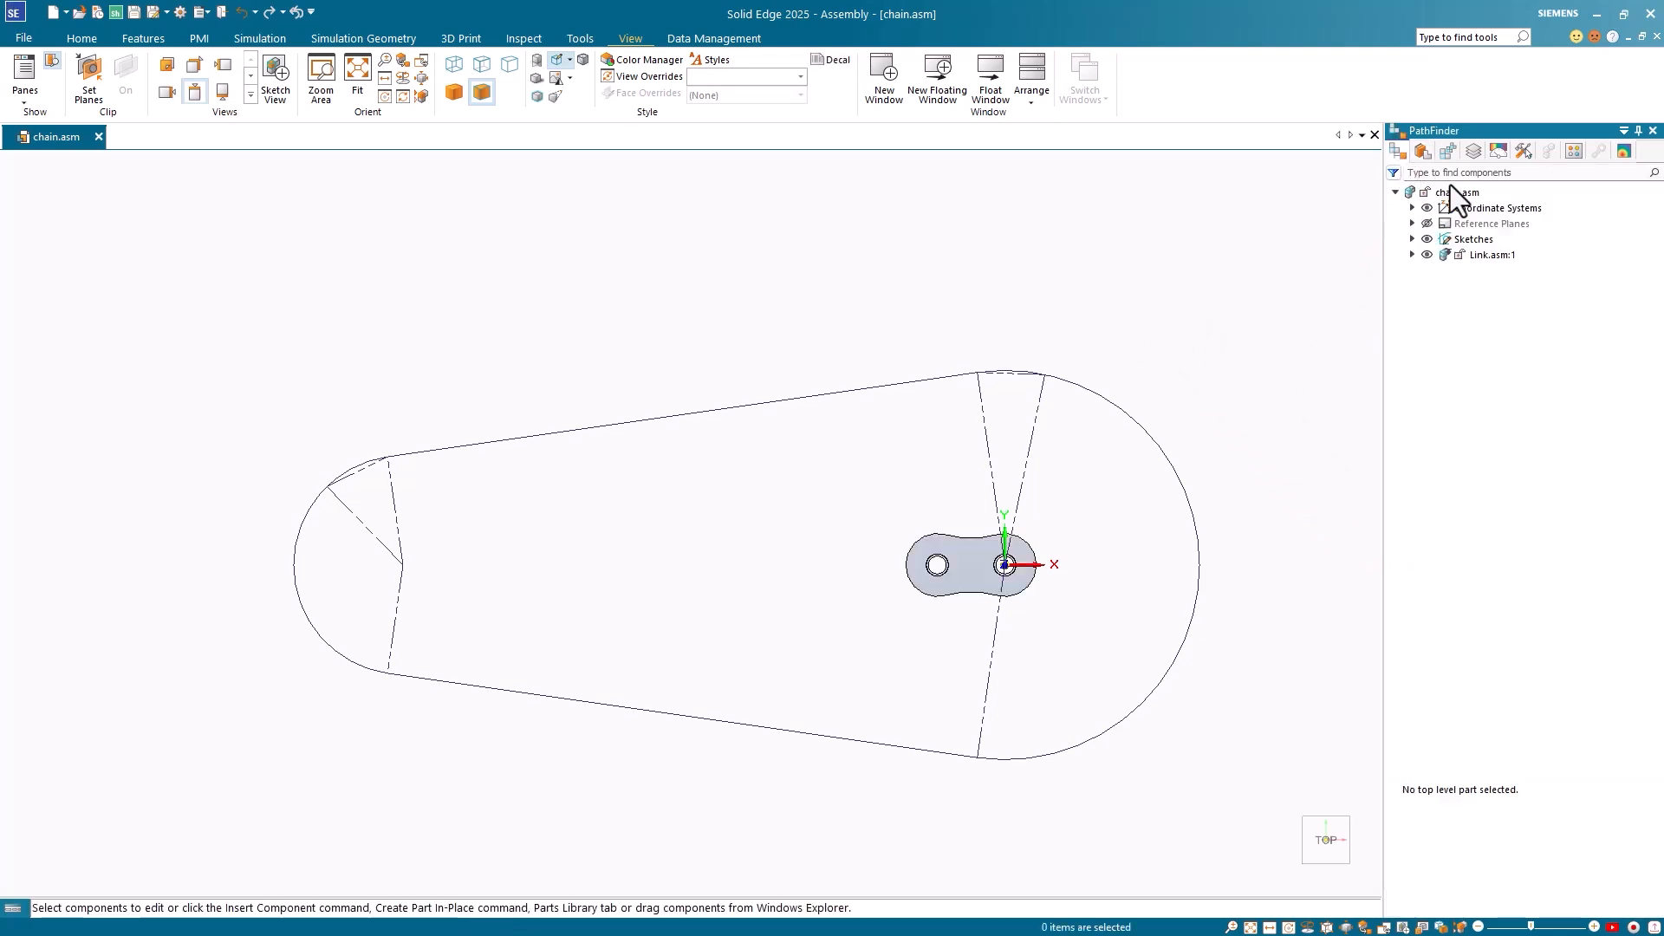
{"action": "left_click", "coordinate": [1487, 256]}
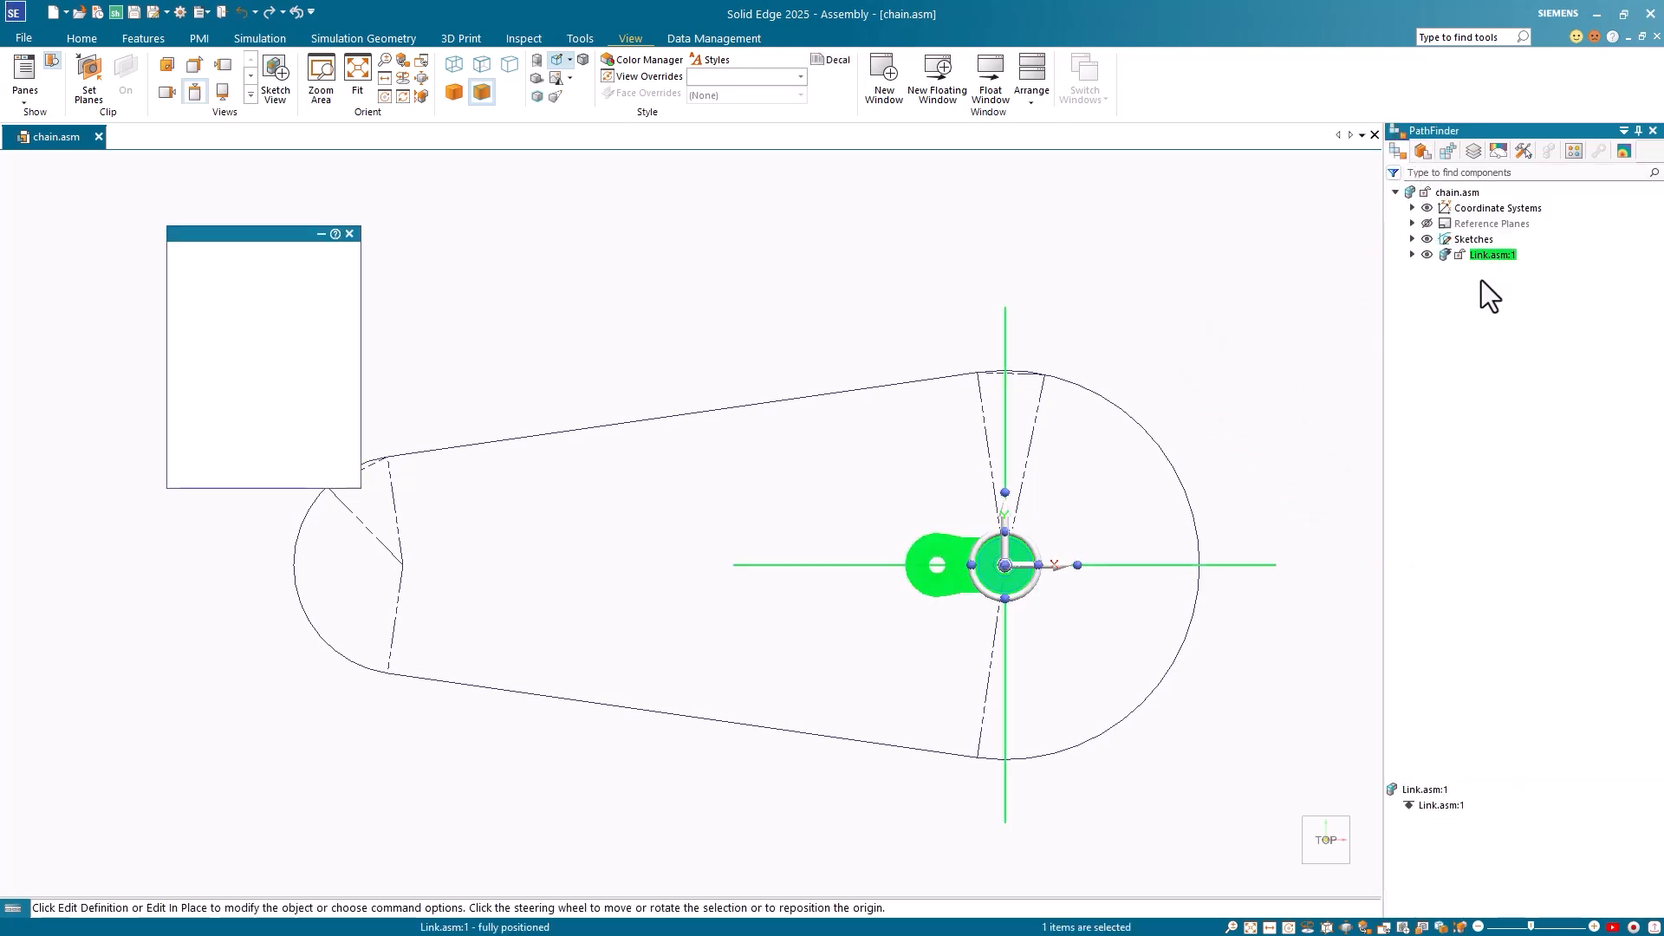
{"action": "right_click", "coordinate": [1437, 806]}
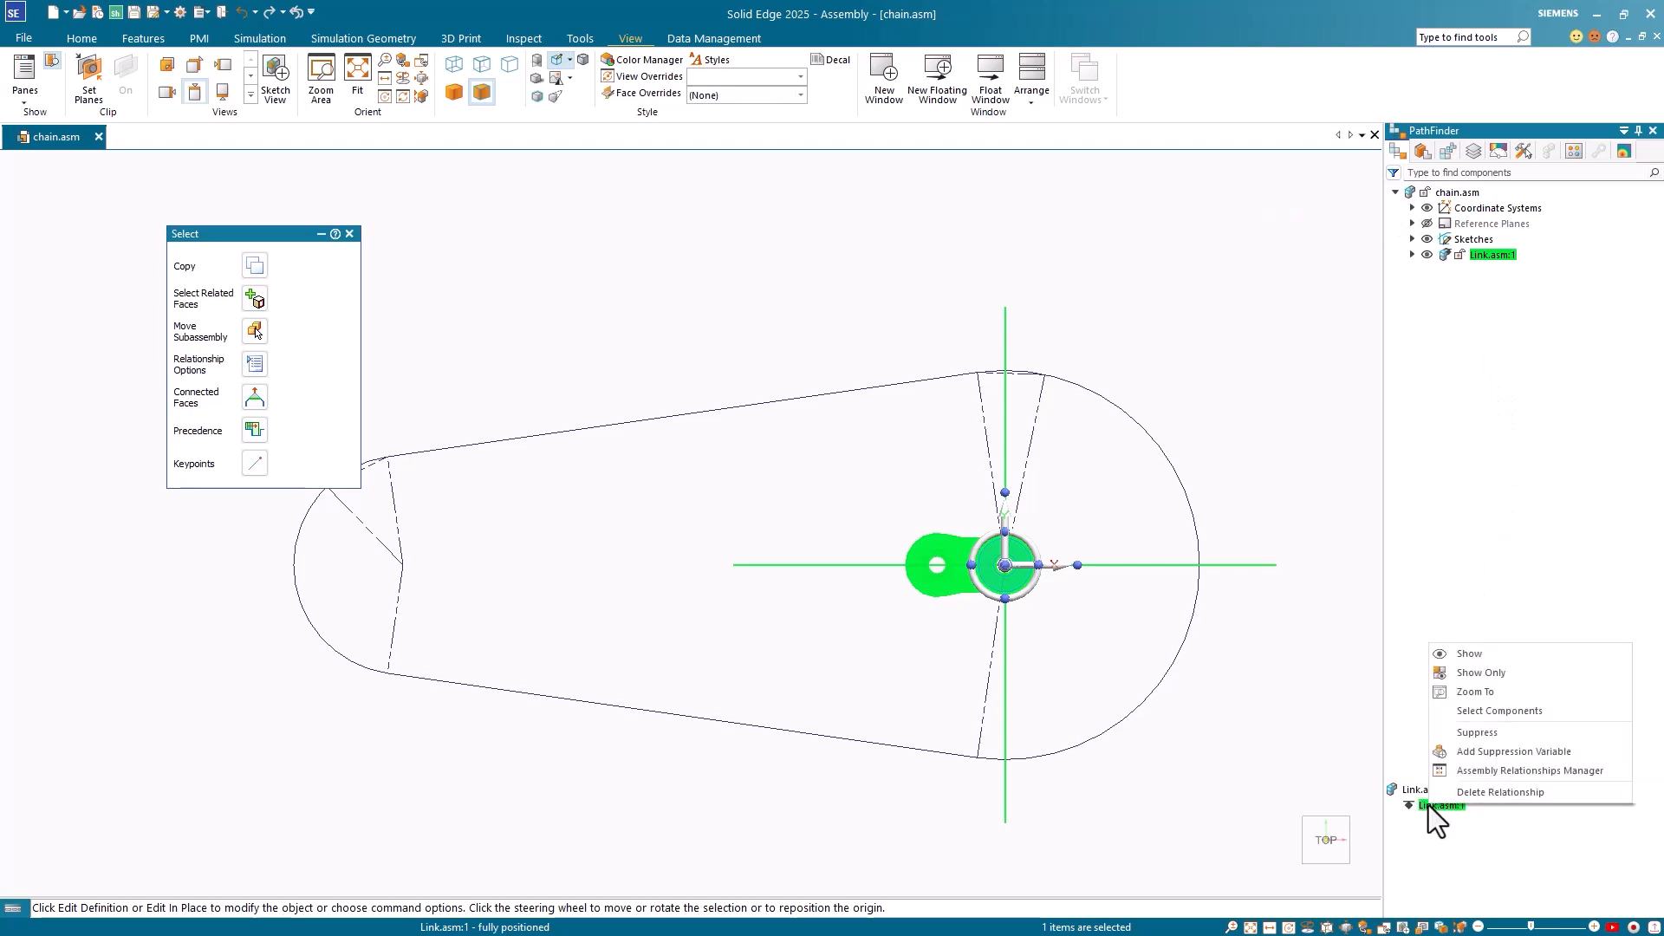
{"action": "left_click", "coordinate": [1541, 793]}
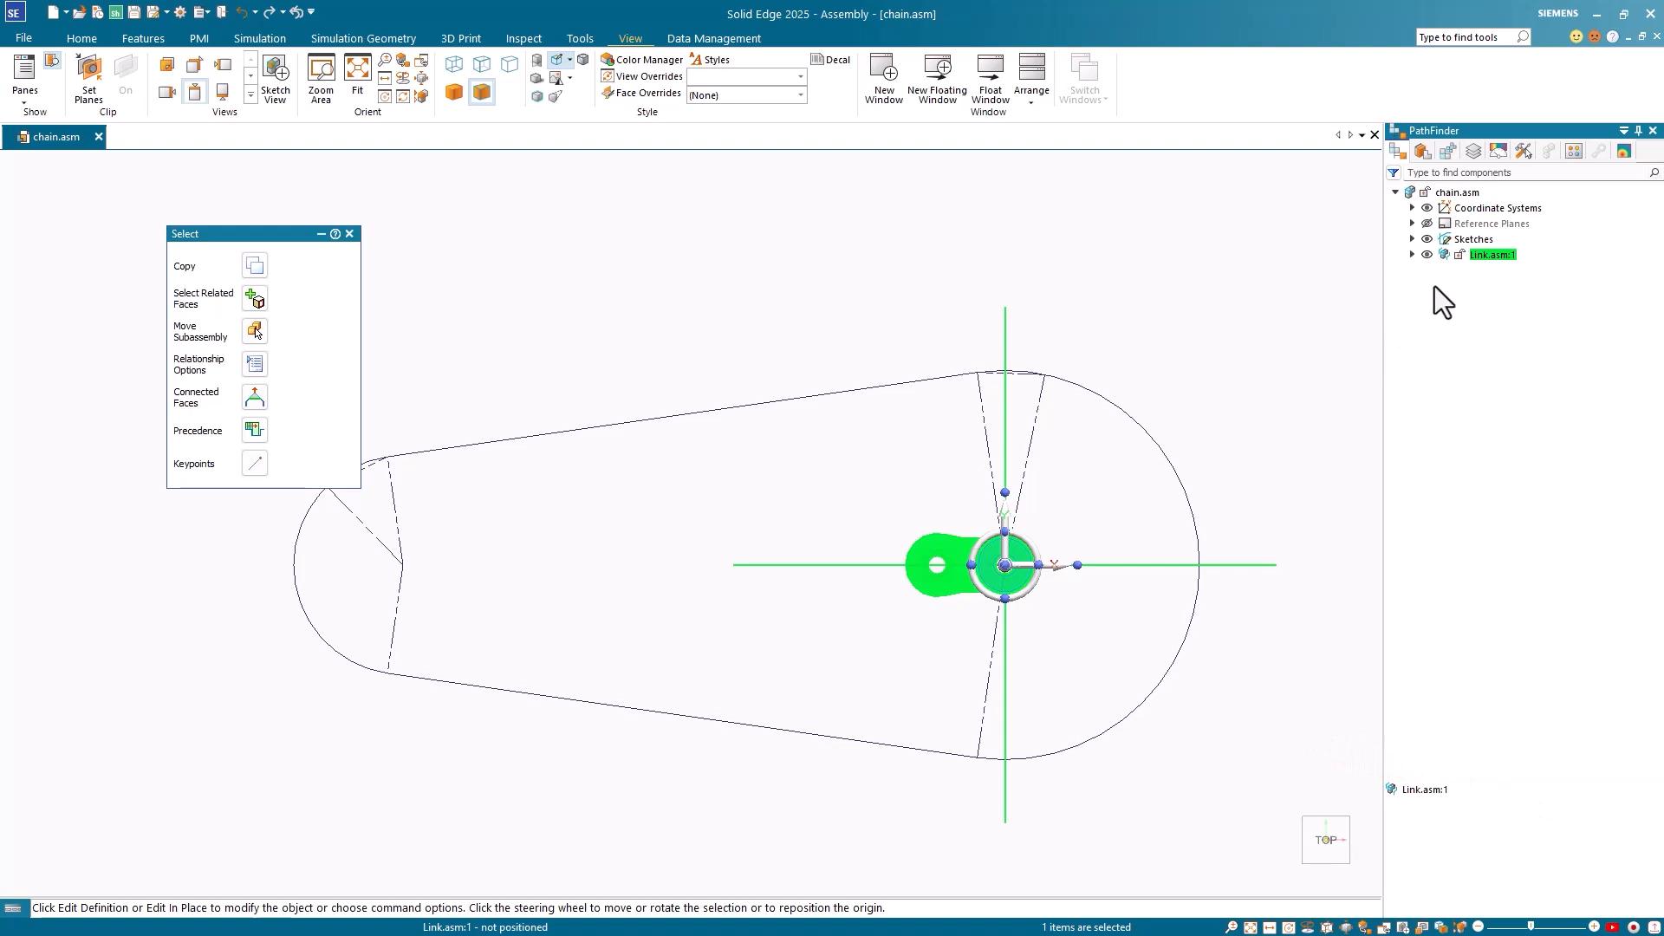
- Edit the definition of Link.asm:1 and mate it to the assembly's Base reference plane with a 0.00 mm offset
{"action": "left_click", "coordinate": [1481, 255]}
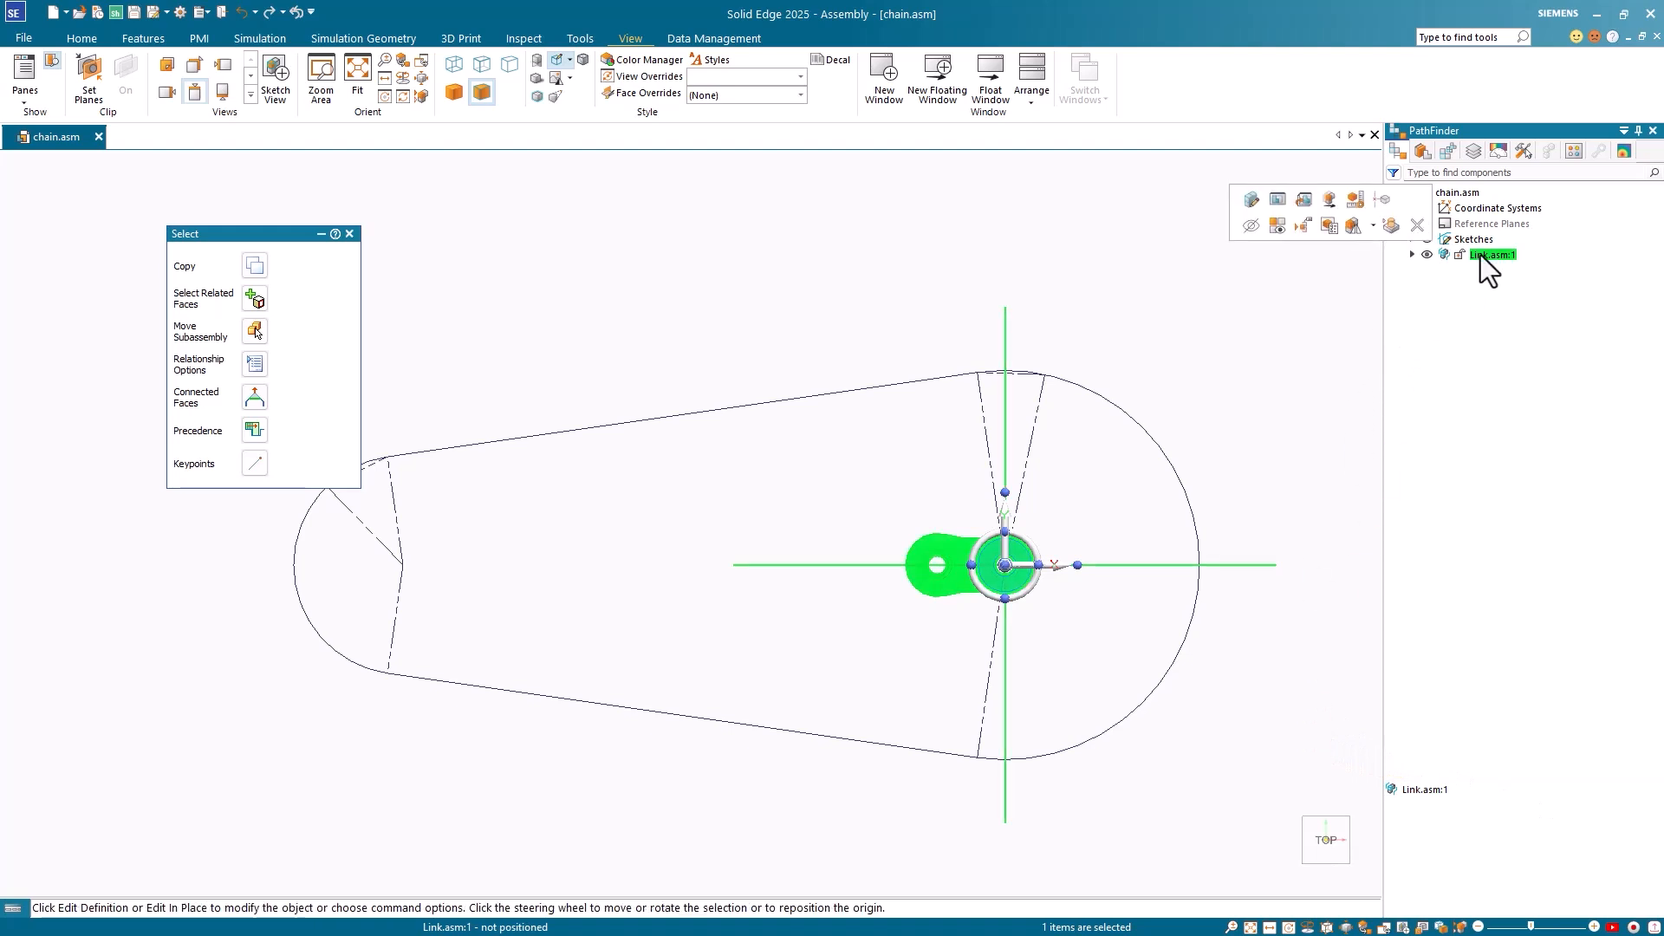
{"action": "left_click", "coordinate": [1252, 200]}
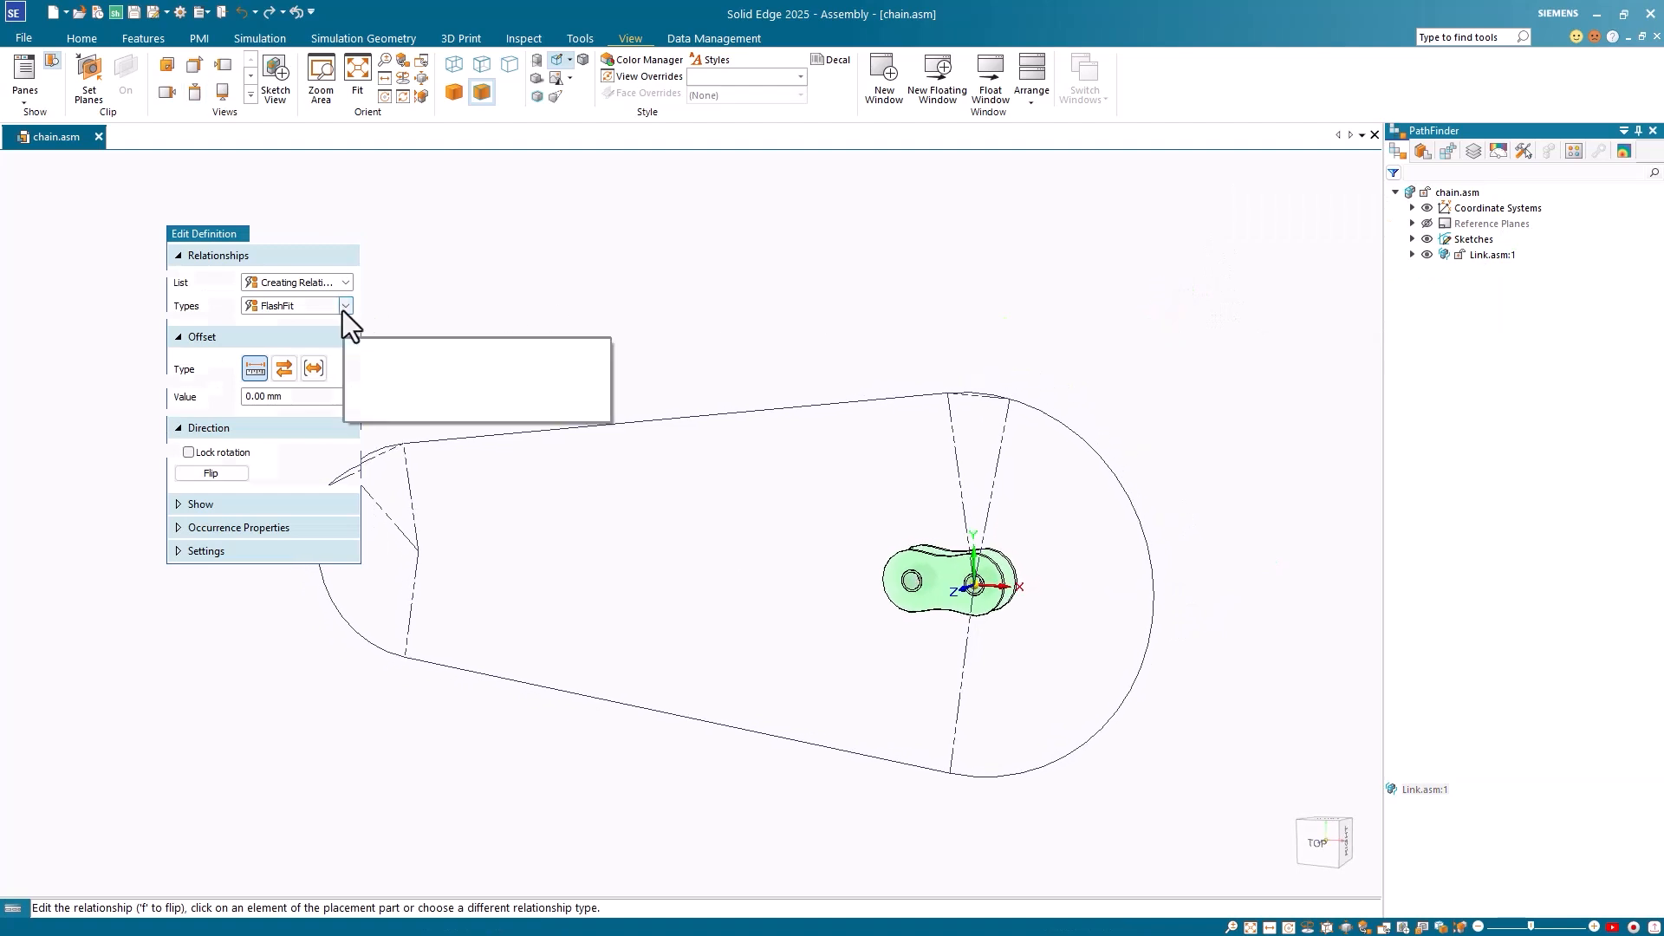
{"action": "left_click", "coordinate": [345, 307]}
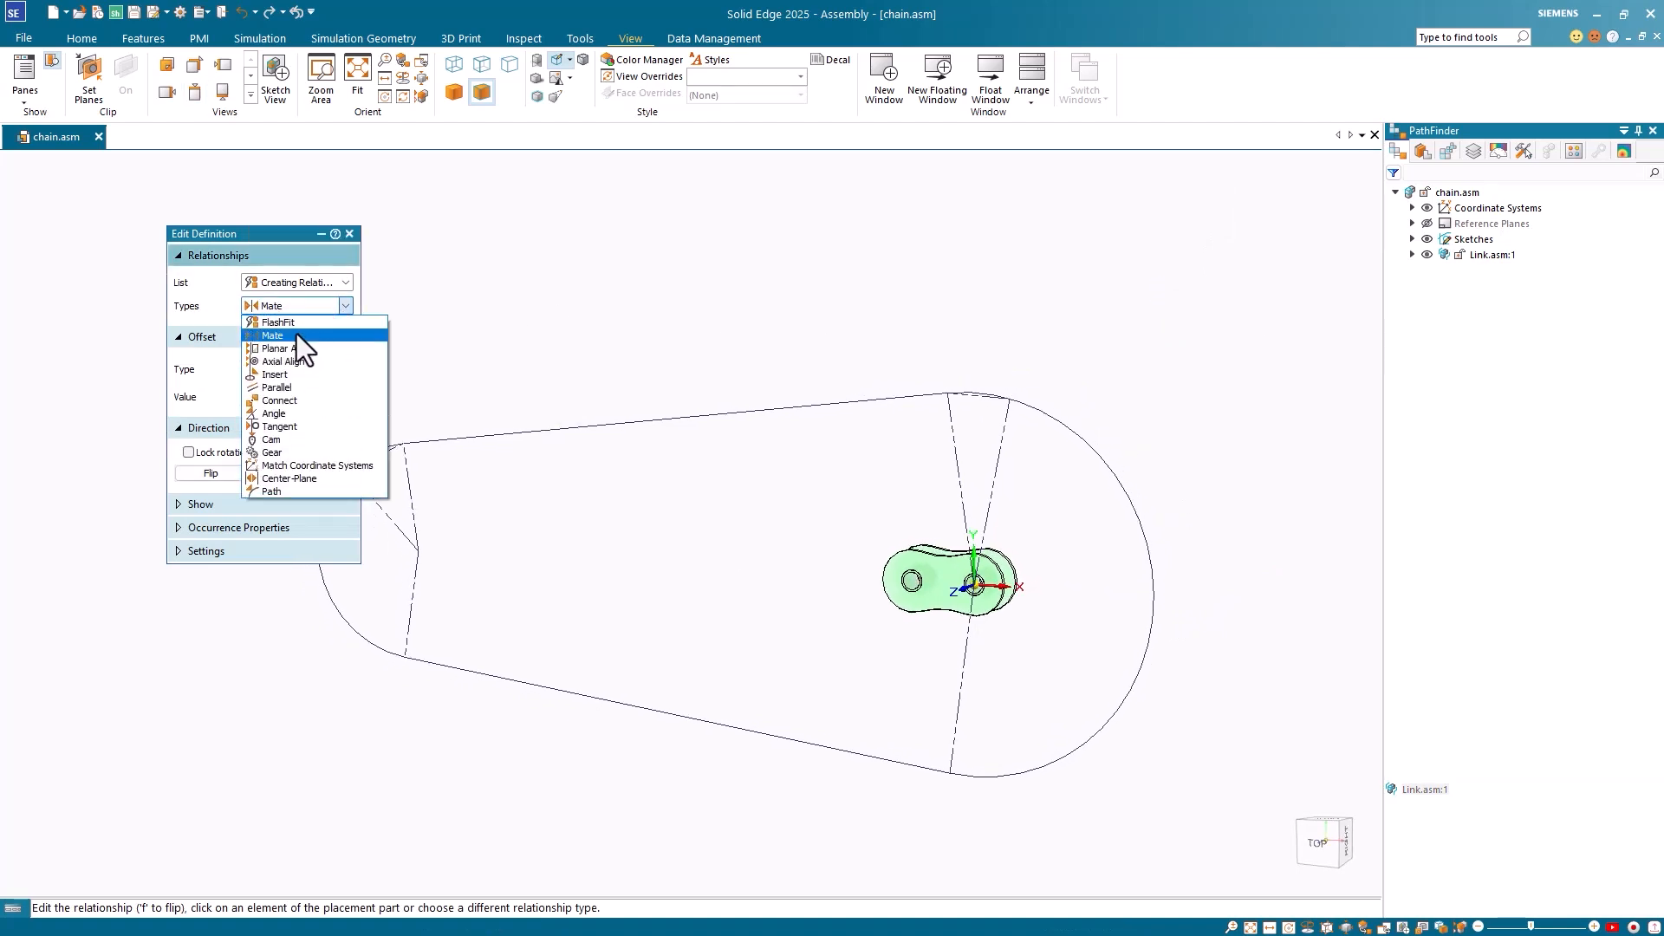
{"action": "left_click", "coordinate": [299, 333]}
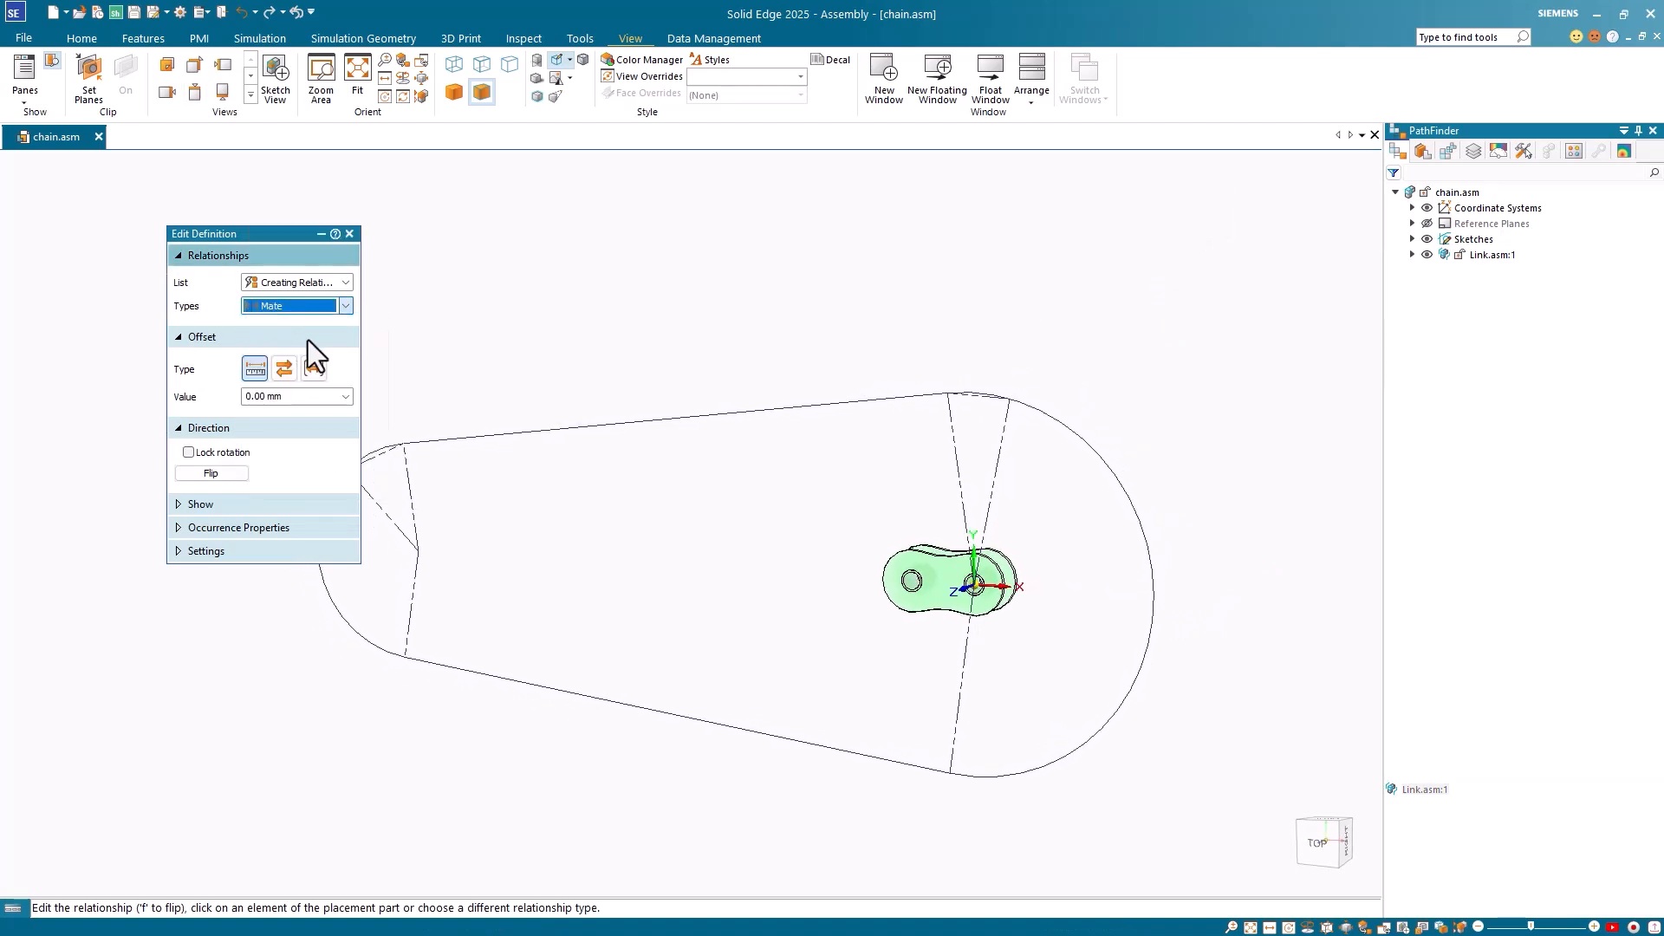
{"action": "left_click", "coordinate": [907, 602]}
{"action": "left_click", "coordinate": [994, 574]}
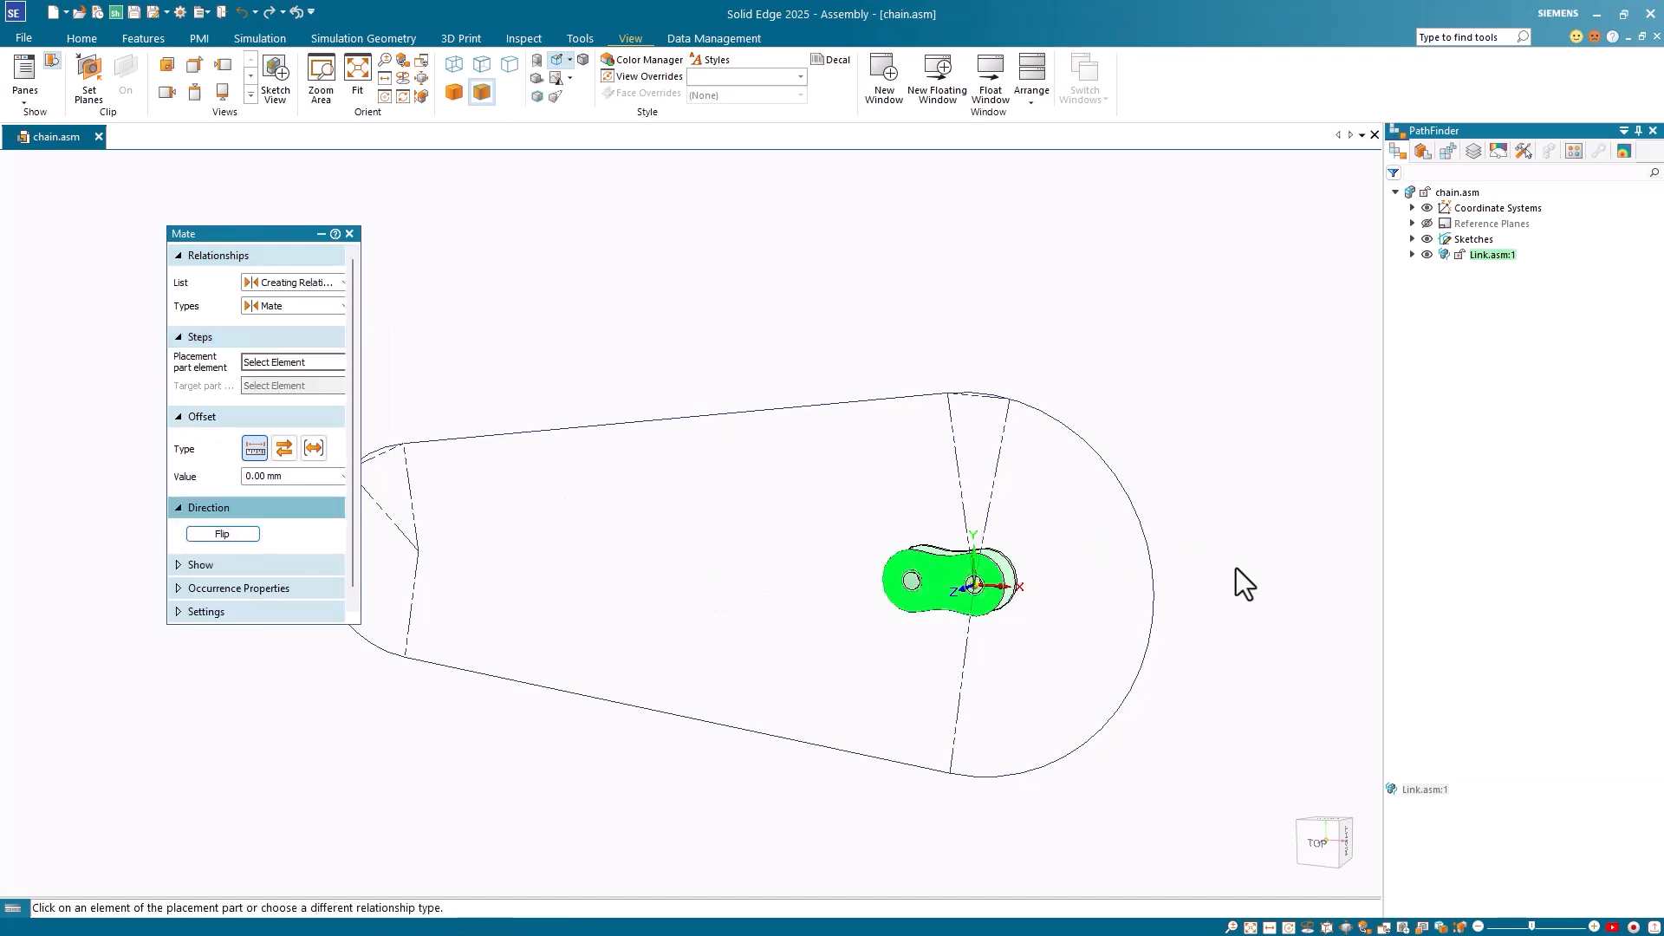
{"action": "middle_click_drag", "start_coordinate": [1208, 314], "coordinate": [1118, 342]}
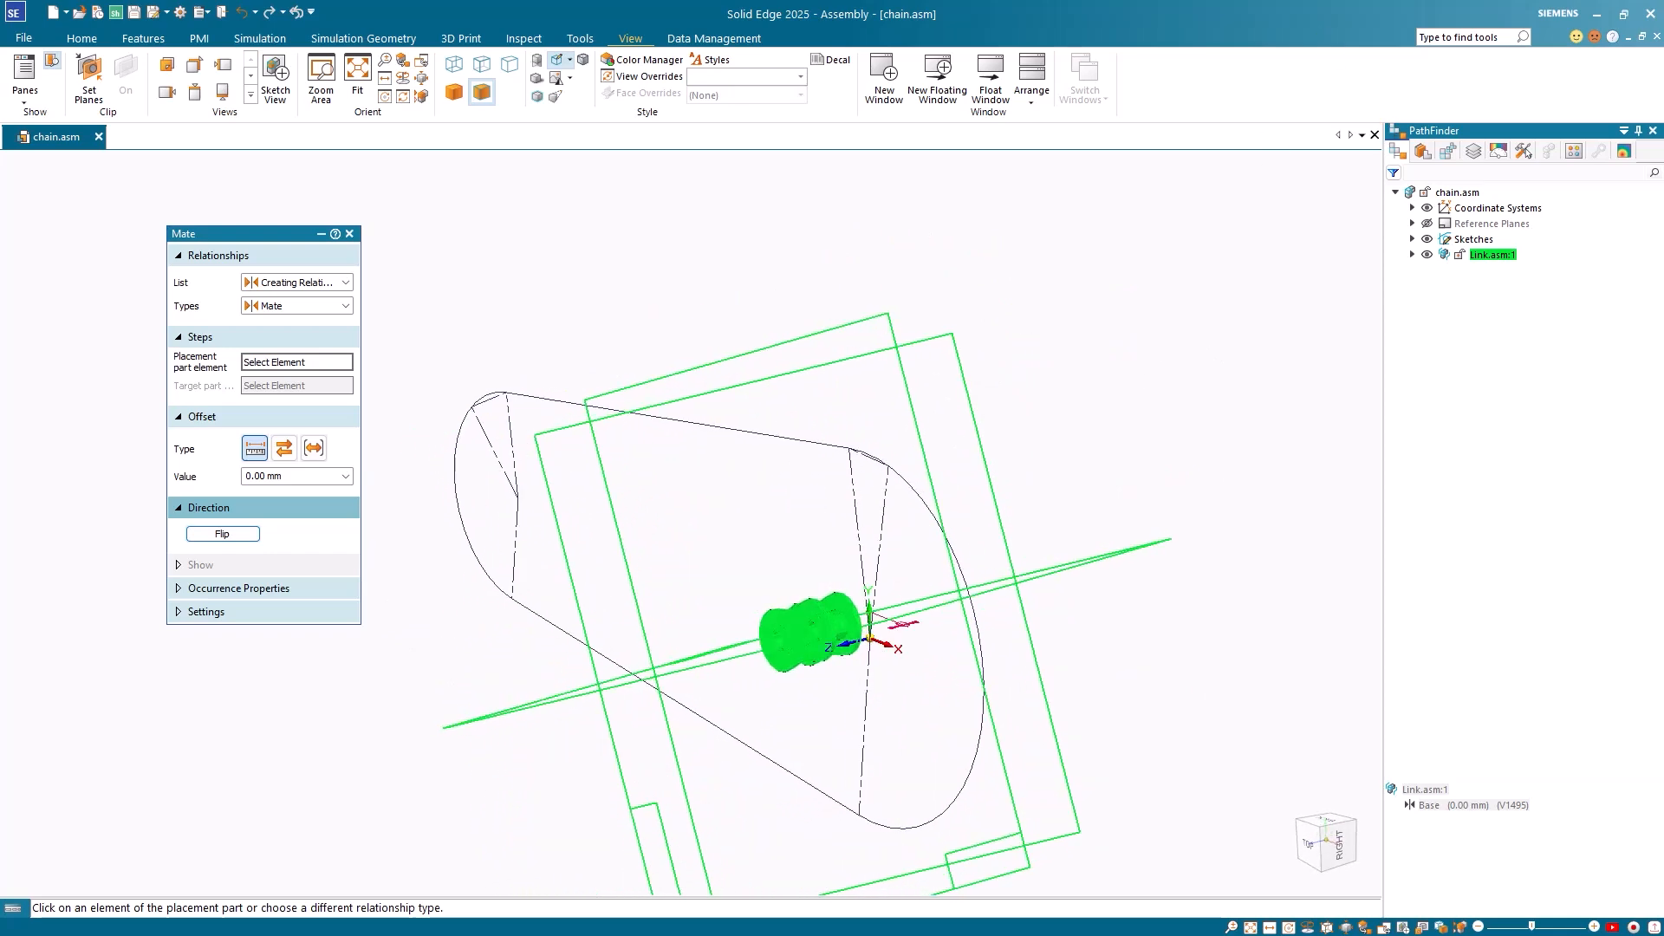
- Add a fixed-offset Path relationship between the axis of the link's roll.par:2 roller and the closed chain sketch profile
{"action": "left_click", "coordinate": [347, 309]}
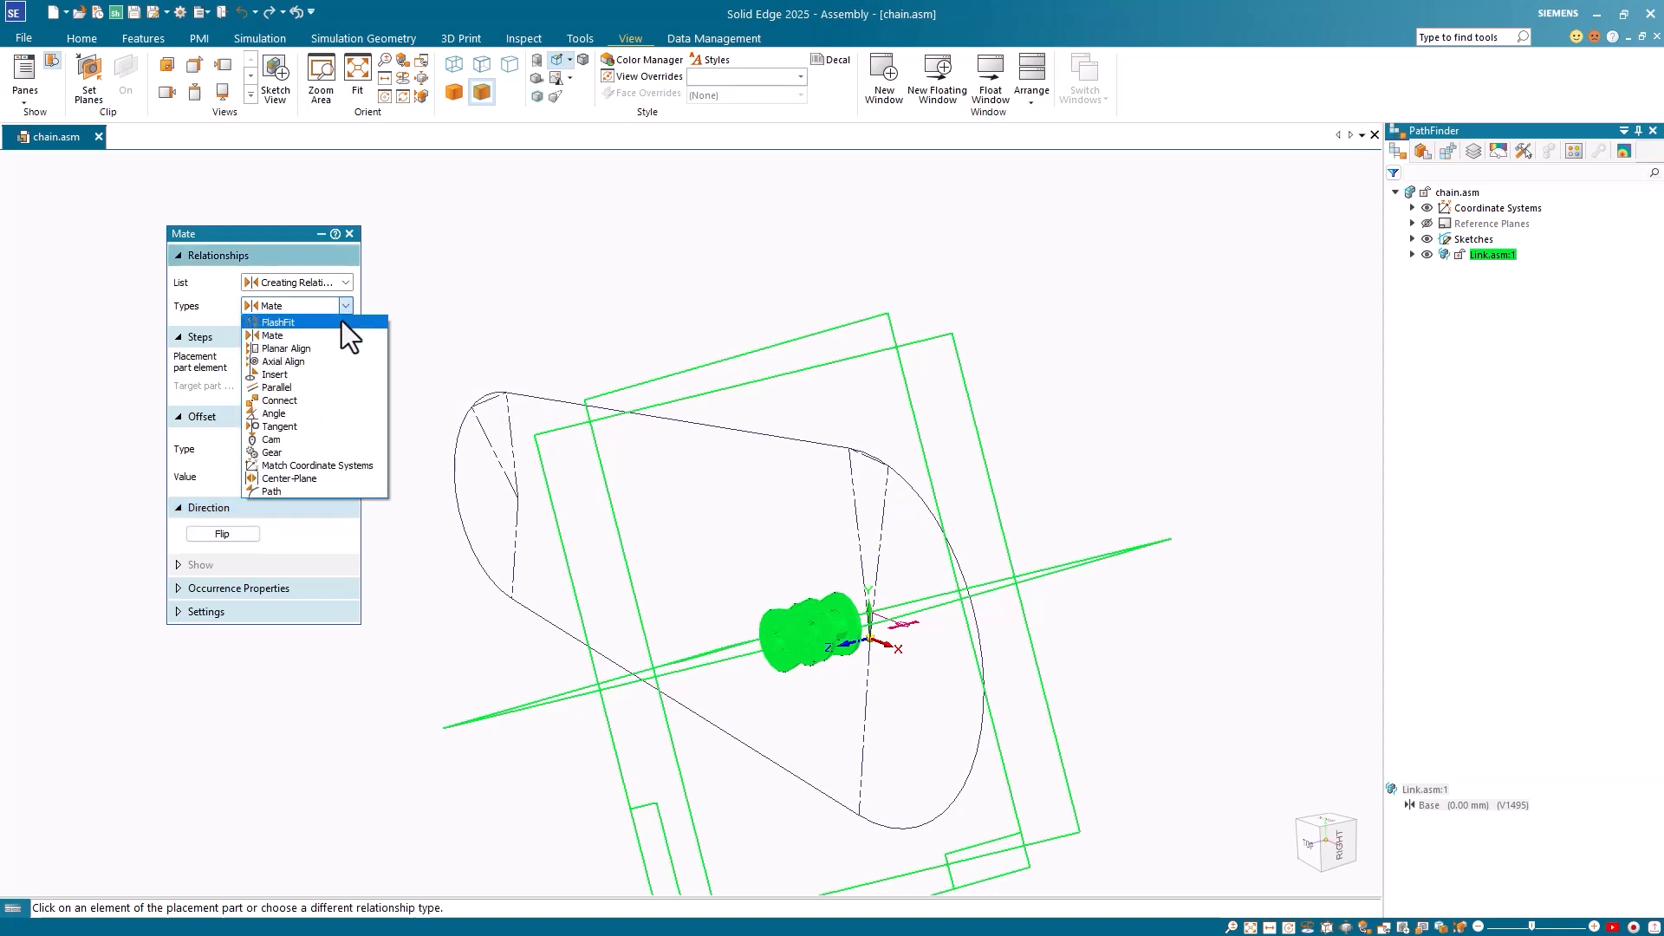
{"action": "left_click", "coordinate": [324, 491]}
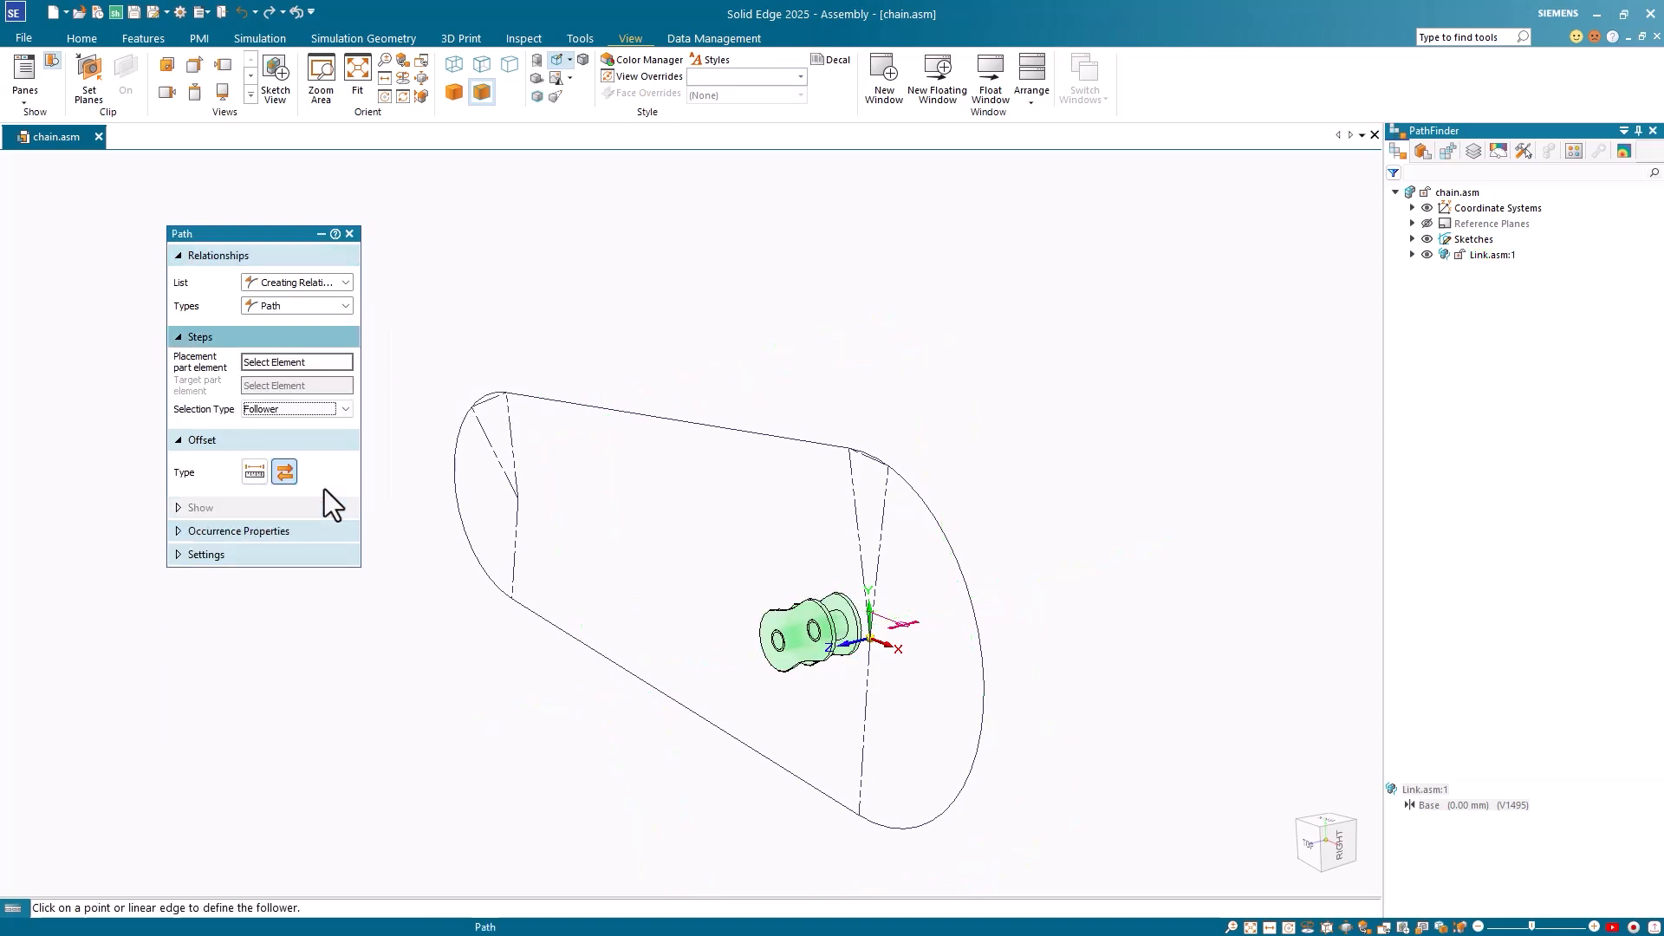
{"action": "left_click", "coordinate": [253, 473]}
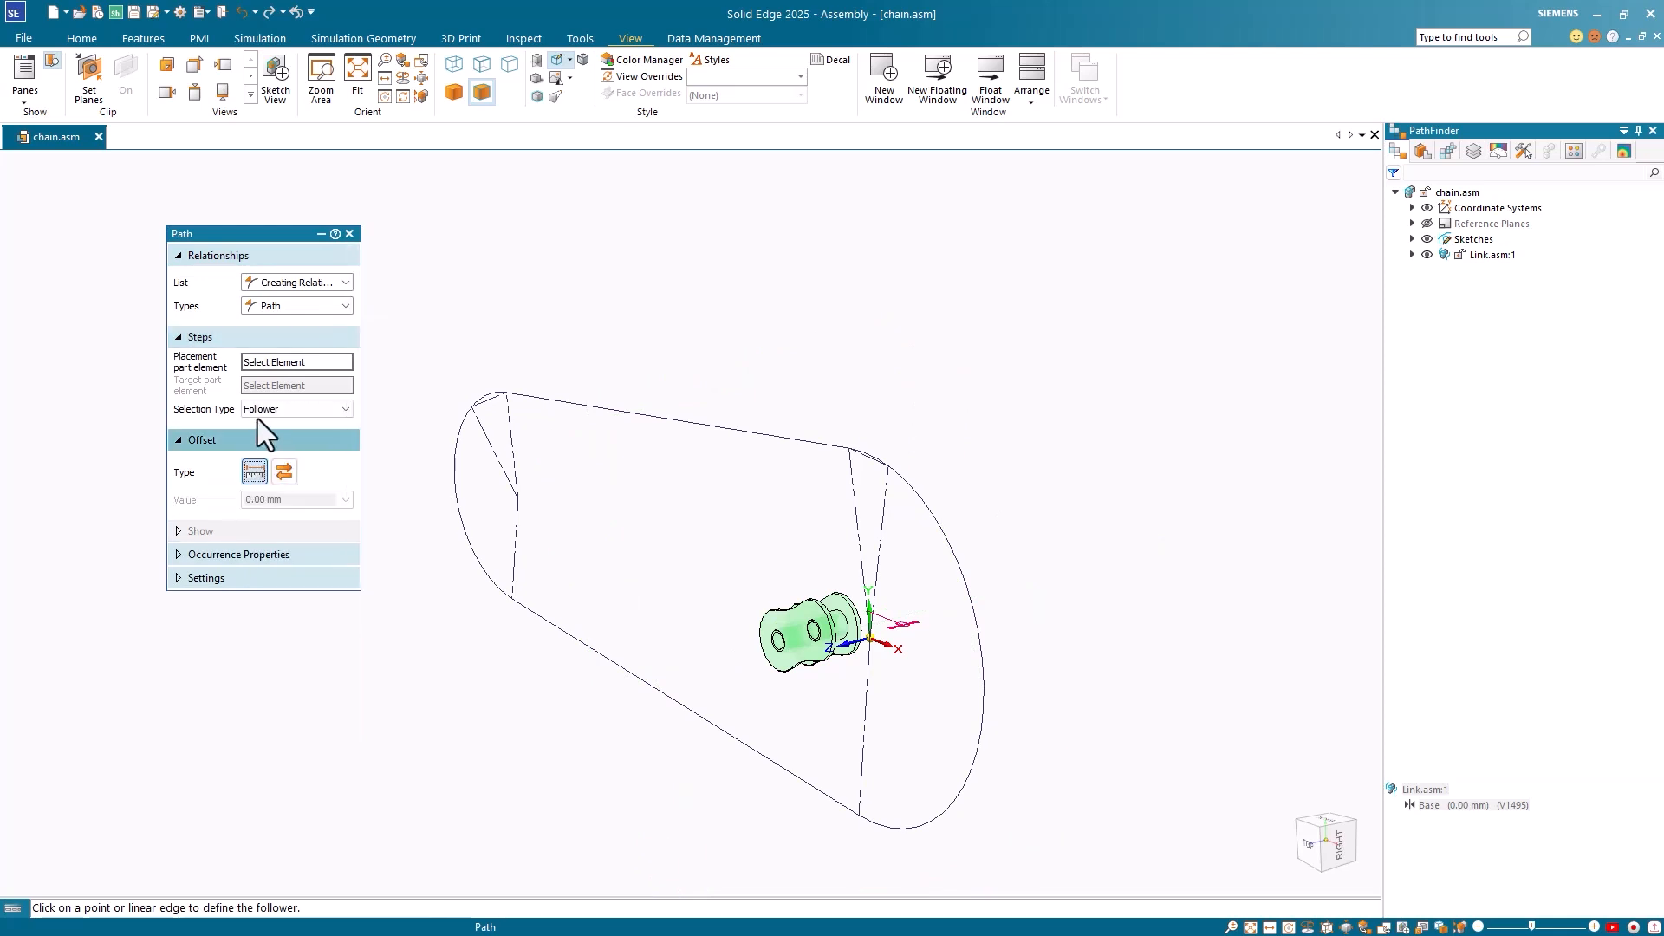
{"action": "scroll", "coordinate": [847, 634], "scroll_direction": "up", "scroll_amount": 3}
{"action": "left_click", "coordinate": [851, 632]}
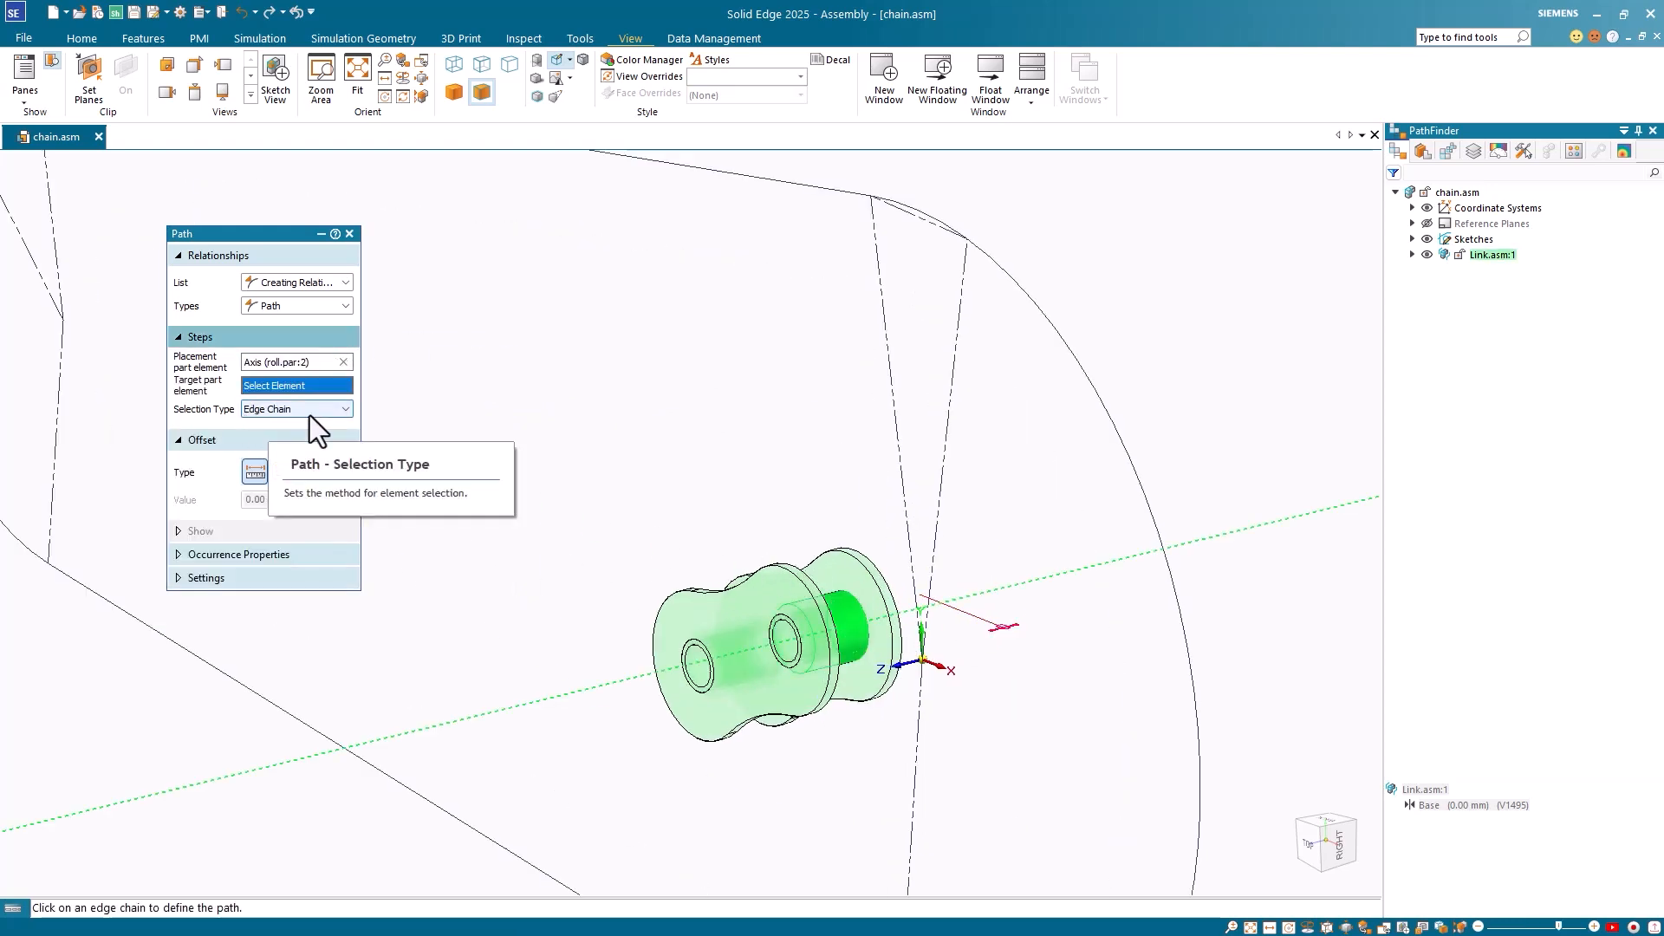
{"action": "scroll", "coordinate": [702, 472], "scroll_direction": "down", "scroll_amount": 3}
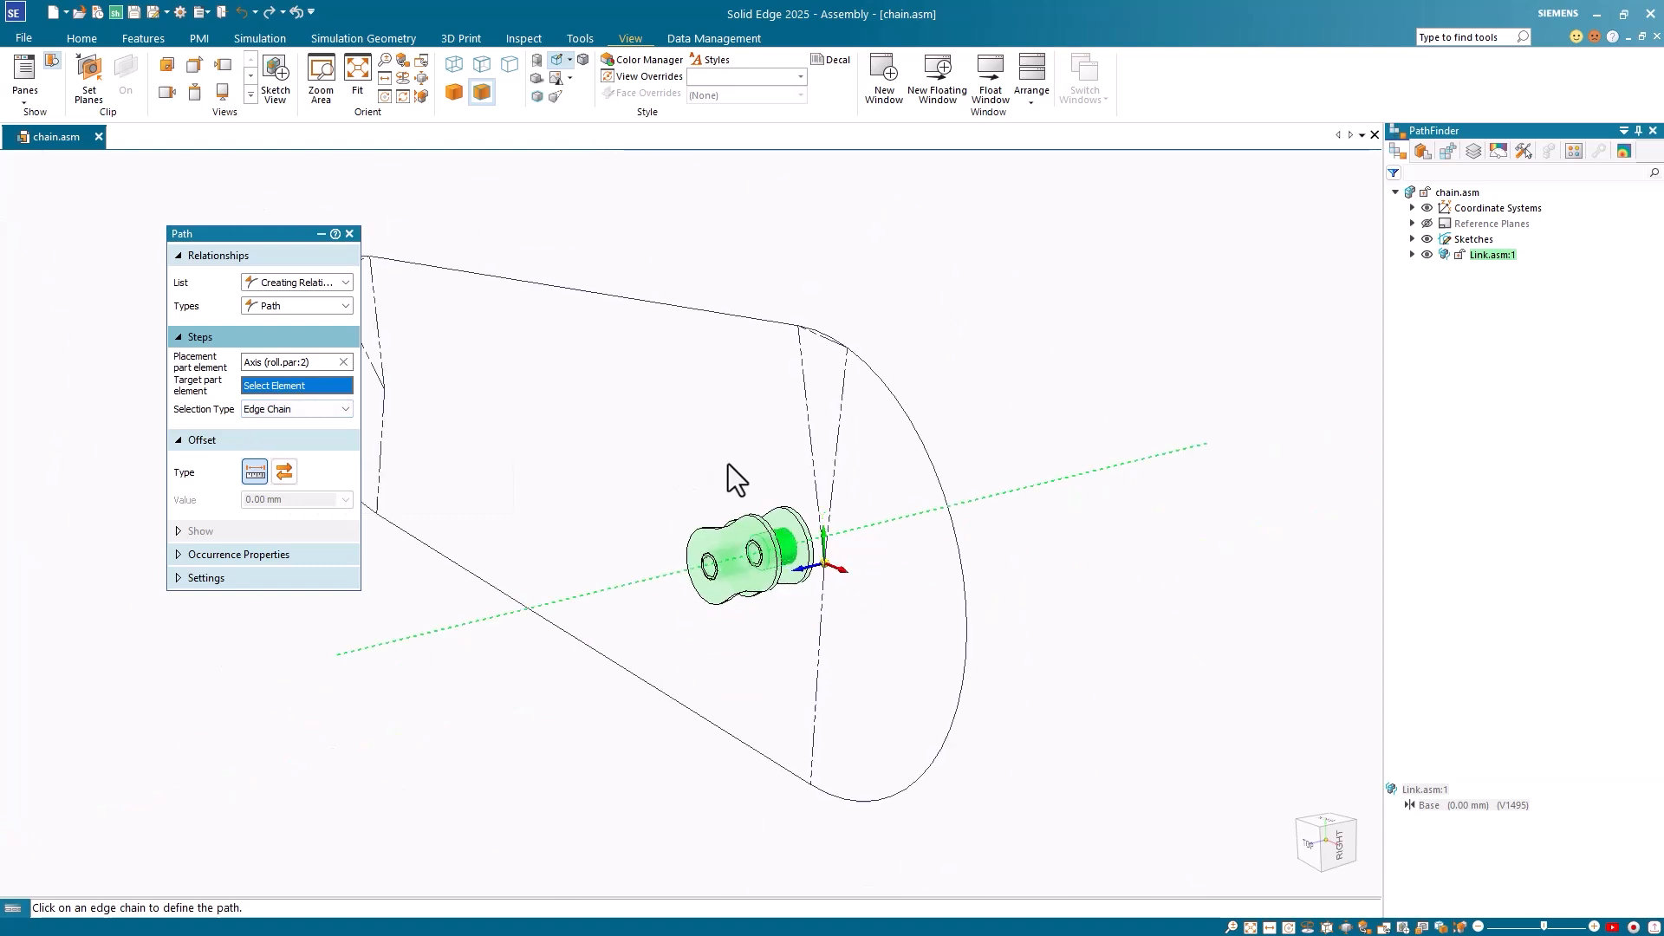
{"action": "left_click", "coordinate": [722, 315]}
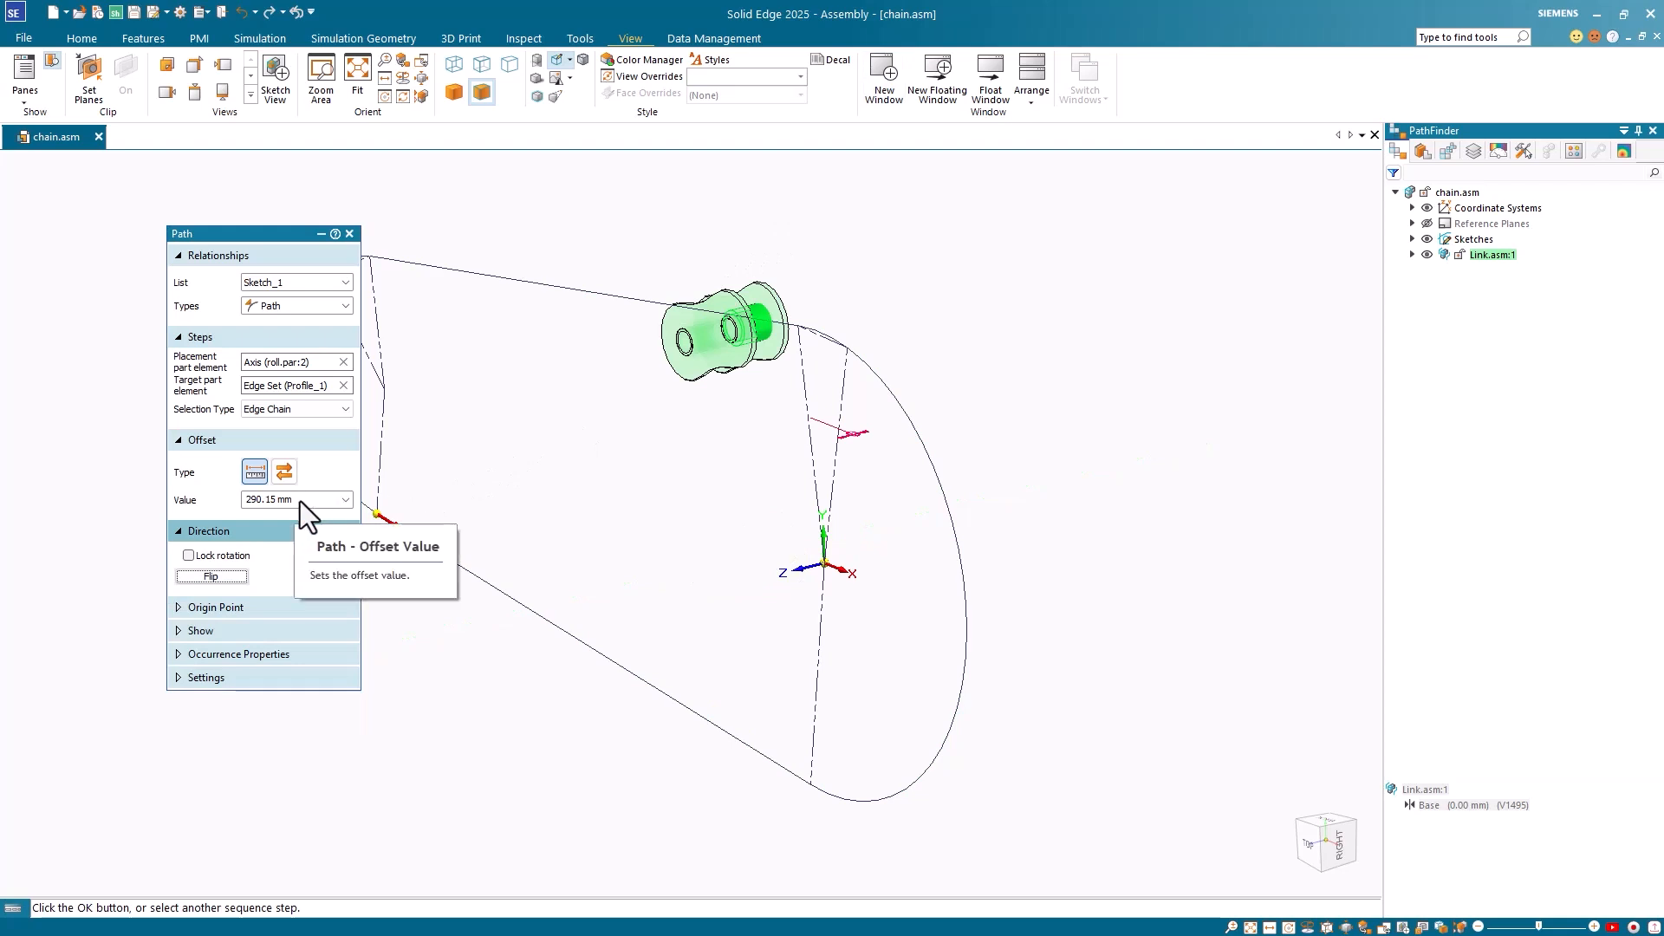
- Set the first path relationship's offset value to 50 mm
{"action": "left_click", "coordinate": [265, 499]}
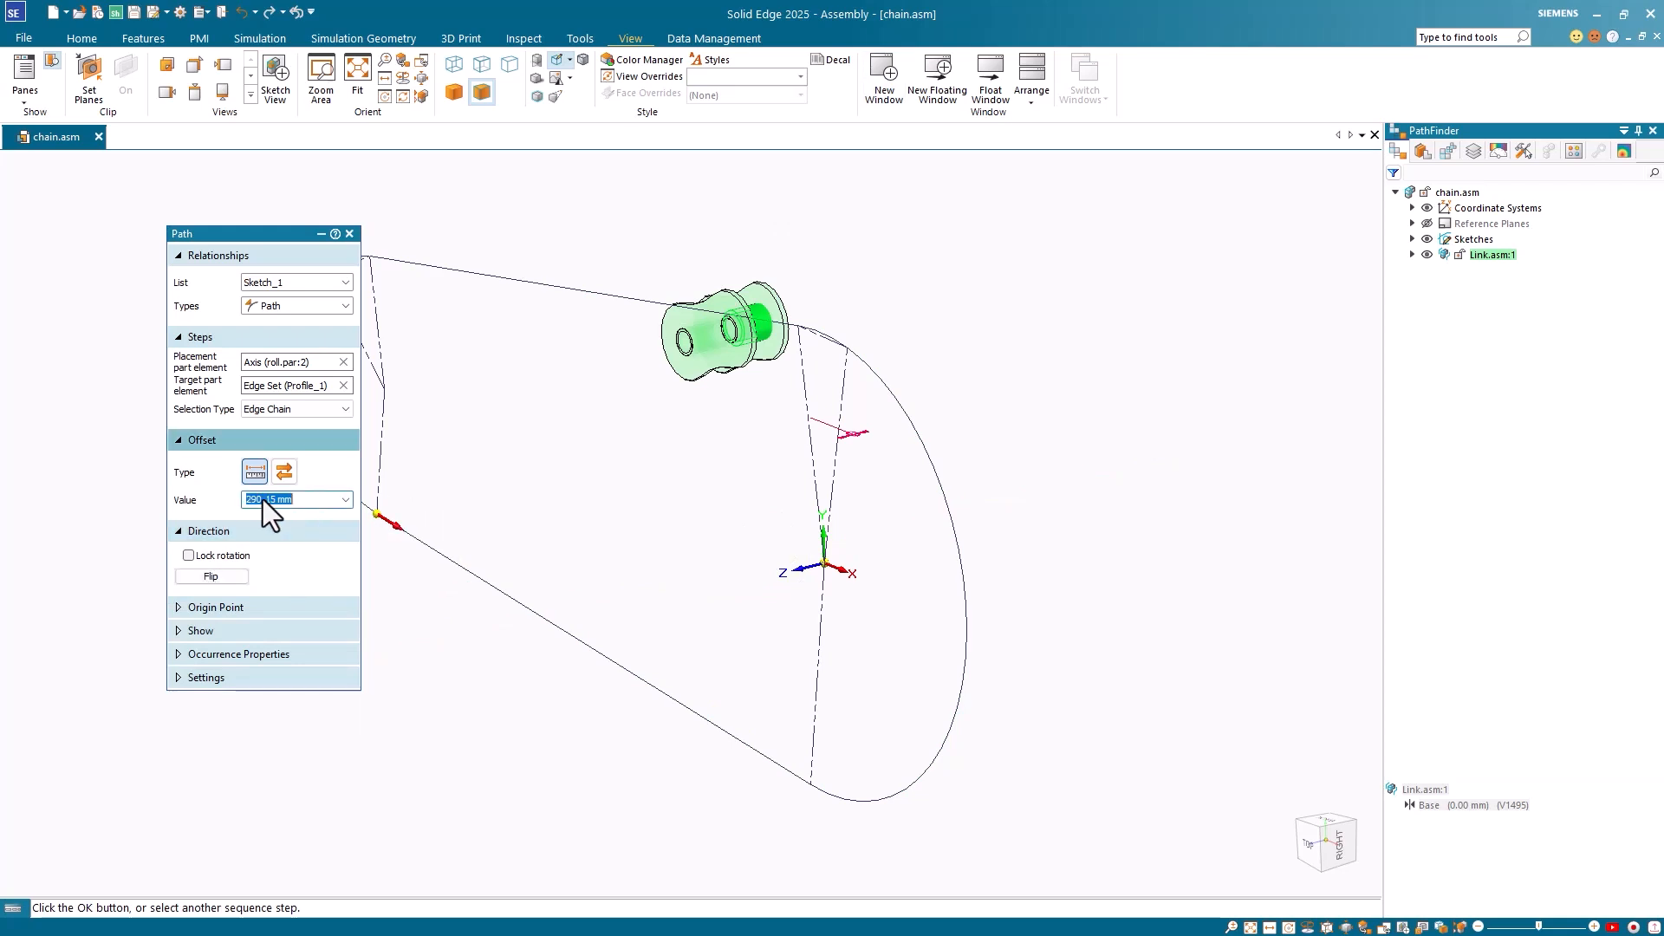
{"action": "type", "text": "50"}
{"action": "key", "text": "Tab"}
- Place the path origin where the lower straight line meets the large arc, and flip the path direction toward the straight line
{"action": "left_click", "coordinate": [178, 608]}
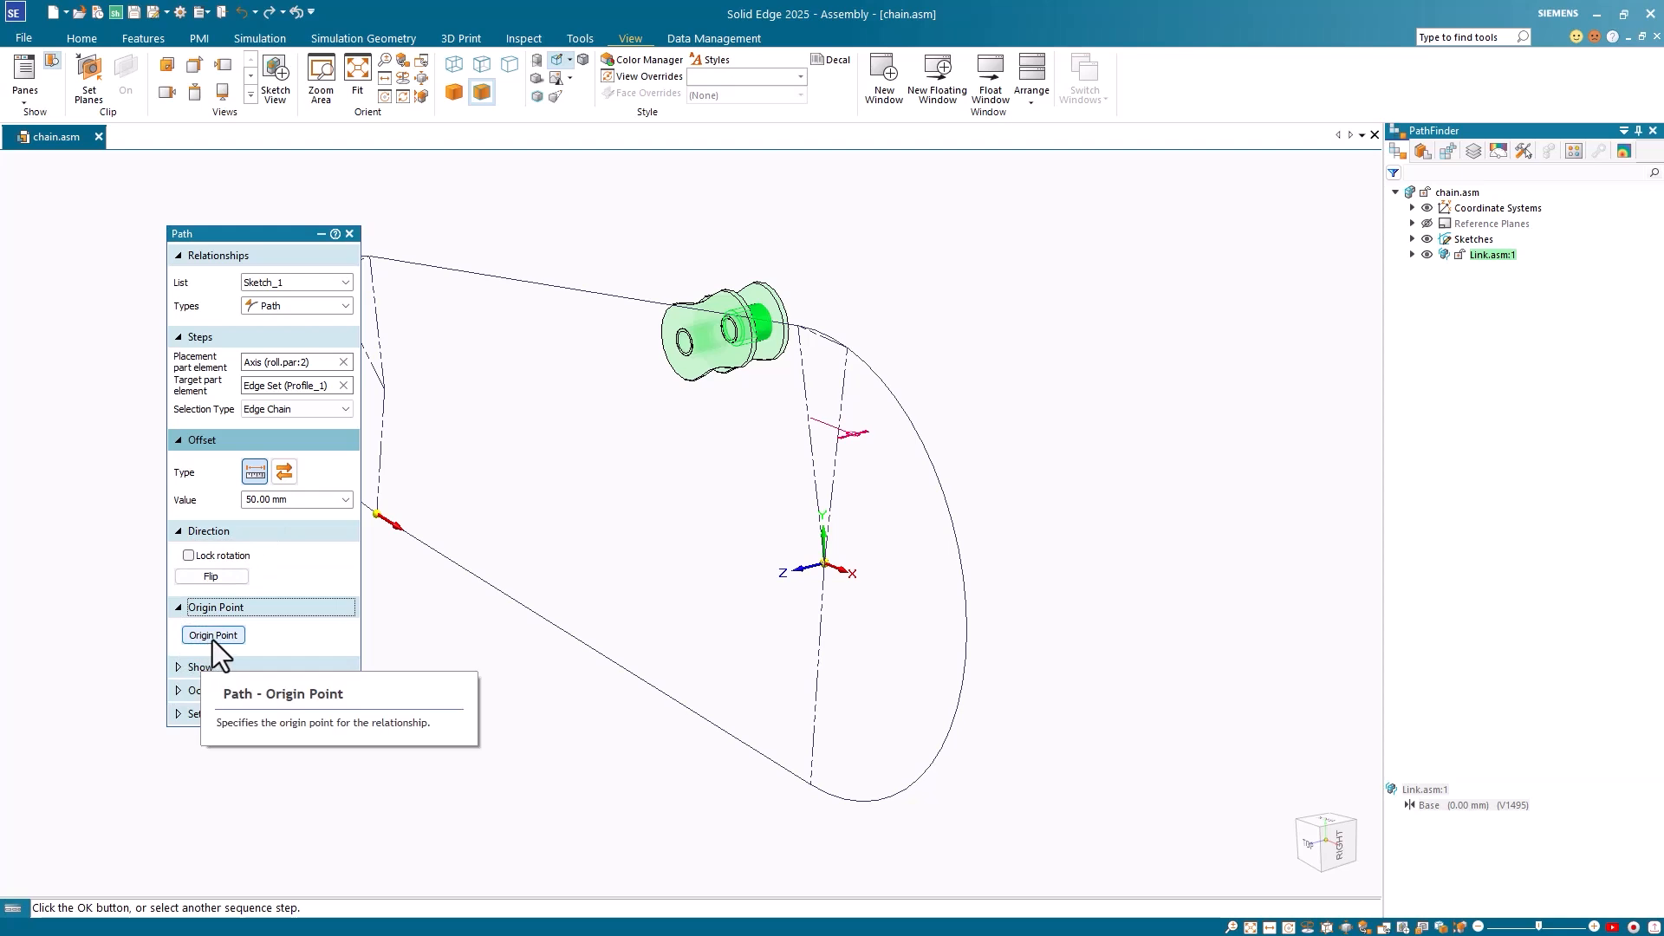
{"action": "left_click", "coordinate": [212, 638]}
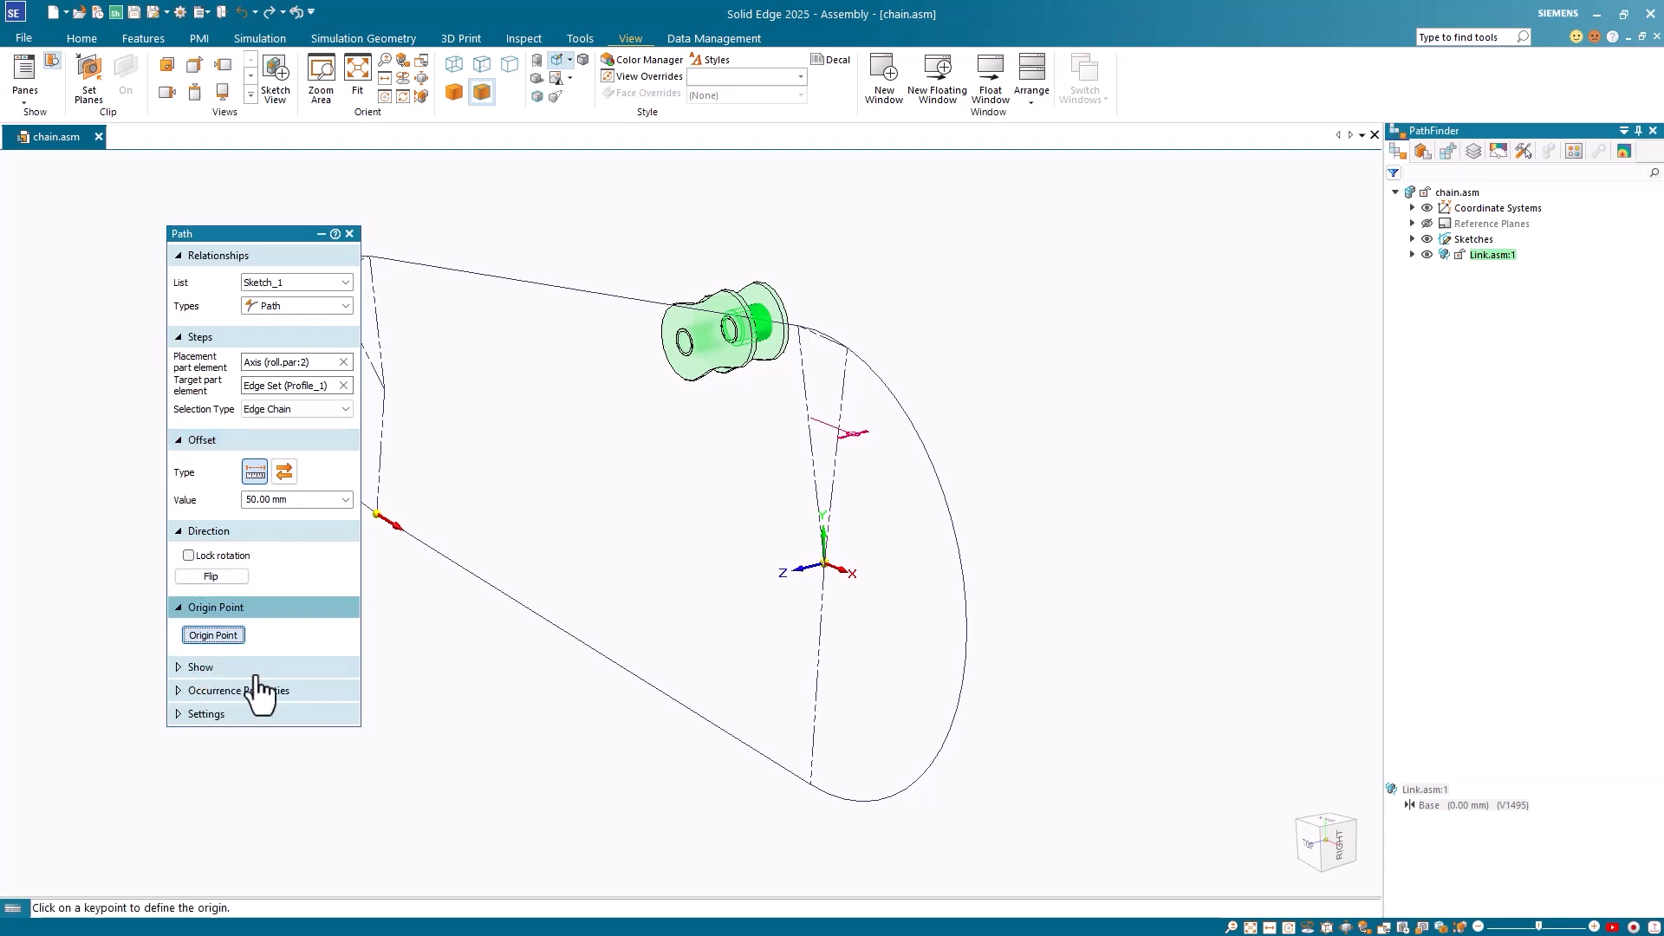
{"action": "left_click", "coordinate": [810, 786]}
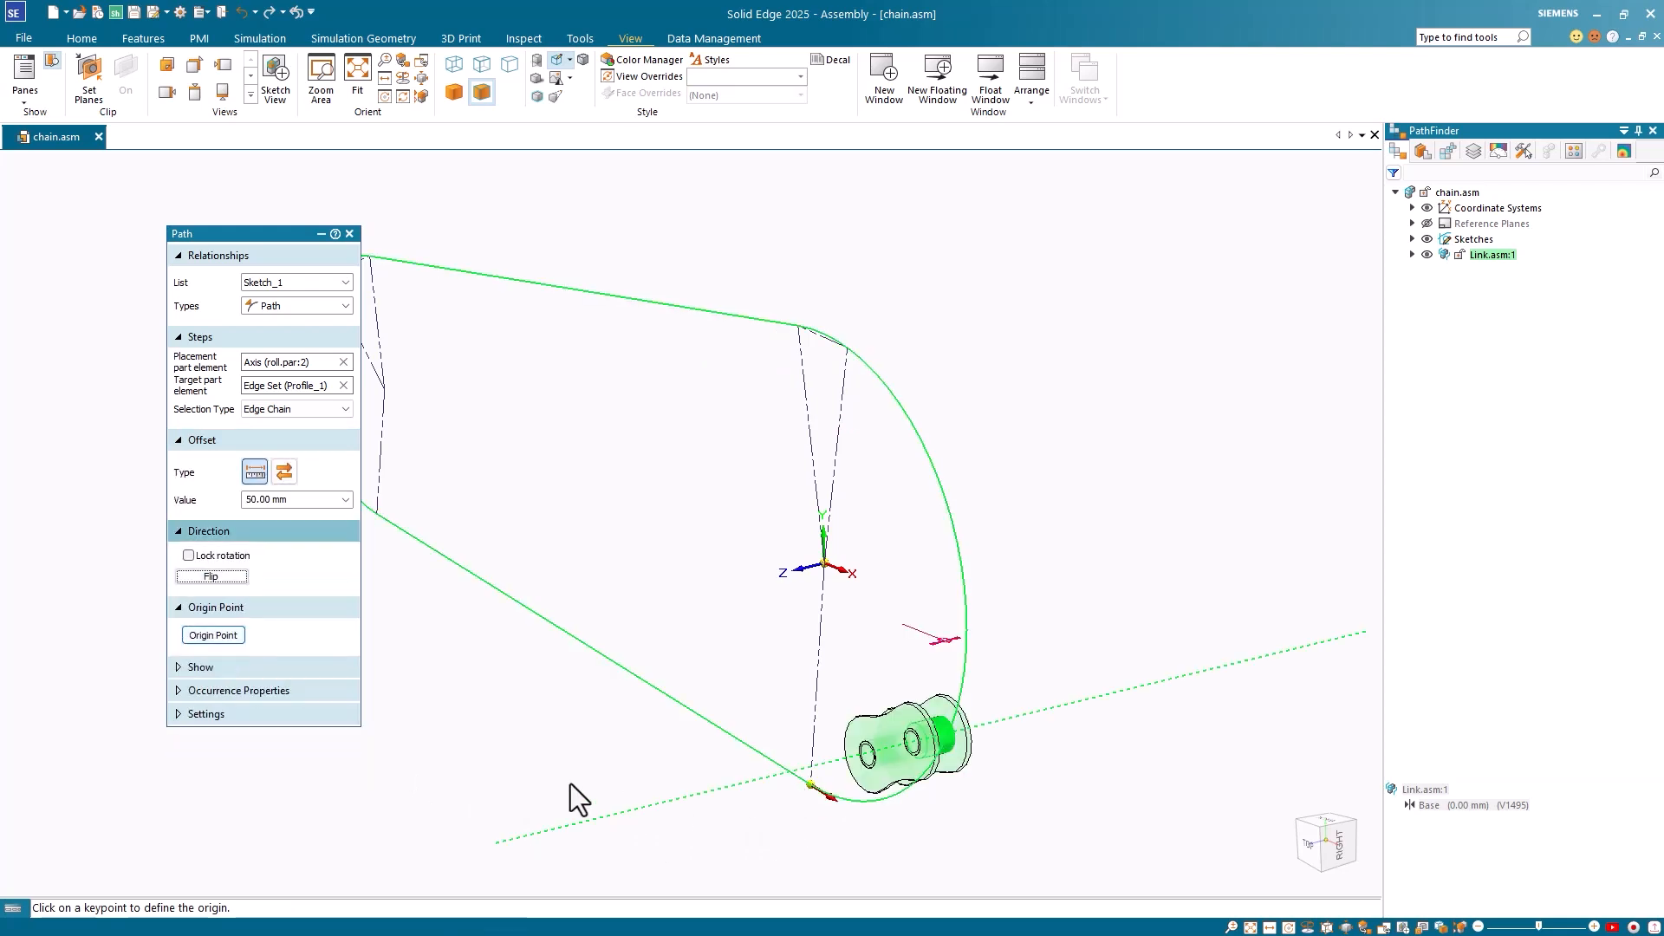
{"action": "left_click", "coordinate": [212, 577]}
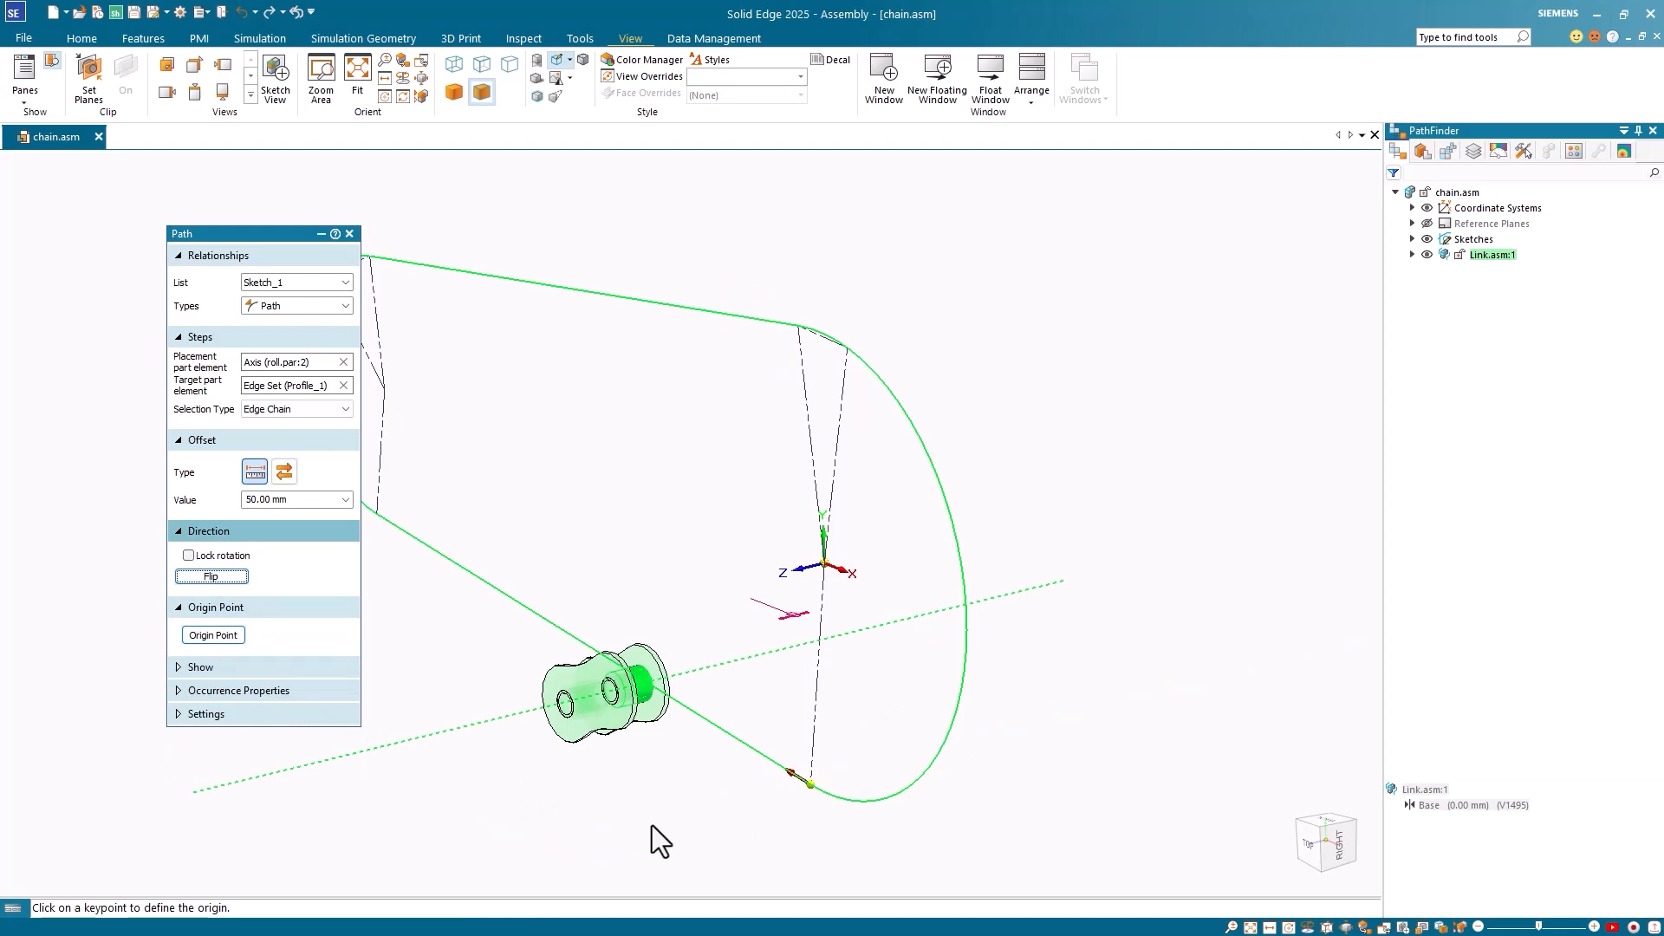
{"action": "key", "text": "ctrl+t"}
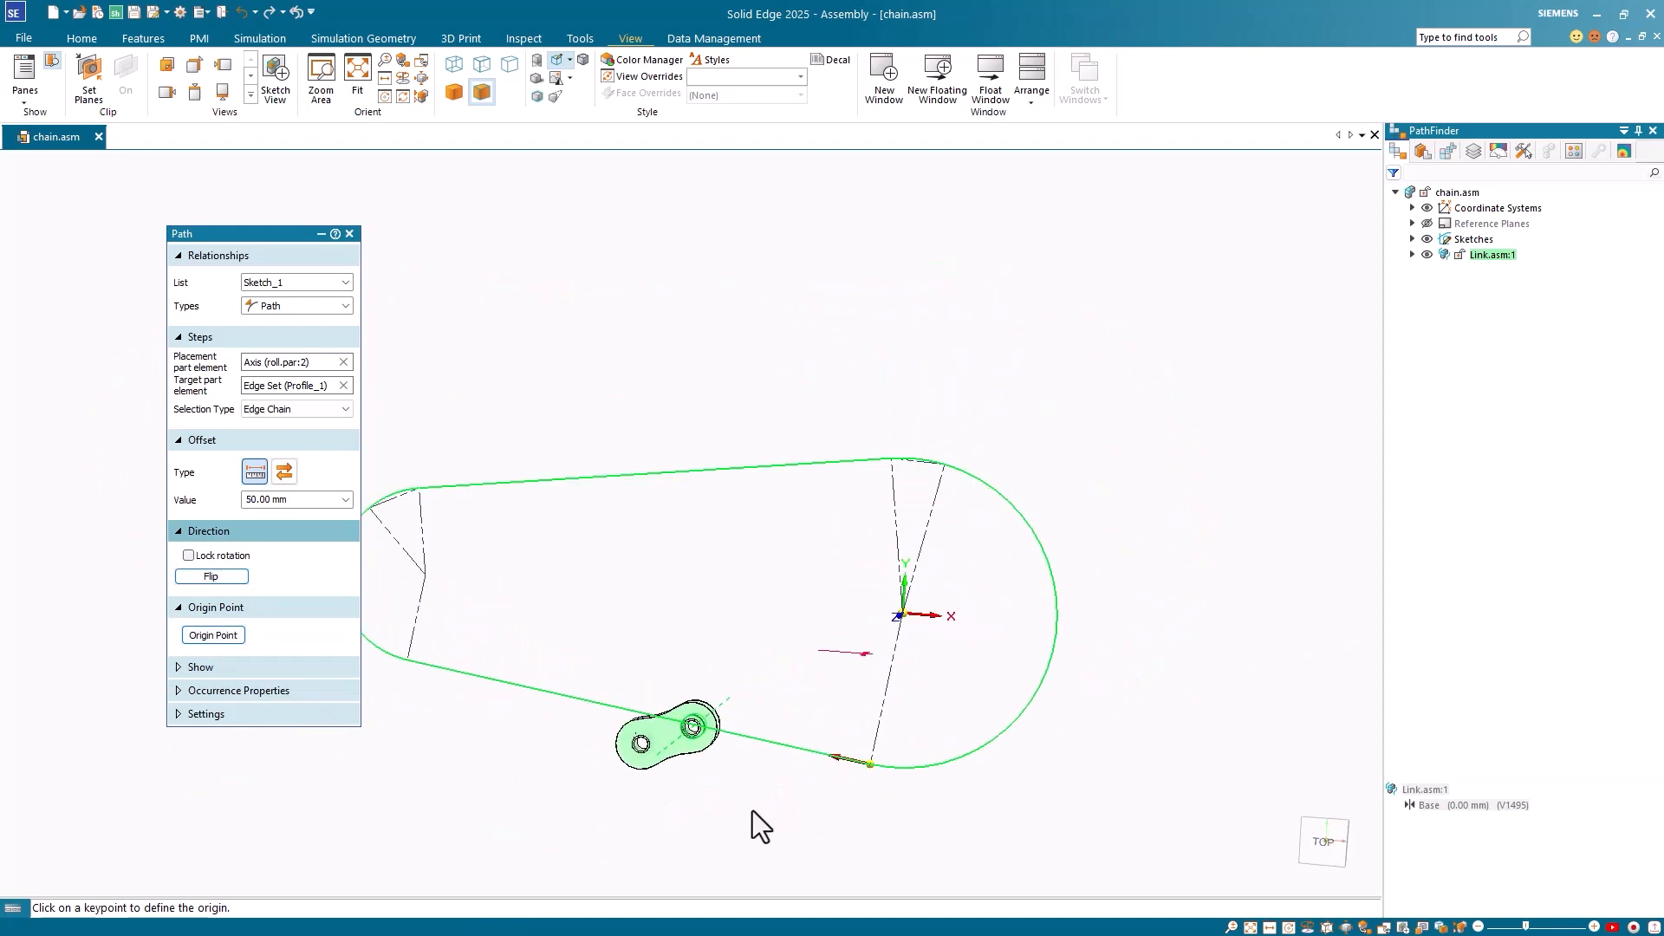
{"action": "scroll", "coordinate": [745, 815], "scroll_direction": "up", "scroll_amount": 3}
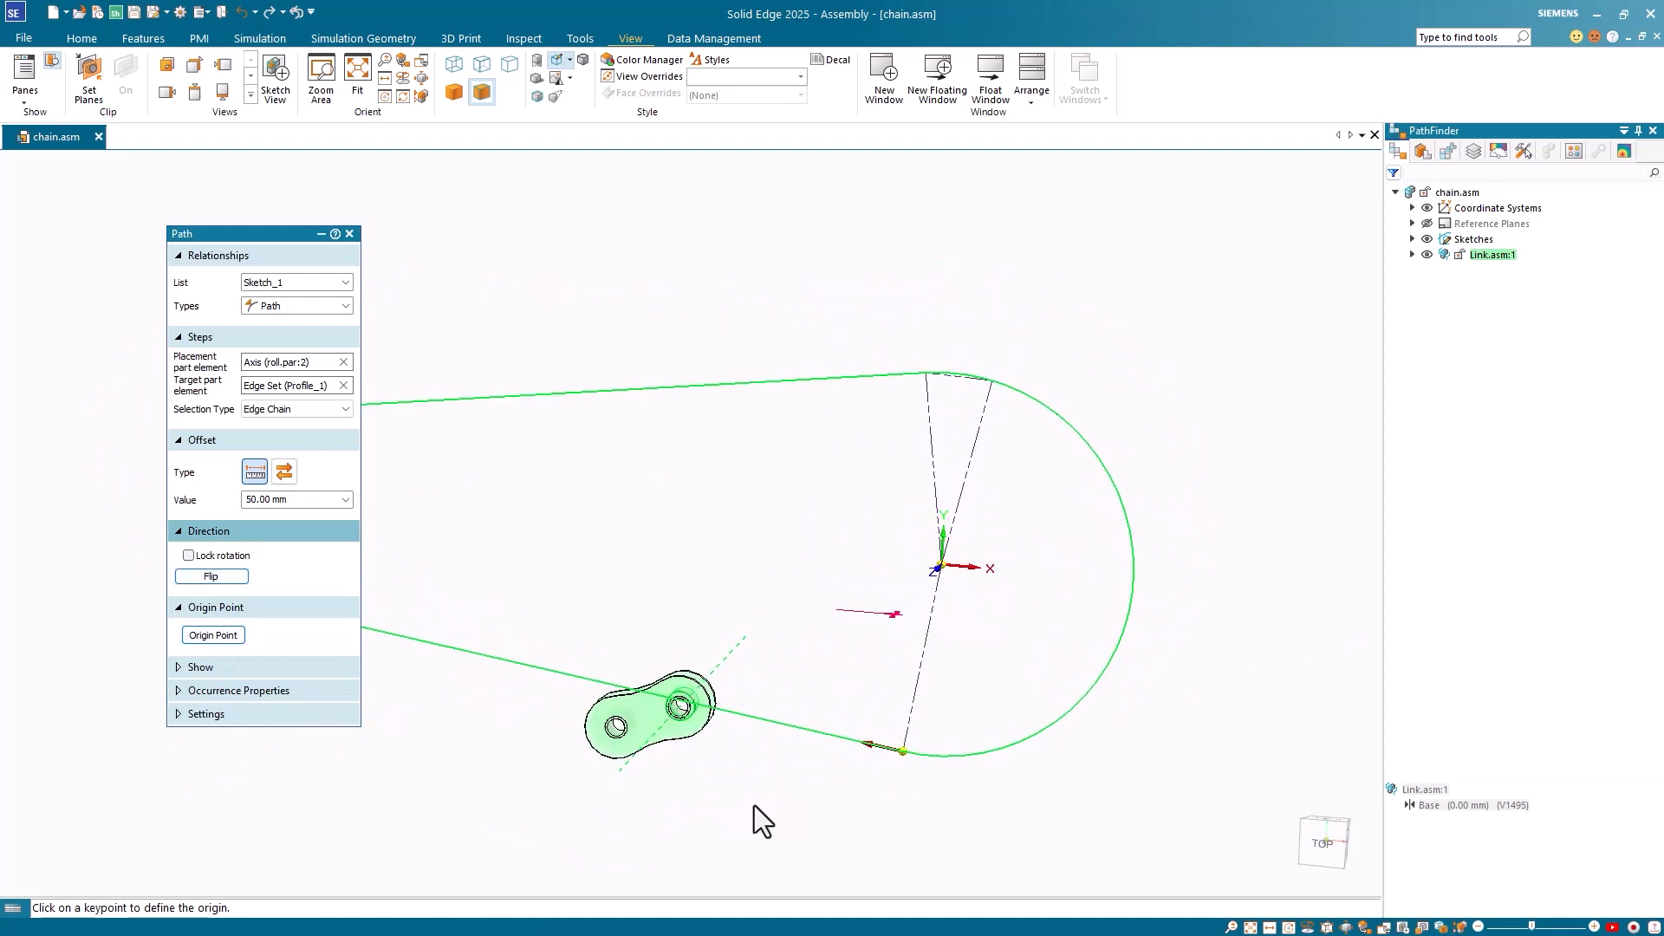
{"action": "left_click", "coordinate": [351, 234]}
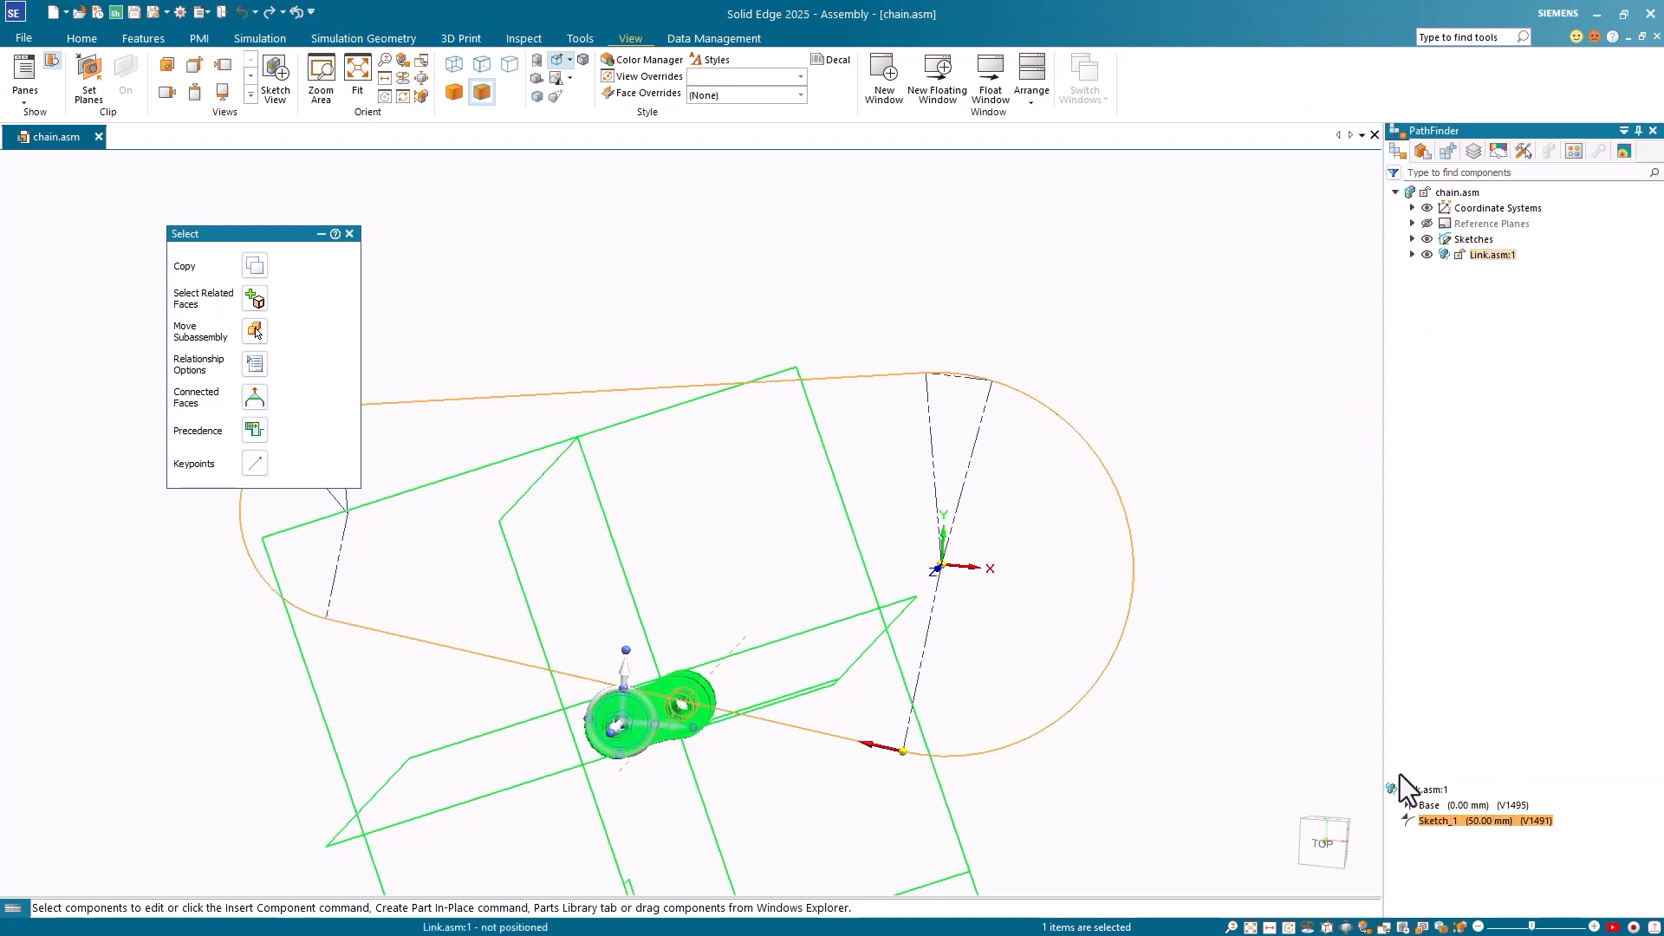
- Add a second Path relationship to Link.asm:1 with a floating offset, attaching the roll.par:1 roller axis to the chain sketch profile
{"action": "left_click", "coordinate": [1484, 255]}
{"action": "left_click", "coordinate": [1253, 199]}
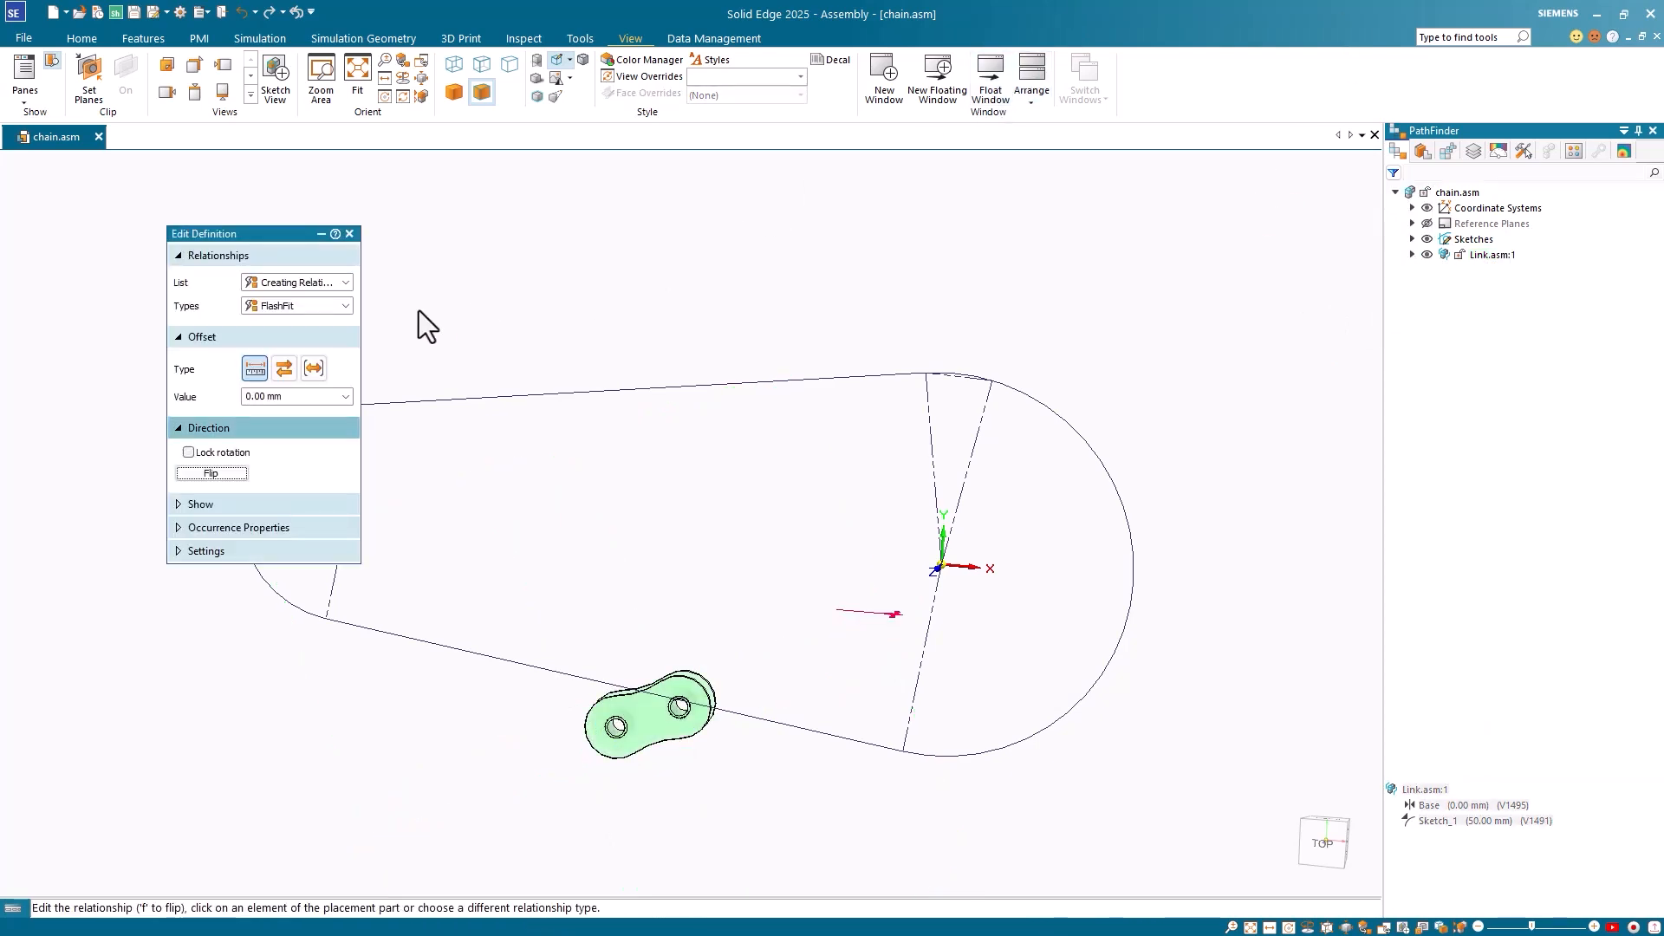
{"action": "left_click", "coordinate": [344, 305]}
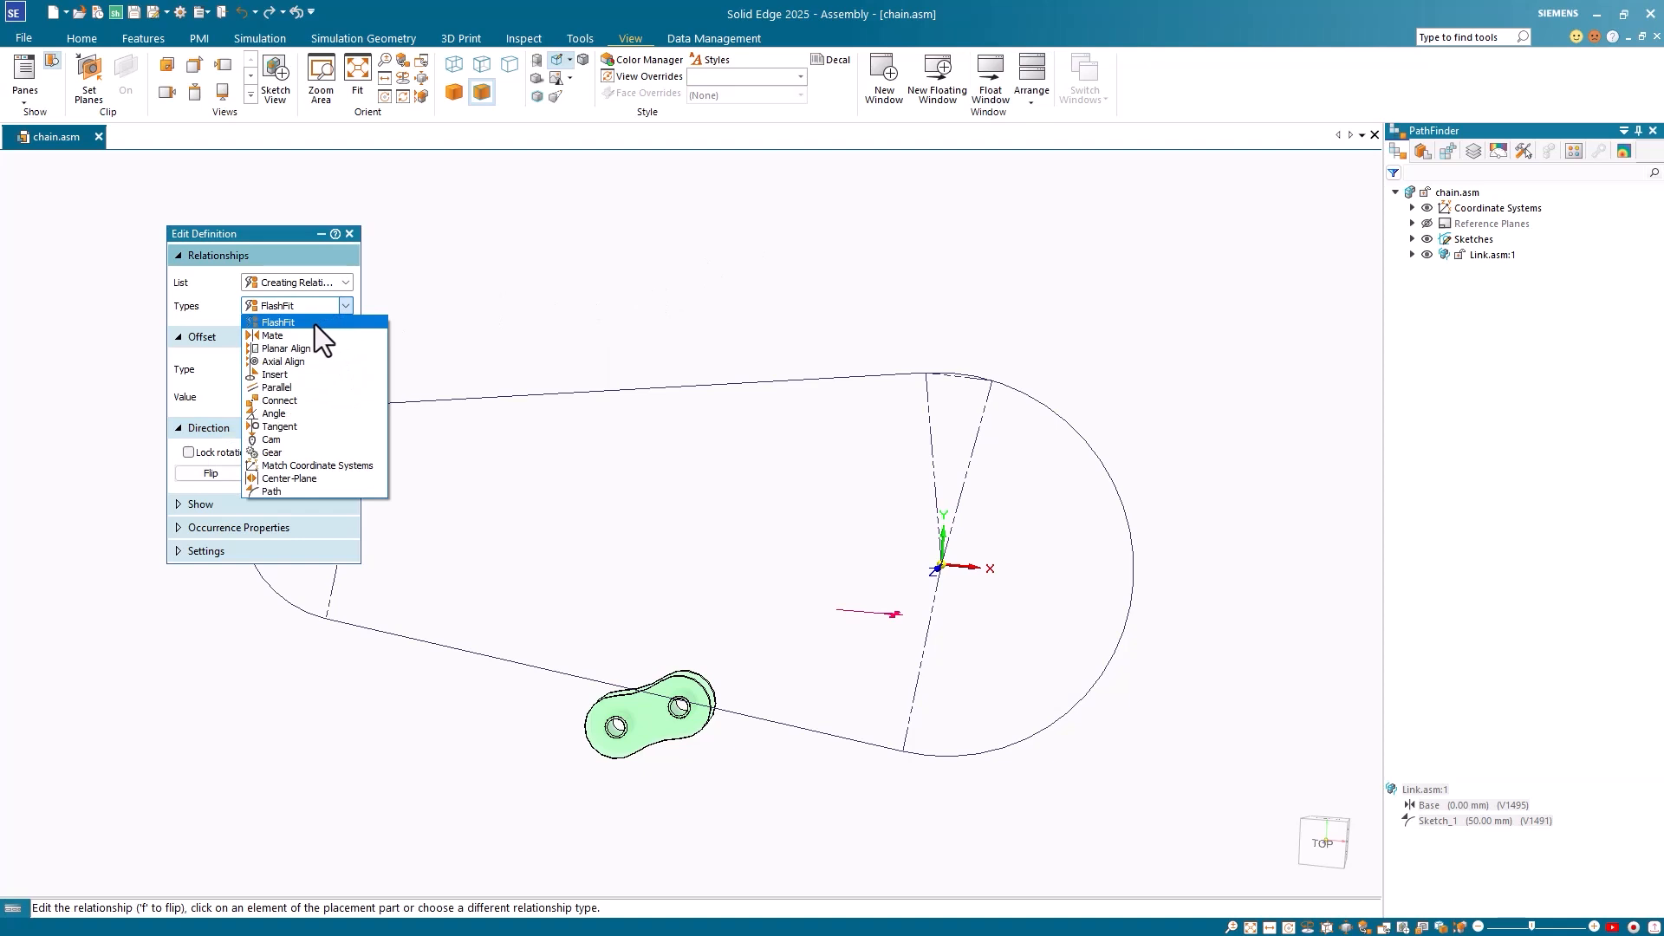
{"action": "left_click", "coordinate": [294, 491]}
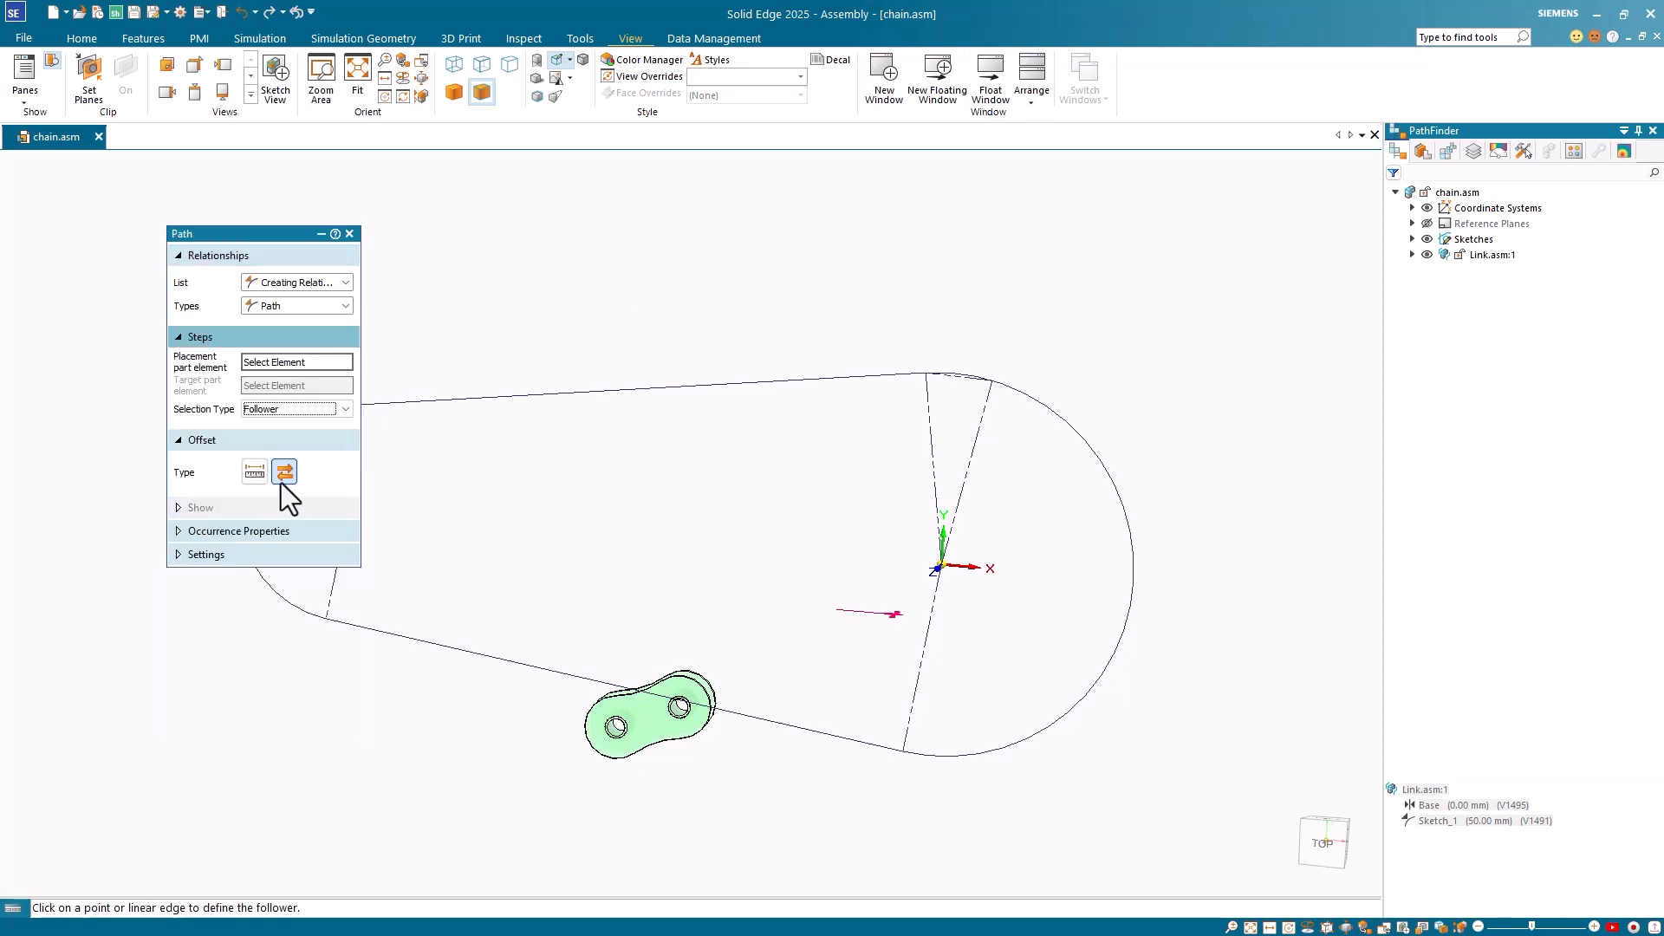
{"action": "left_click", "coordinate": [284, 472]}
{"action": "middle_click_drag", "start_coordinate": [697, 815], "coordinate": [624, 668]}
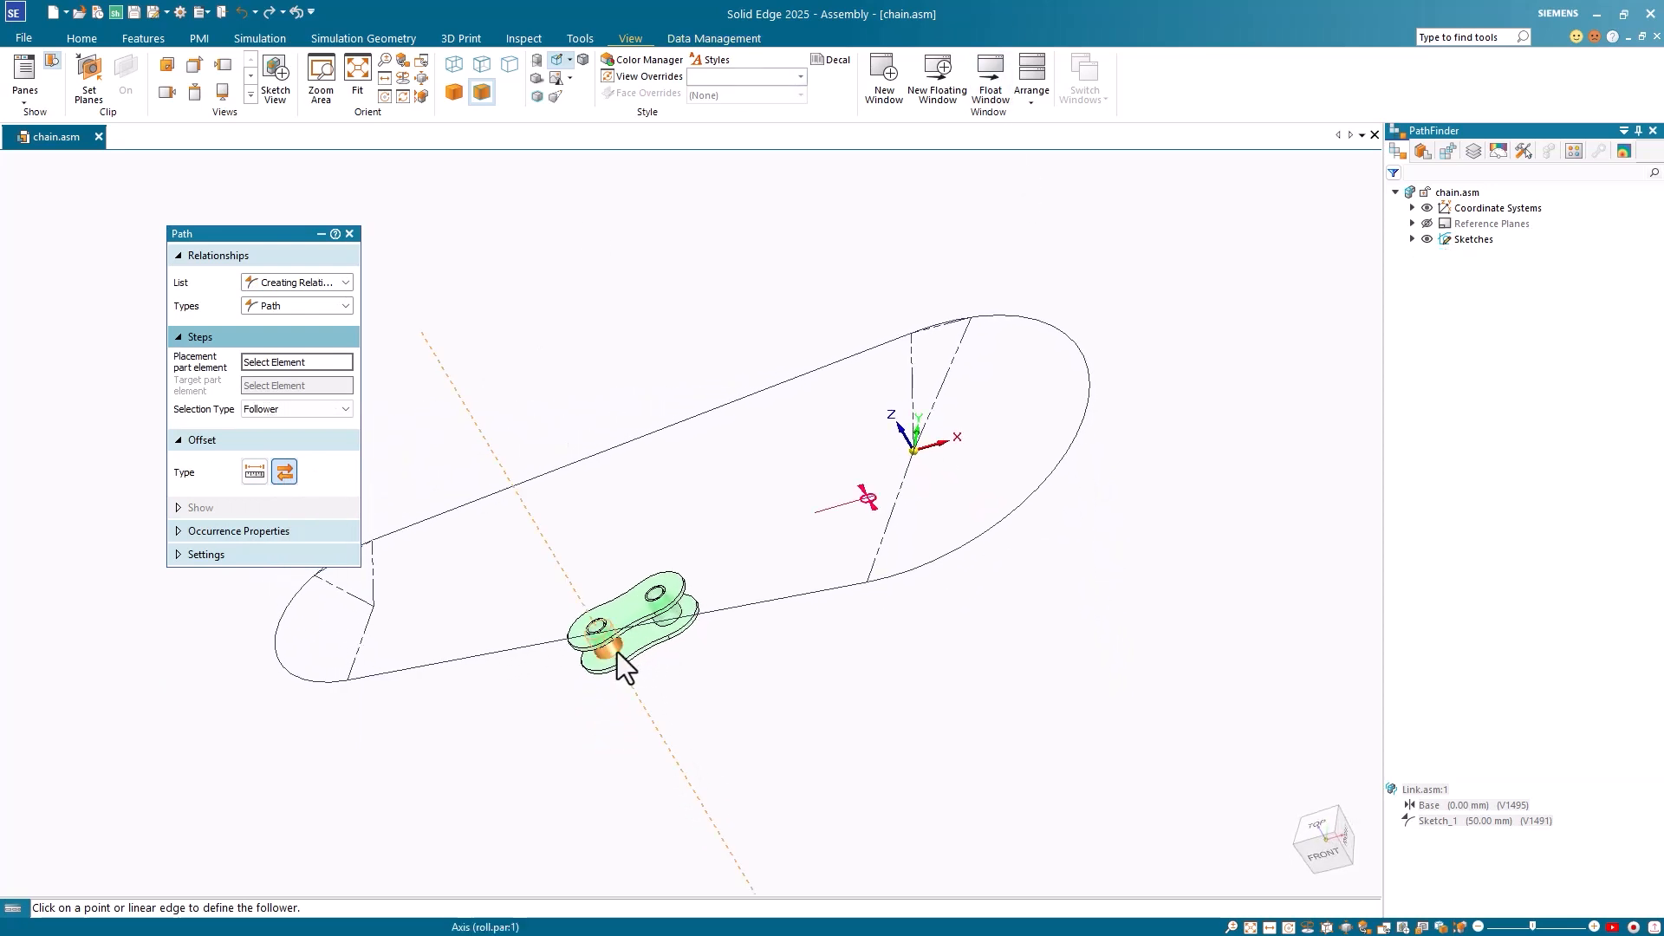
{"action": "left_click", "coordinate": [619, 654]}
{"action": "middle_click_drag", "start_coordinate": [762, 746], "coordinate": [814, 845]}
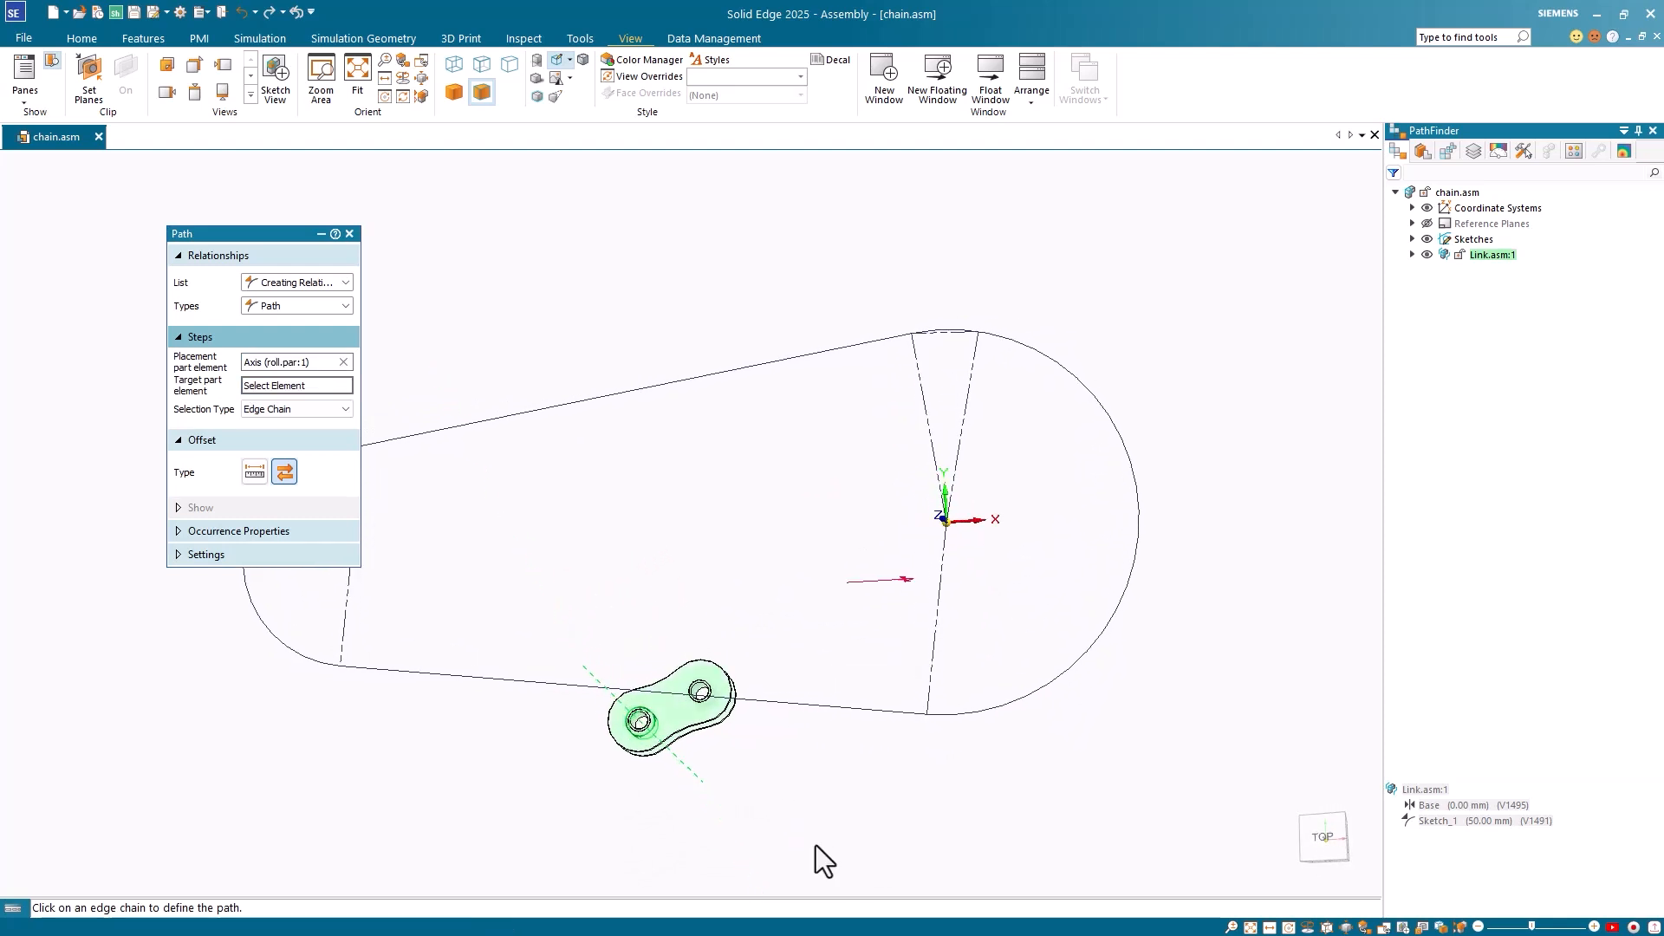
{"action": "left_click", "coordinate": [731, 372]}
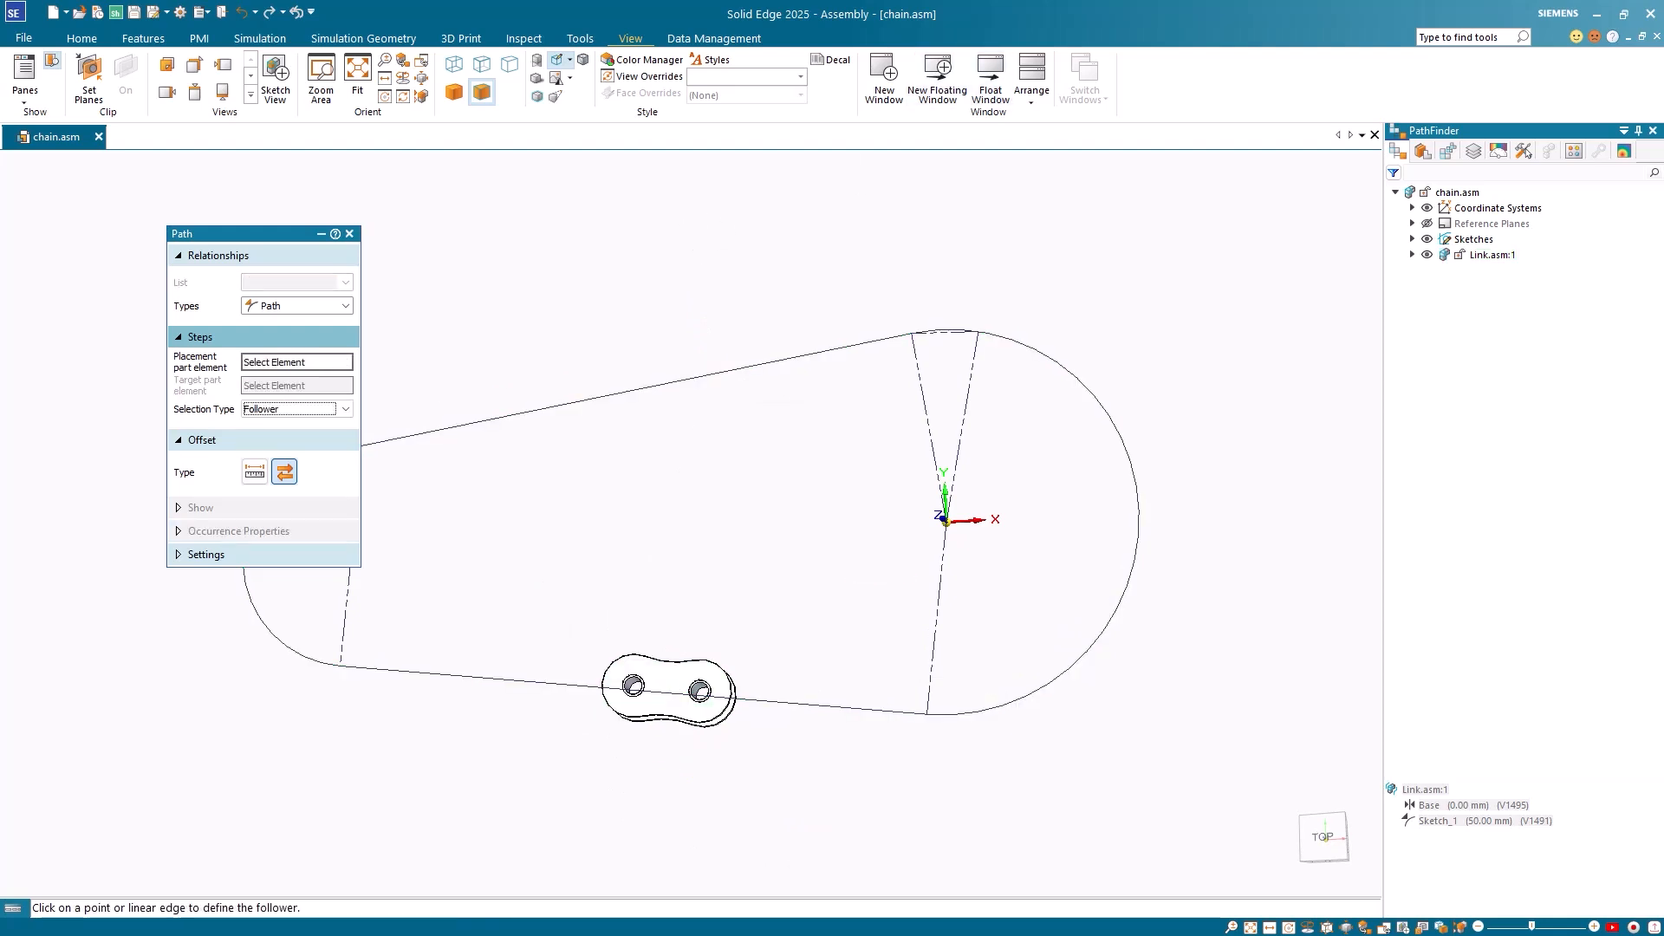
- Insert Coupling.asm into the assembly and mate the planar face of its outside_element.par:2 to the base XY plane with 0 mm offset
{"action": "left_click", "coordinate": [1422, 153]}
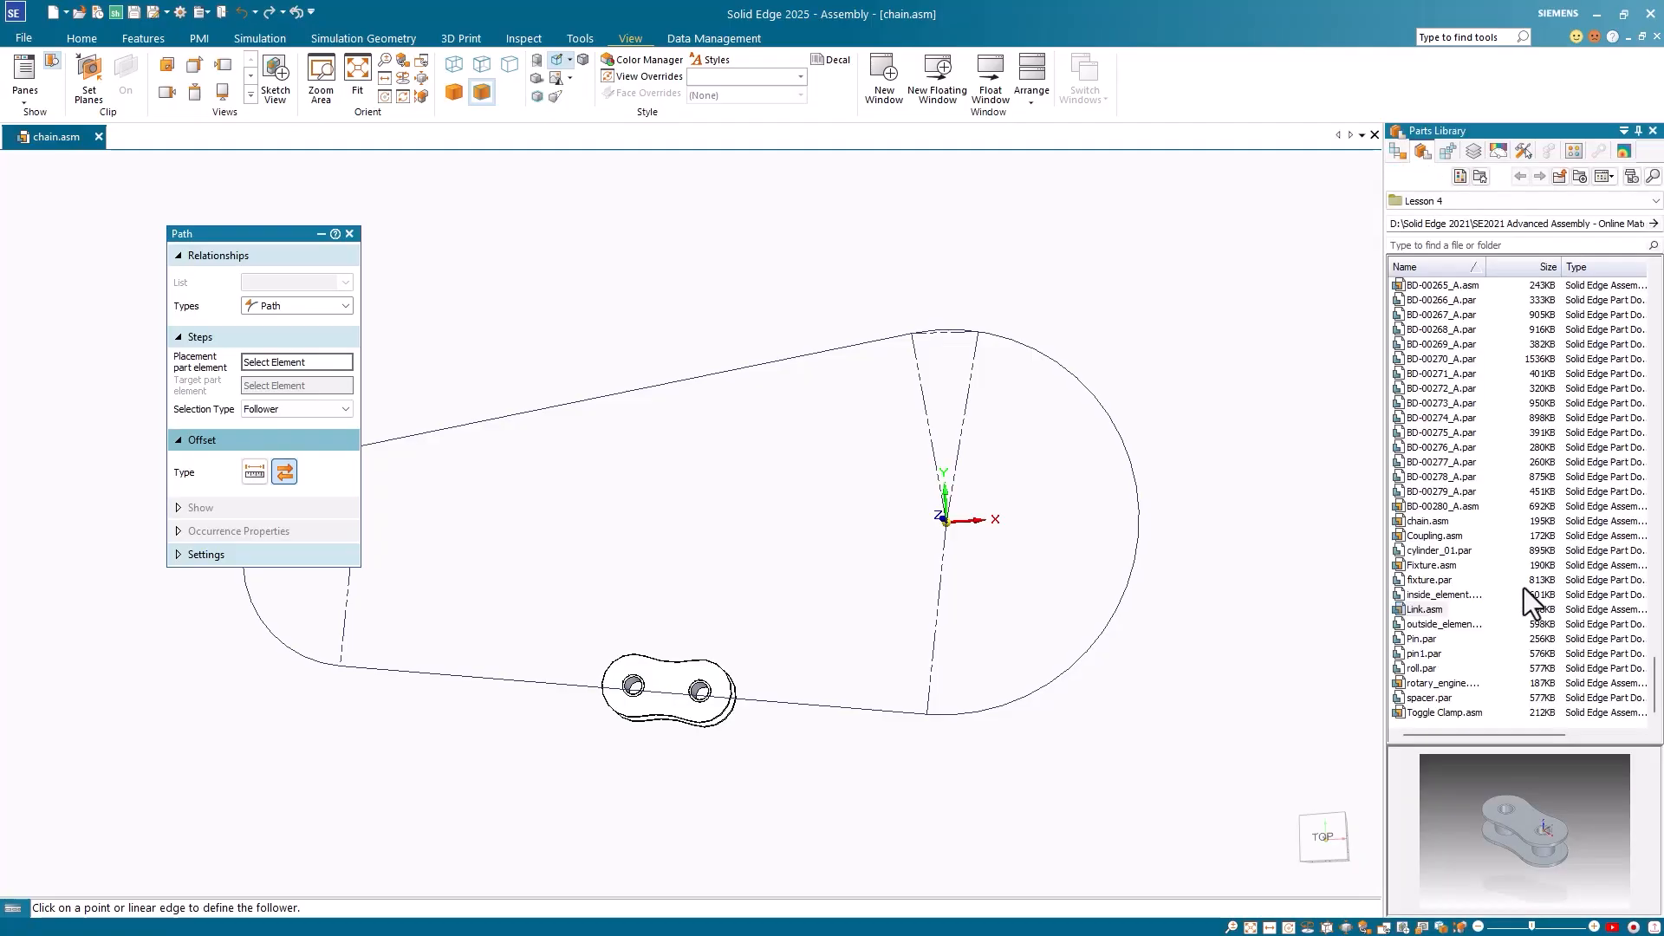
{"action": "left_click_drag", "start_coordinate": [1432, 536], "coordinate": [1083, 301]}
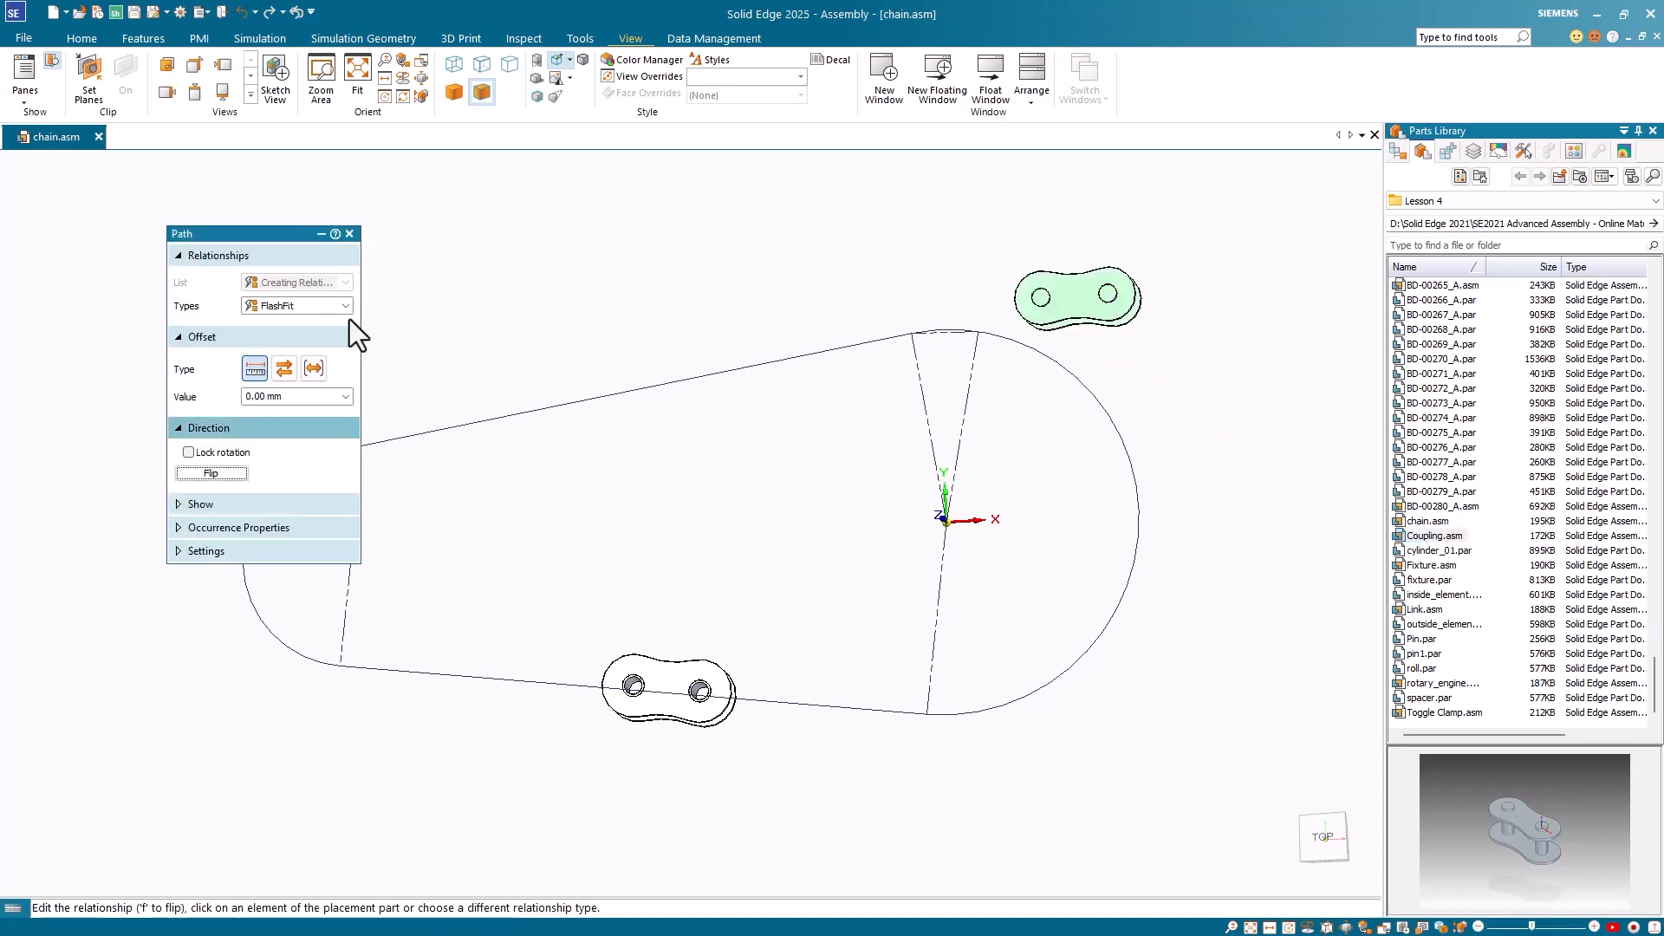
{"action": "left_click", "coordinate": [347, 305]}
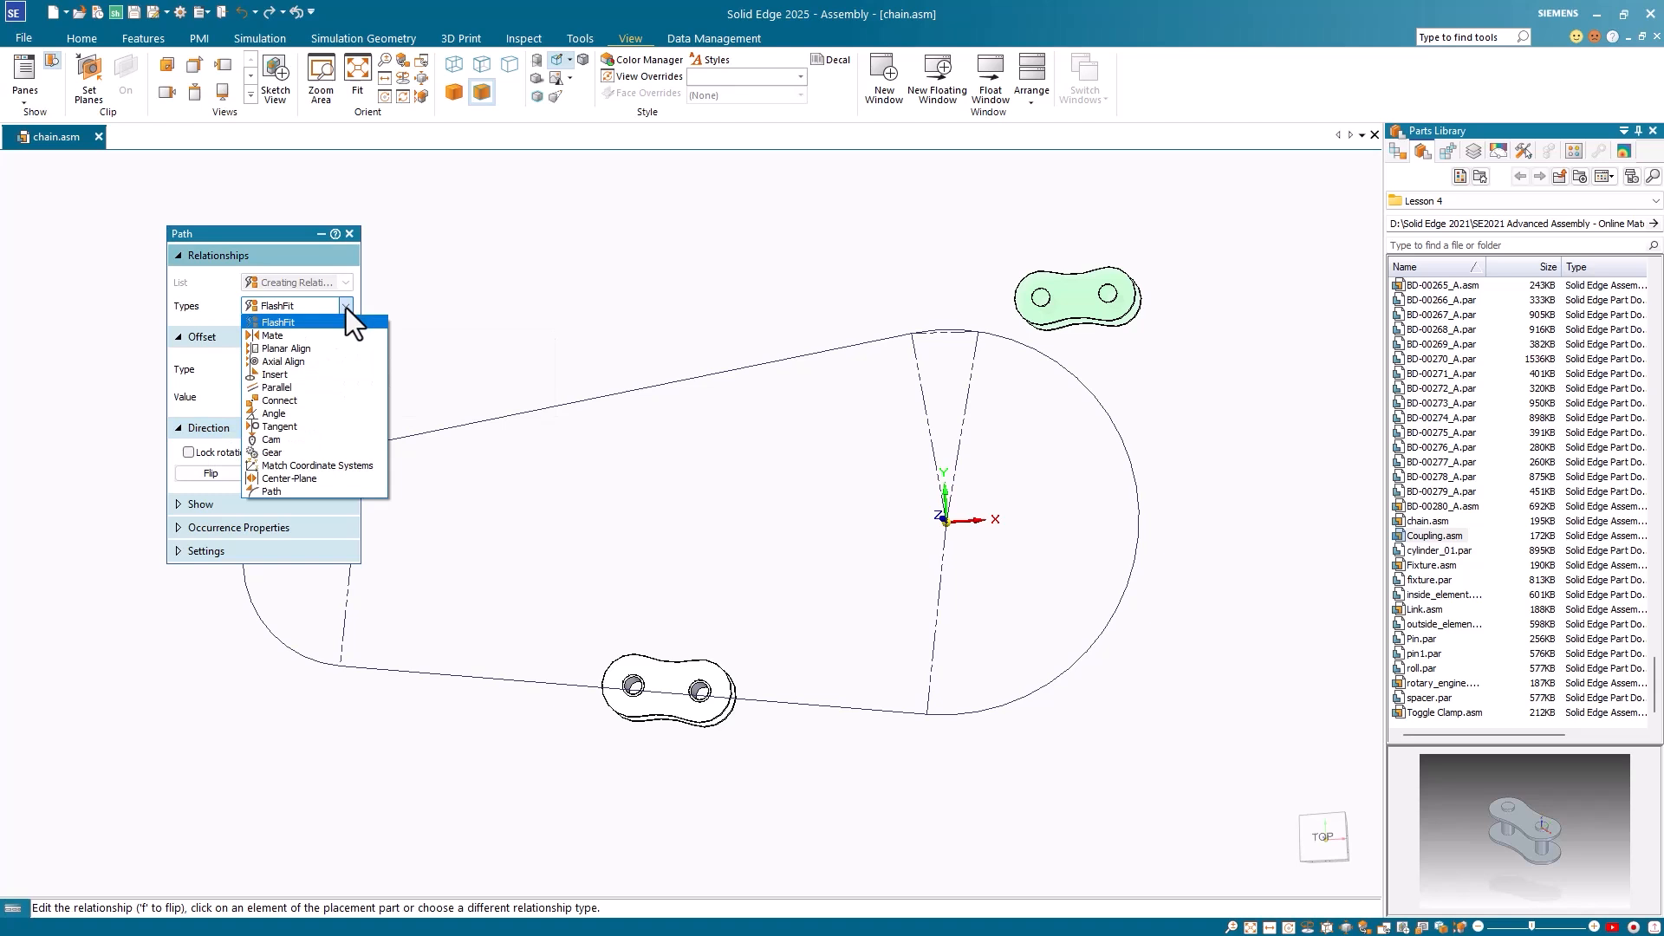
{"action": "left_click", "coordinate": [316, 334]}
{"action": "middle_click_drag", "start_coordinate": [1196, 371], "coordinate": [1048, 423]}
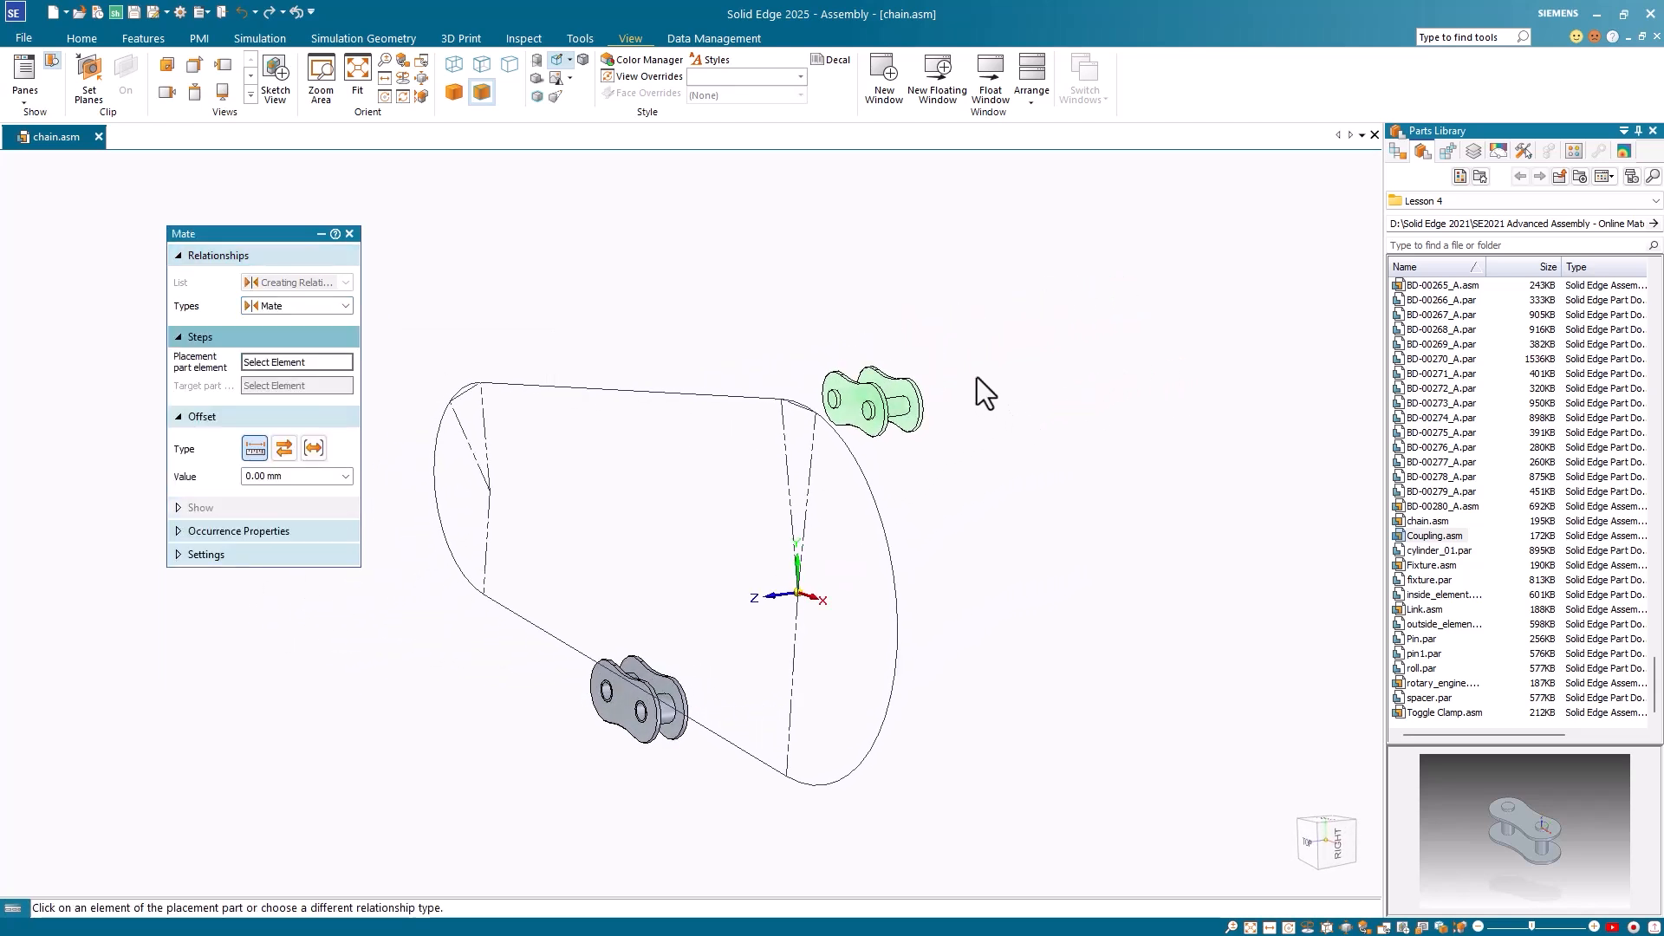
{"action": "left_click", "coordinate": [901, 392]}
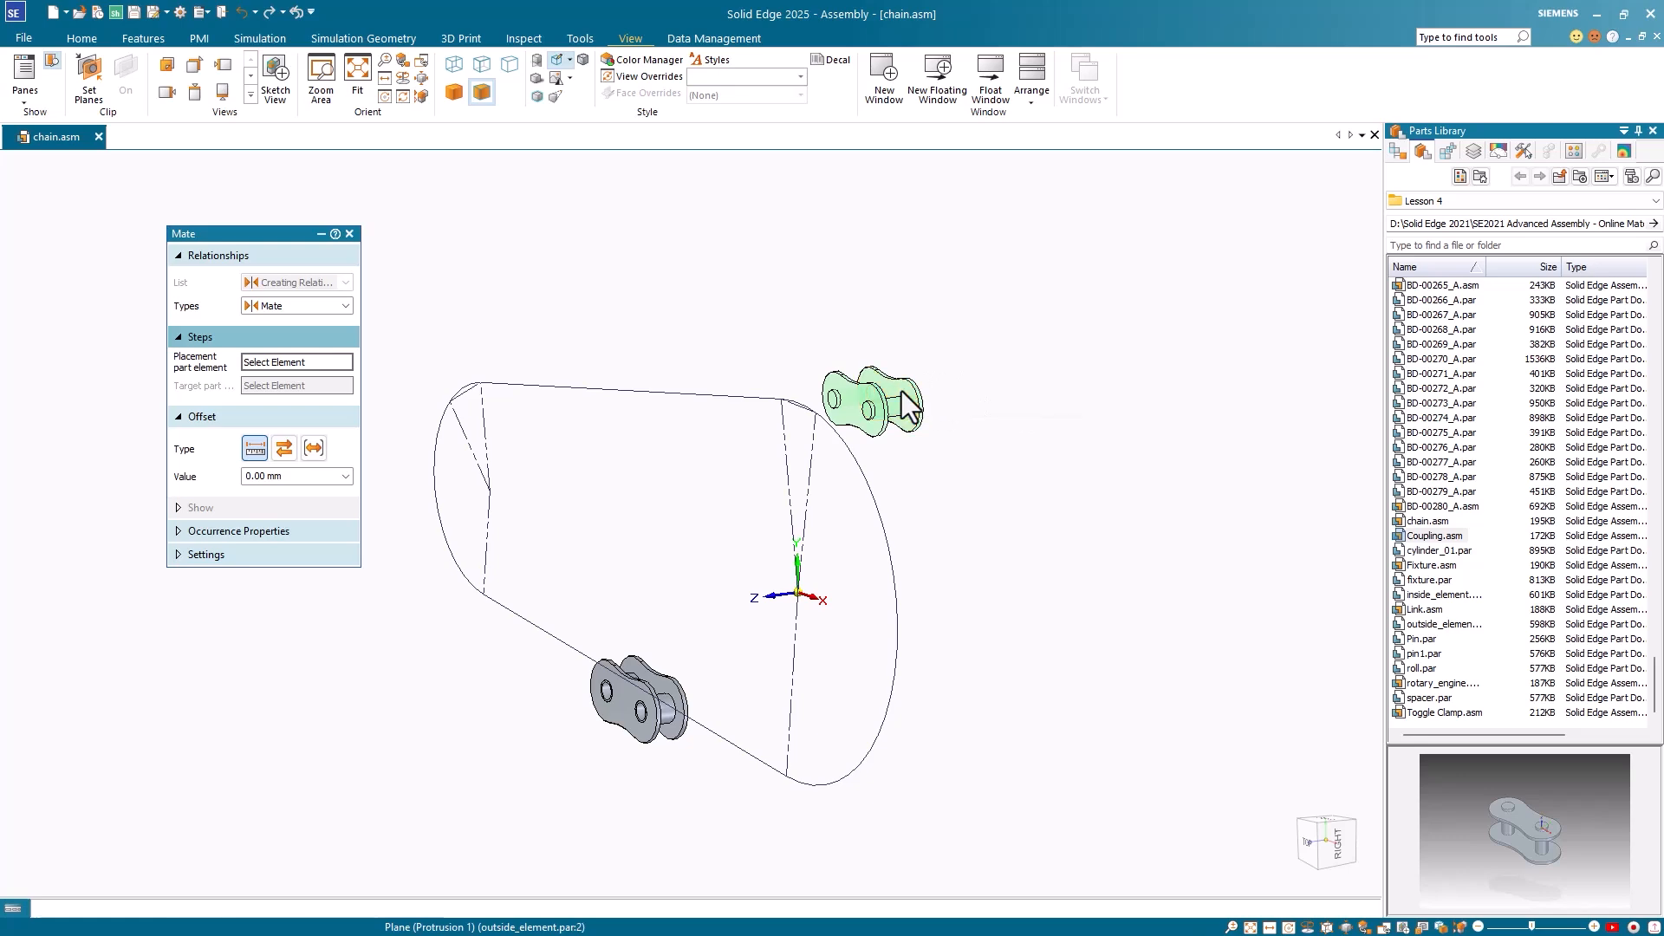
{"action": "left_click", "coordinate": [807, 585]}
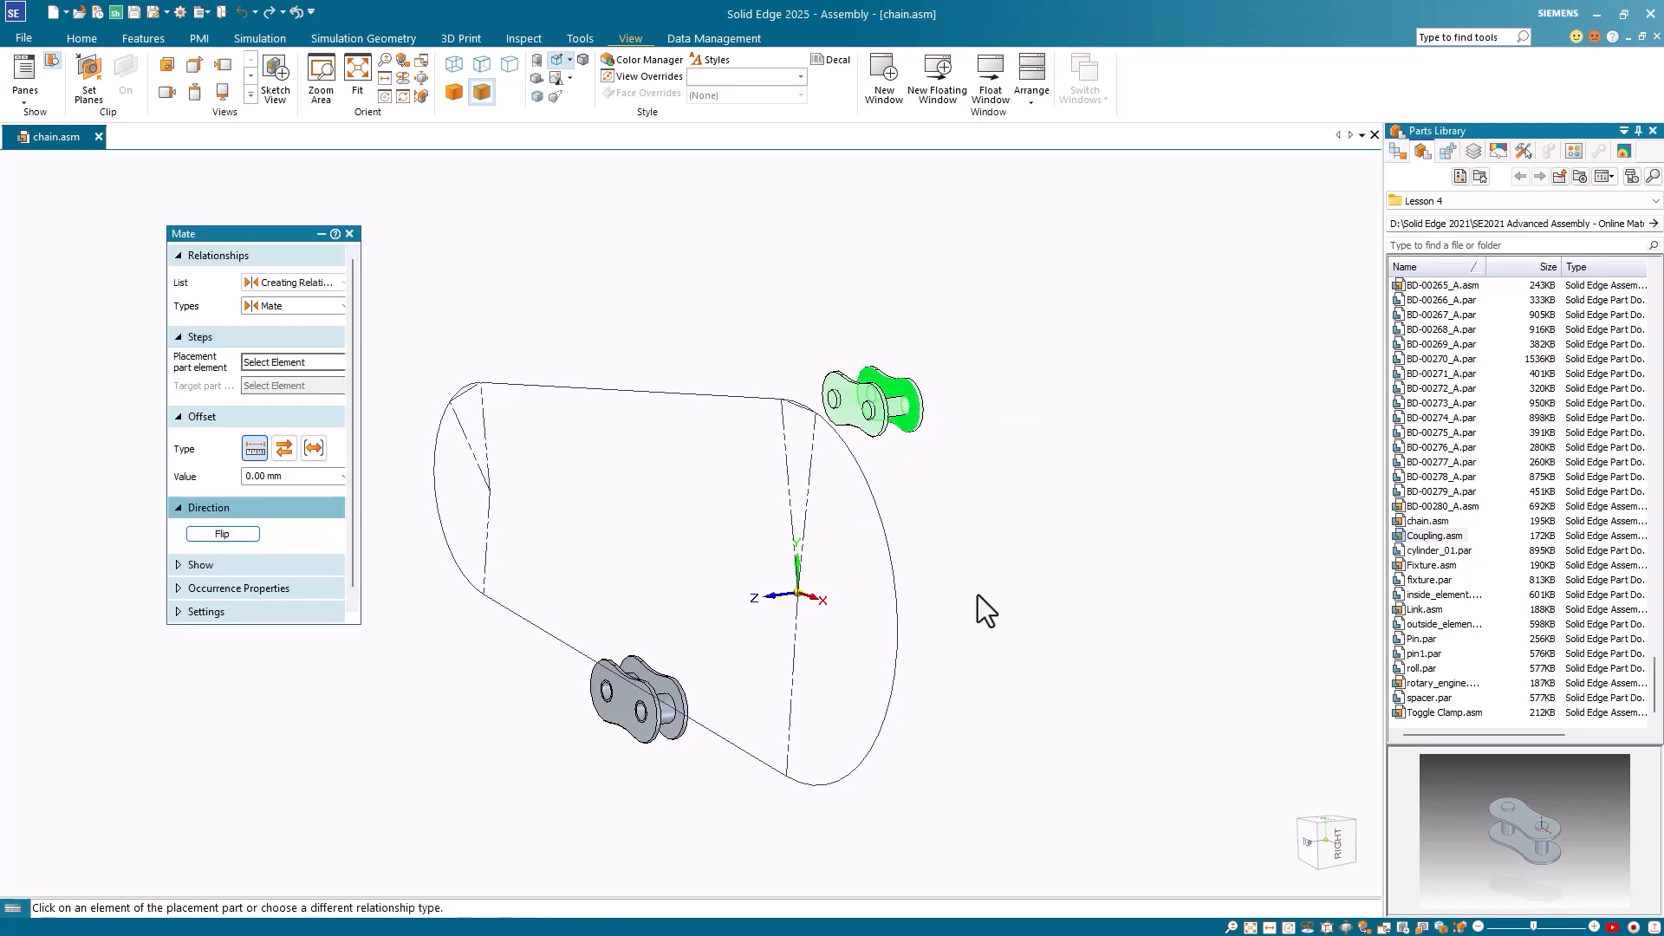
- Flip the coupling's mate direction so it sits on the same side of the sketch plane as the link
{"action": "left_click", "coordinate": [1340, 847]}
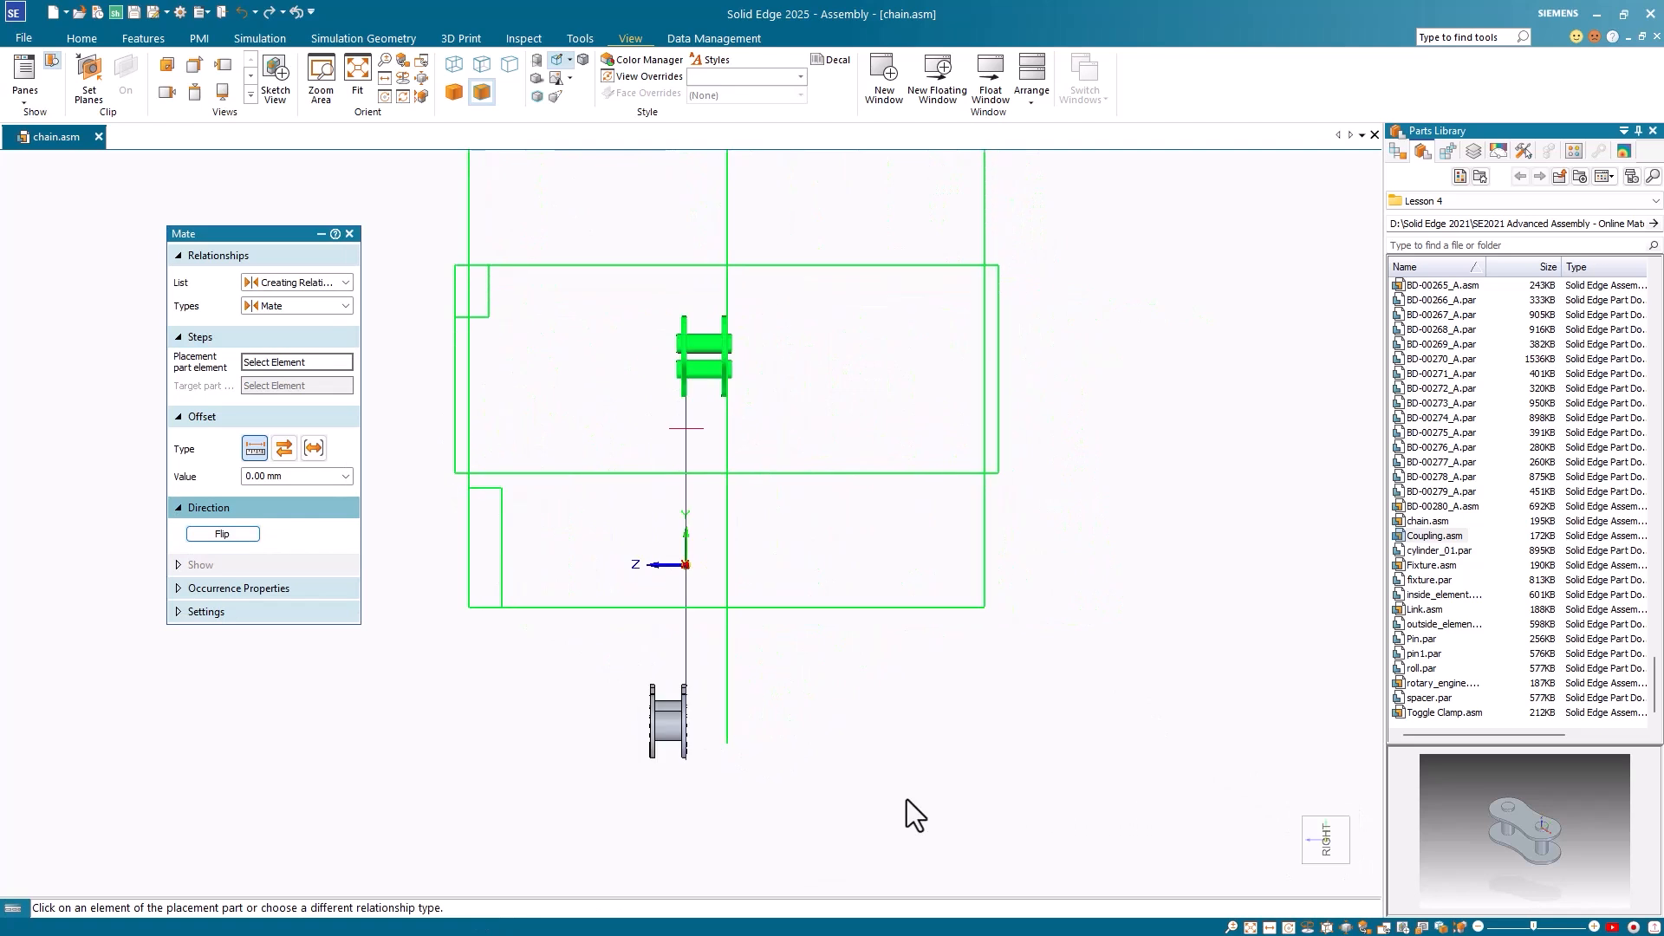
{"action": "left_click", "coordinate": [222, 535]}
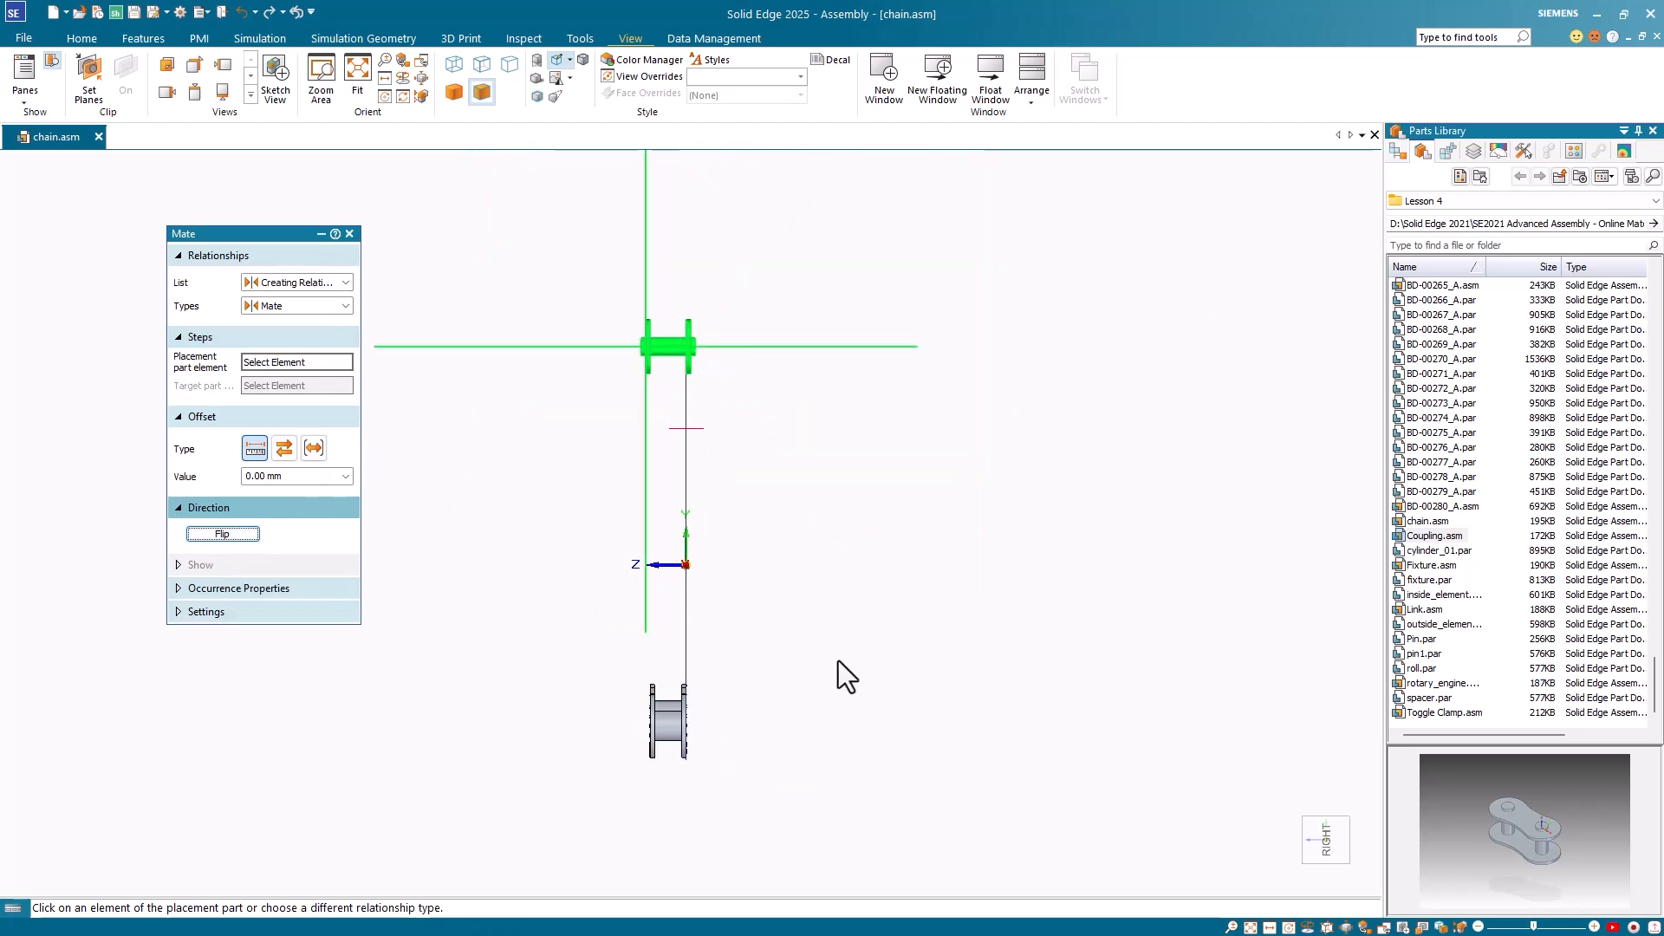
{"action": "middle_click_drag", "start_coordinate": [842, 663], "coordinate": [1082, 663]}
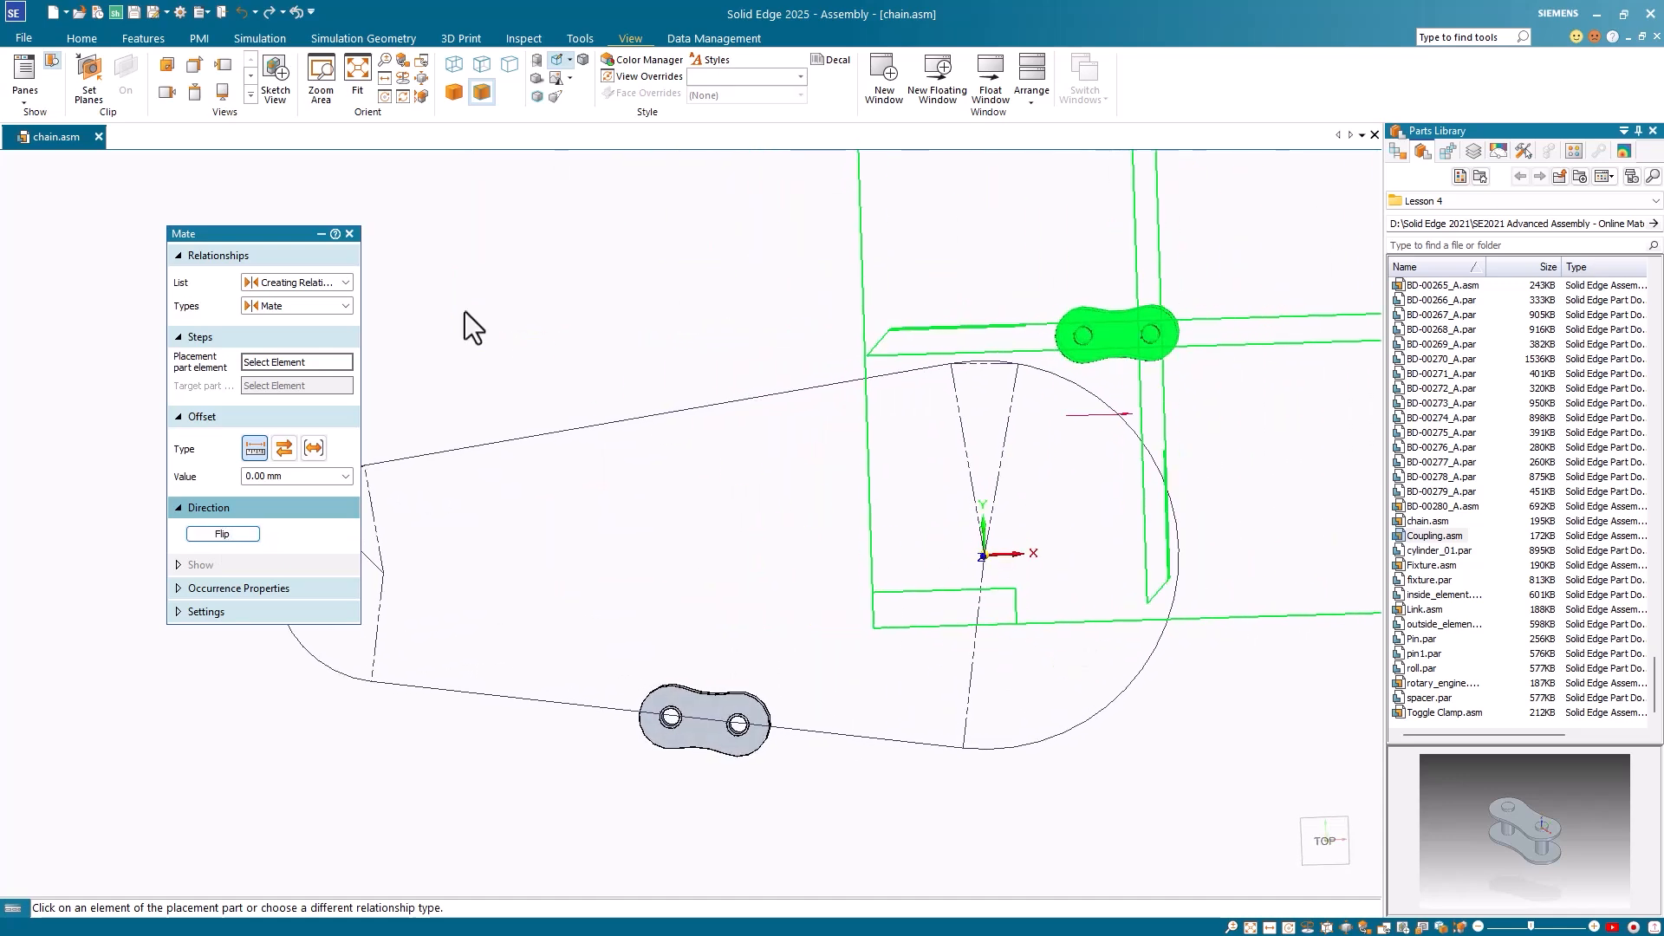
- Axially align the coupling's pin1.par:2 axis with the link's roller nearest the large arc
{"action": "left_click", "coordinate": [344, 305]}
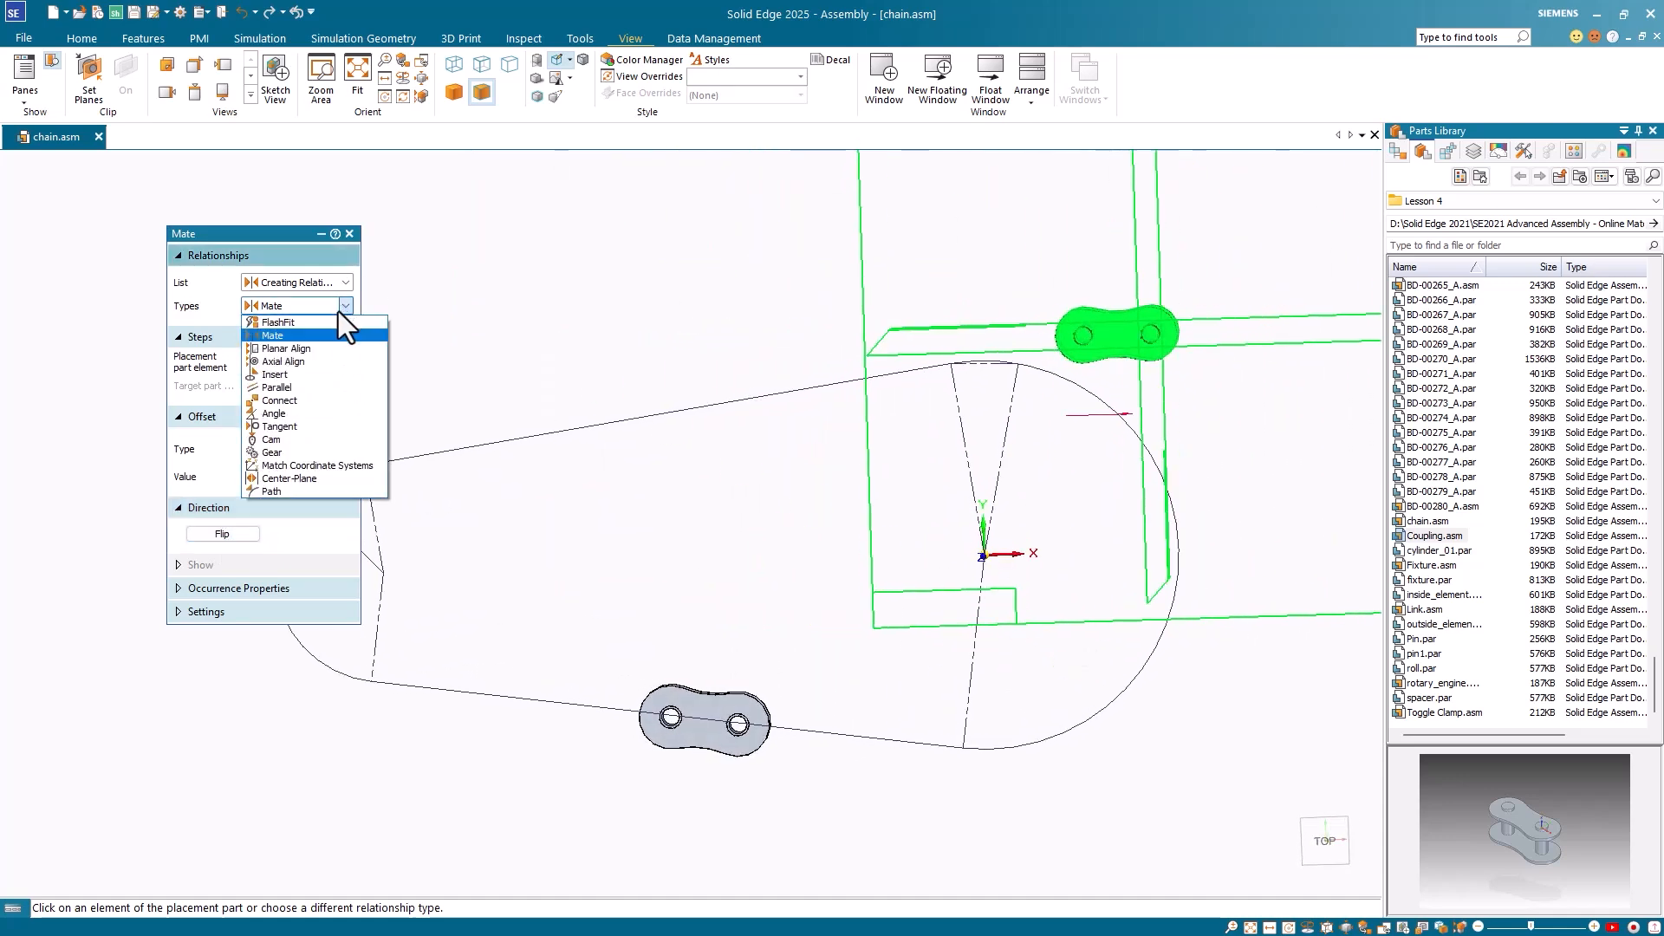
{"action": "left_click", "coordinate": [309, 359]}
{"action": "middle_click_drag", "start_coordinate": [1237, 453], "coordinate": [1037, 504]}
{"action": "left_click", "coordinate": [1035, 505]}
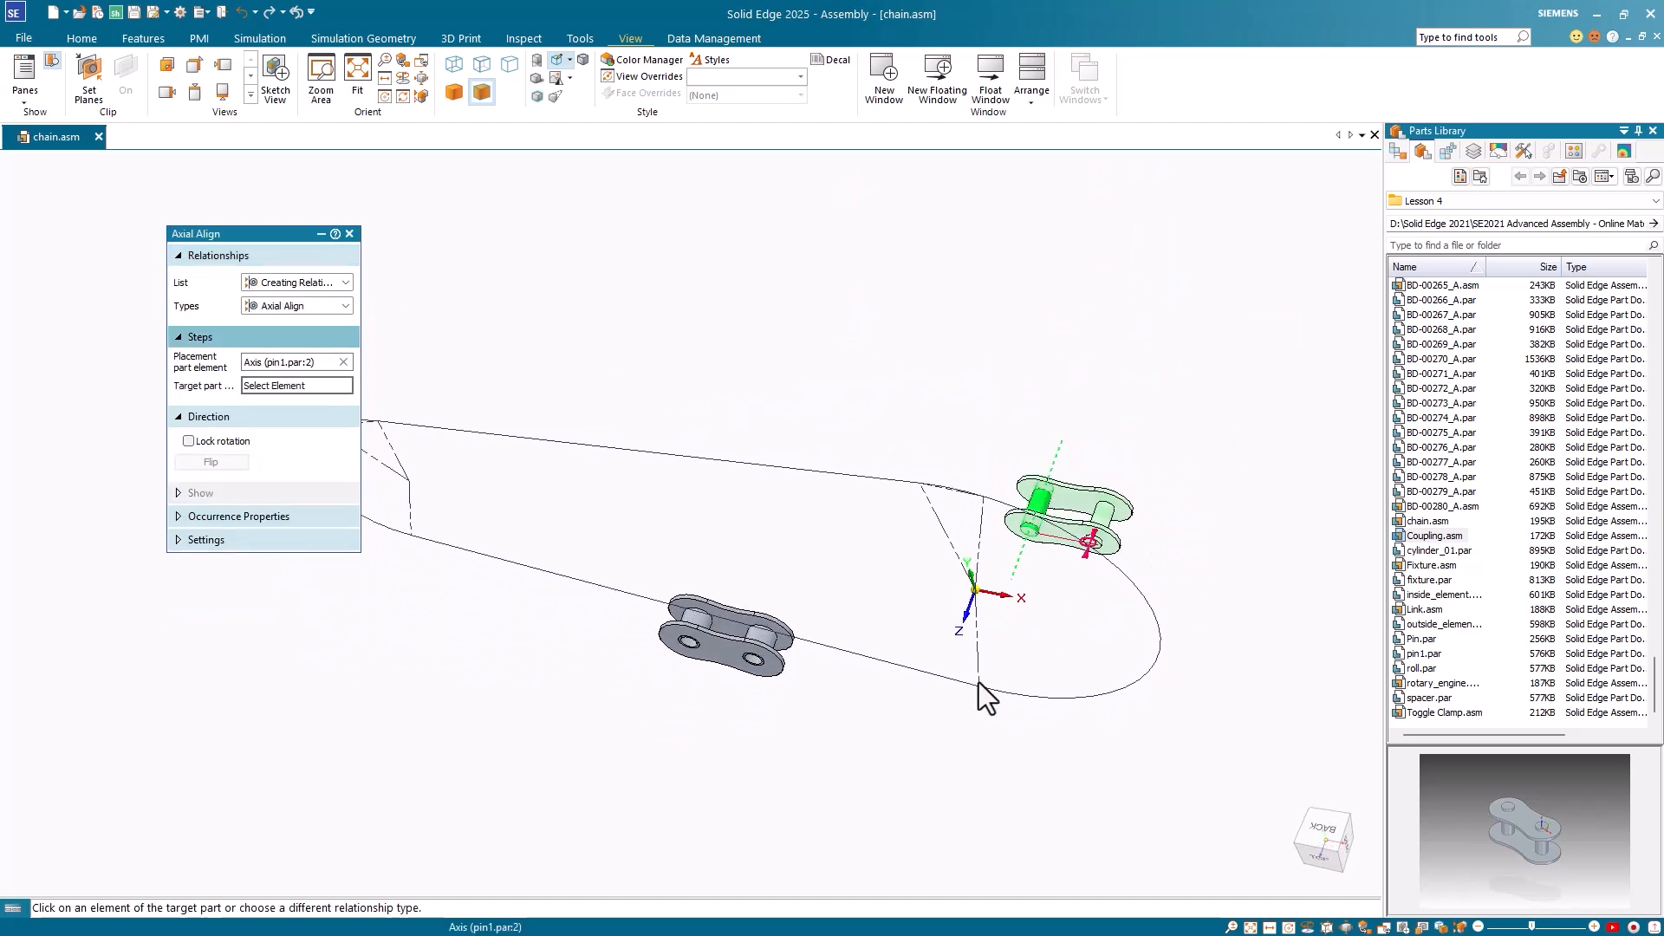
{"action": "left_click", "coordinate": [762, 636]}
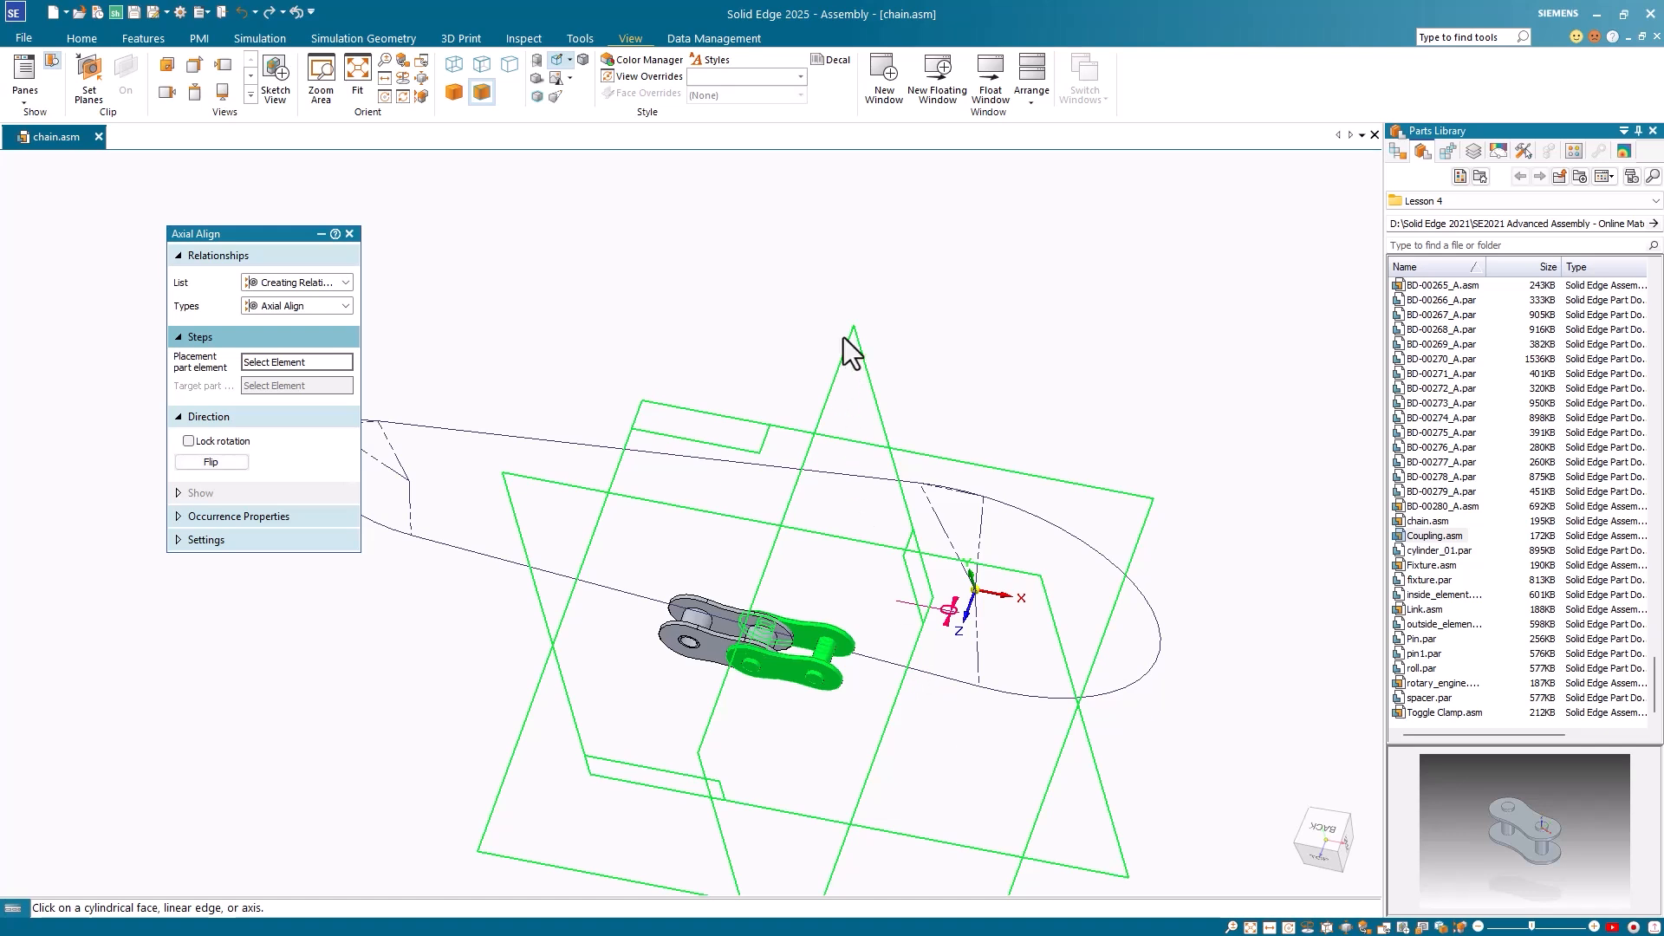
- Add a Path relationship with a floating offset between the coupling's pin1.par:1 axis and the closed chain sketch profile
{"action": "left_click", "coordinate": [346, 305]}
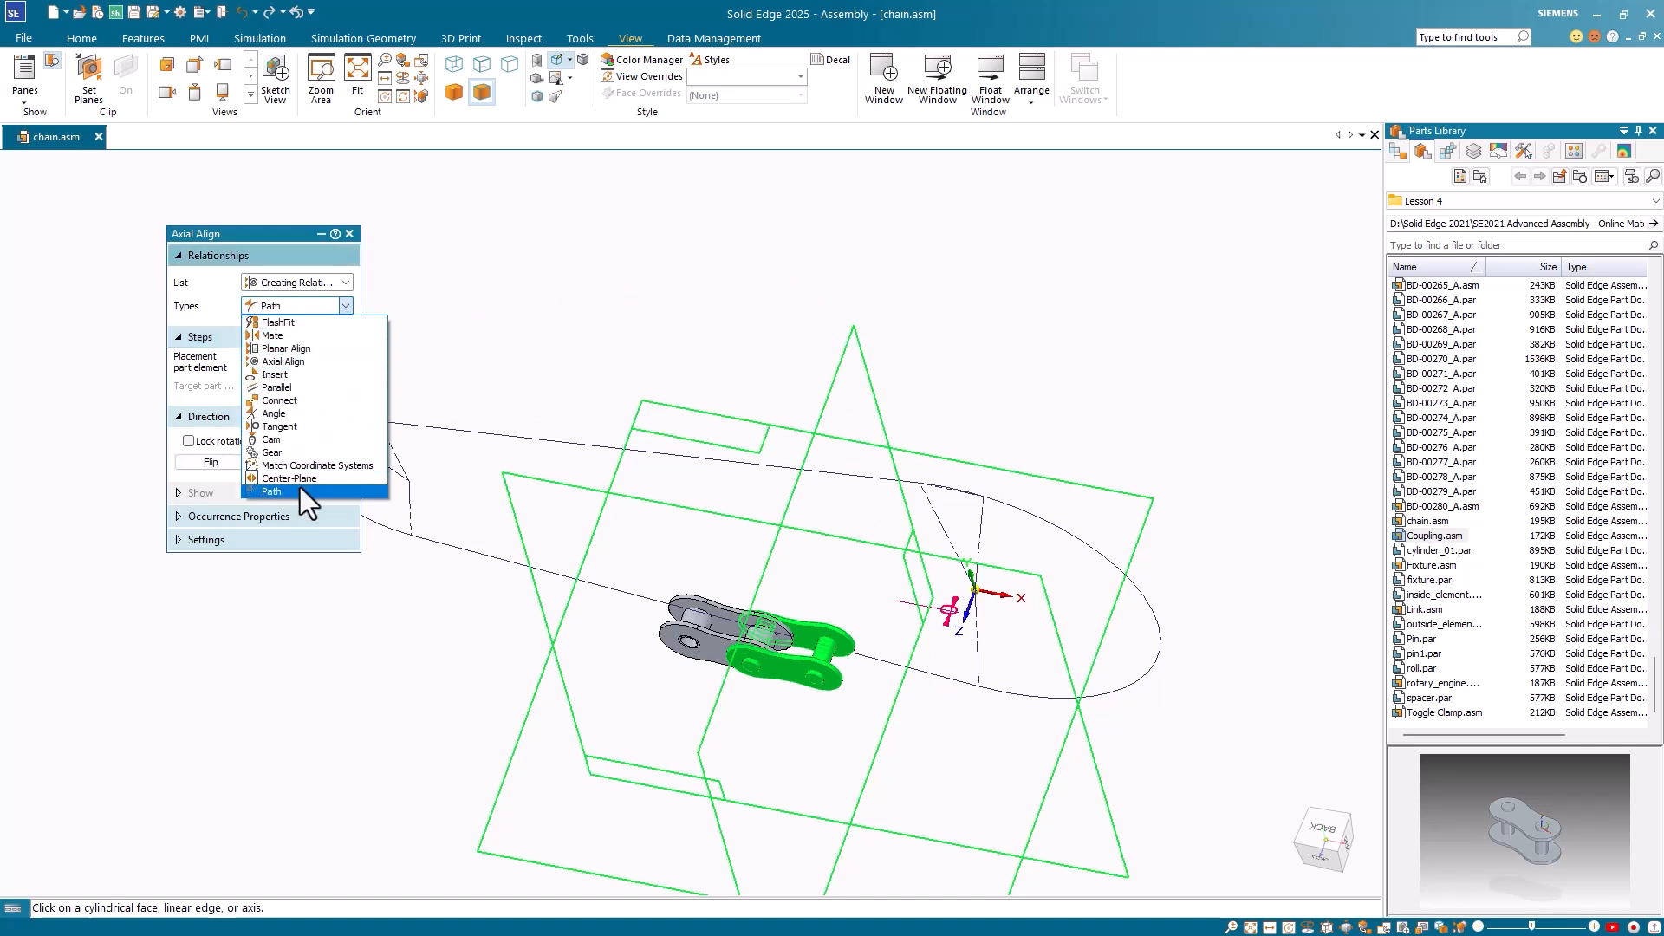
{"action": "left_click", "coordinate": [300, 488]}
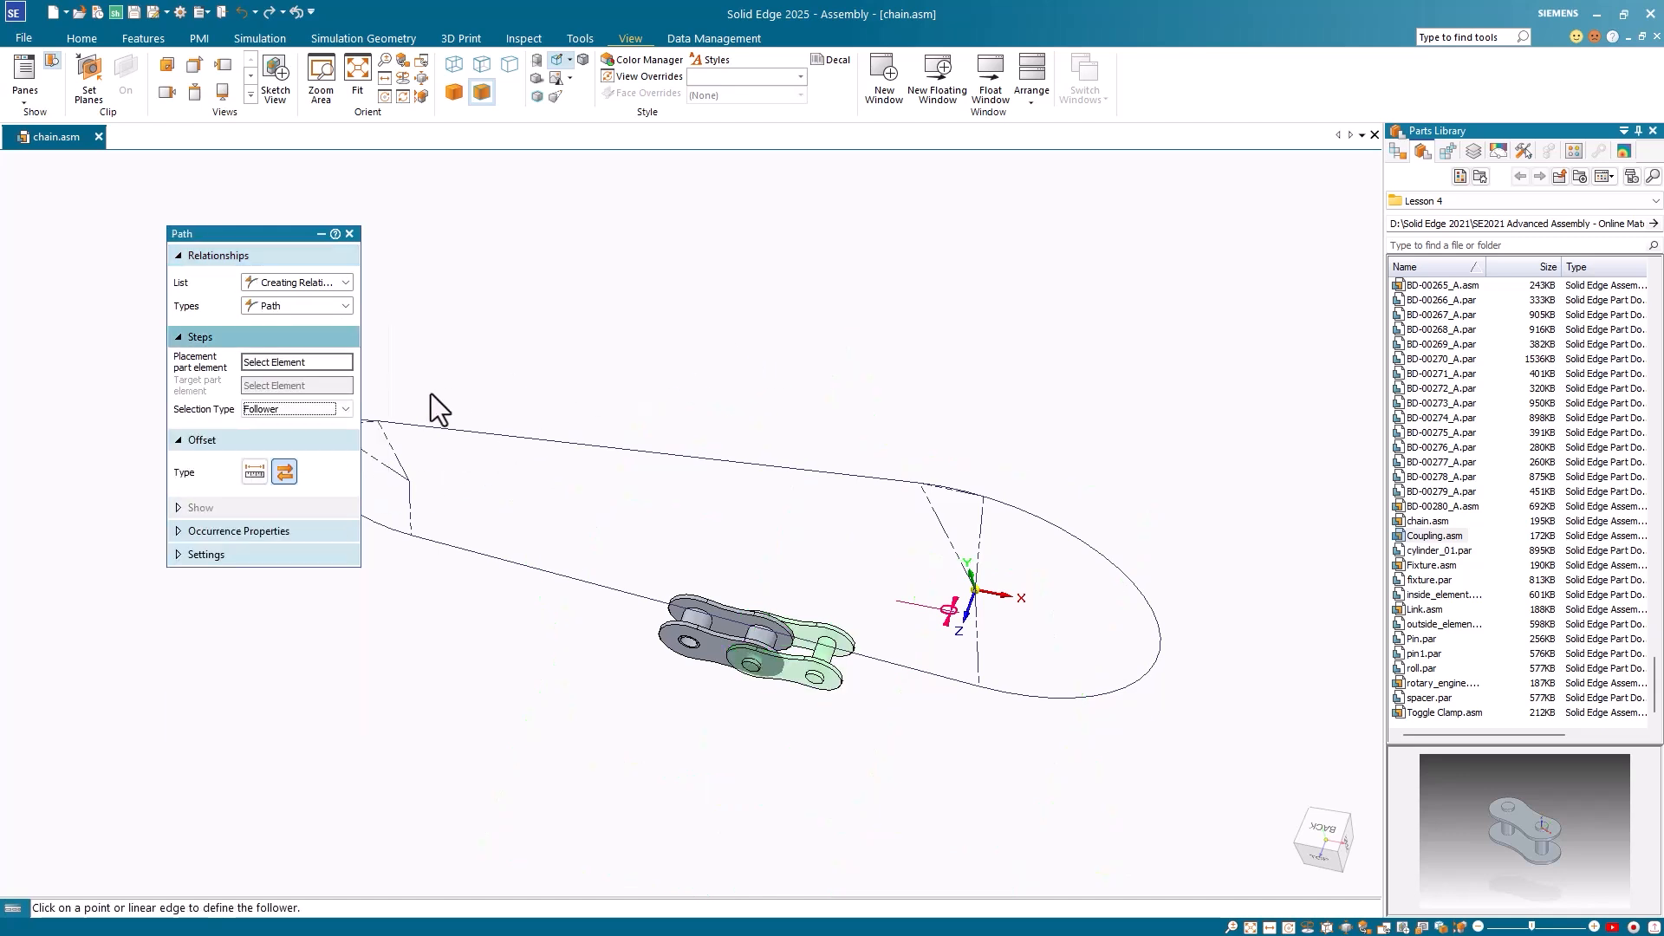
{"action": "left_click", "coordinate": [823, 654]}
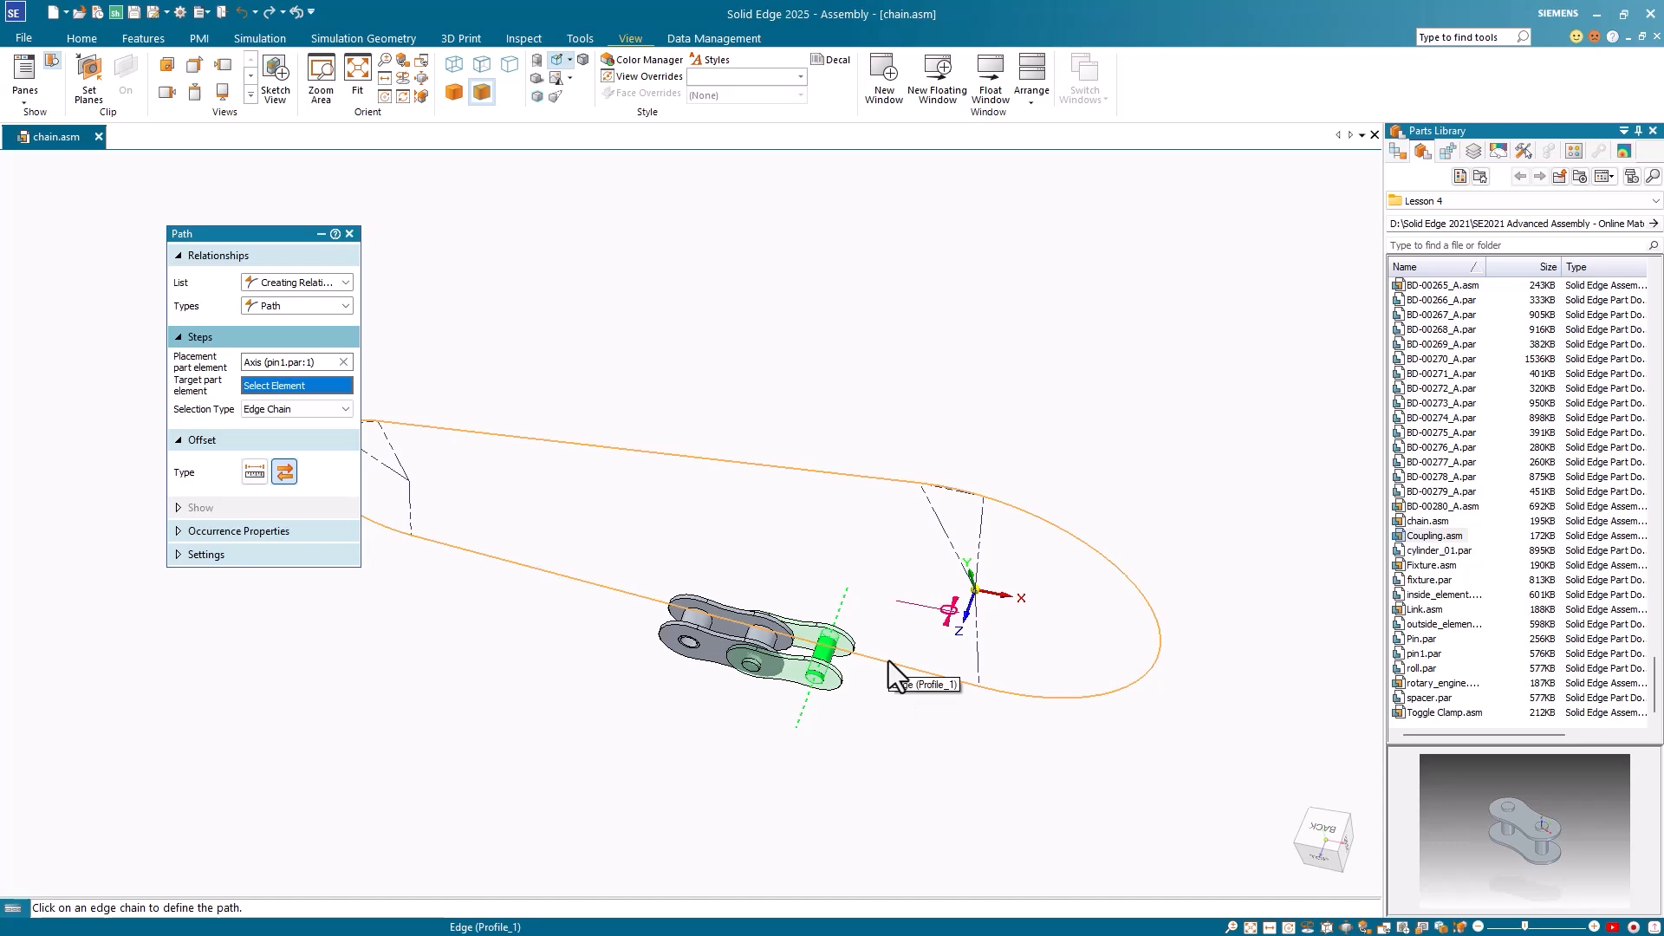
{"action": "left_click", "coordinate": [888, 661]}
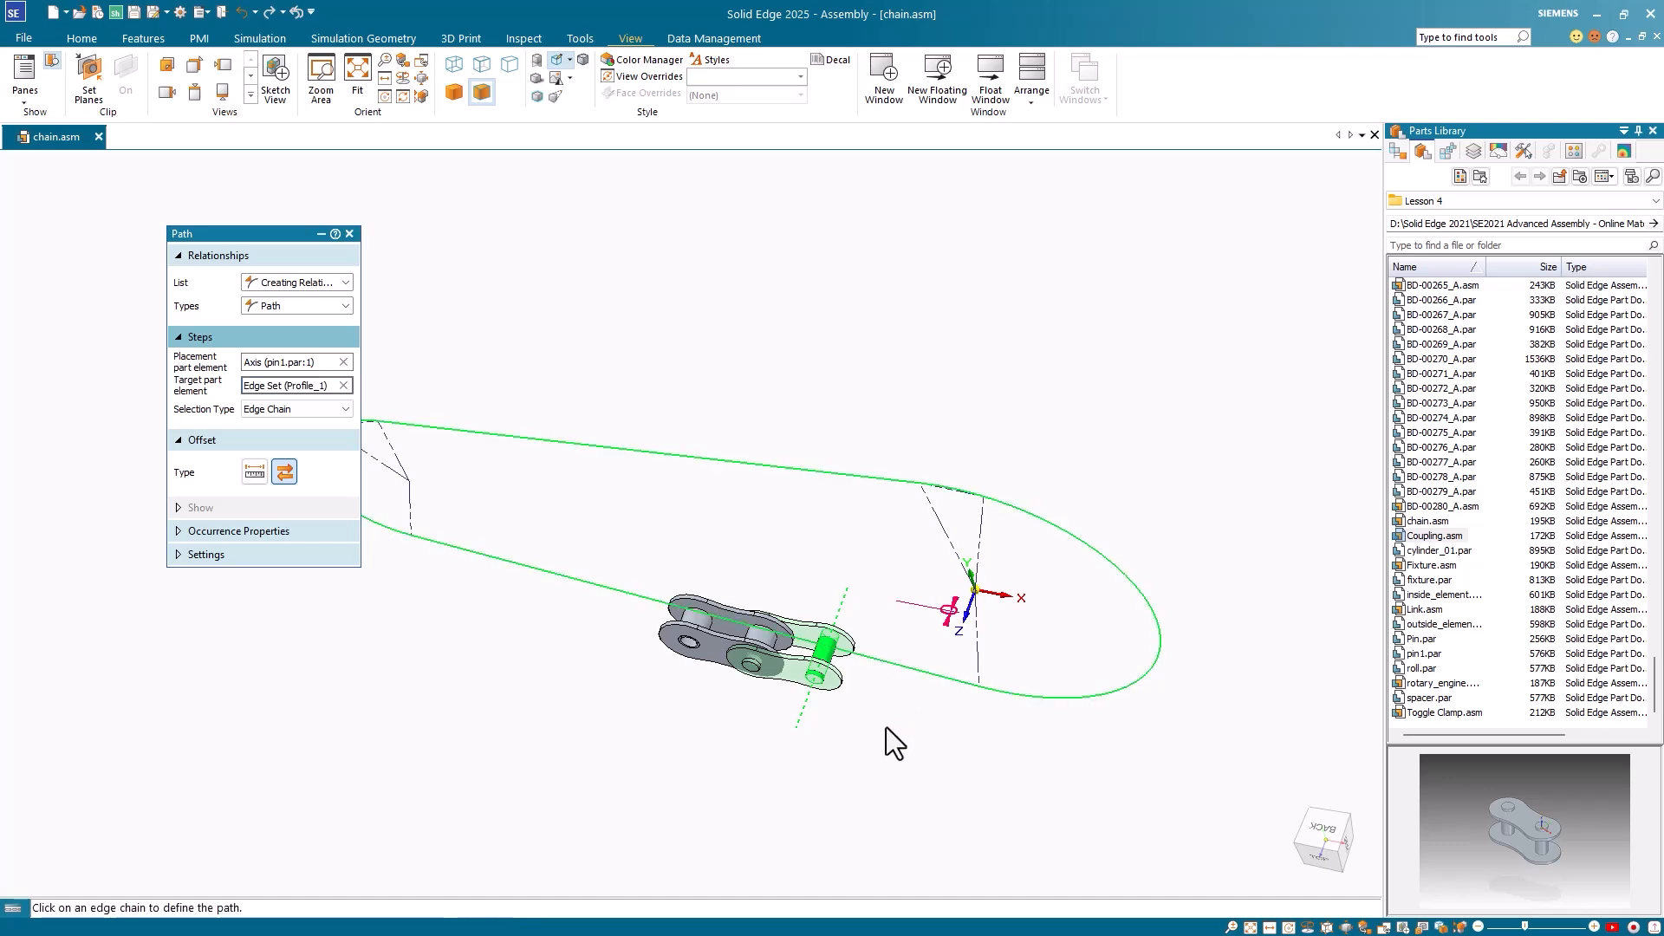
{"action": "right_click", "coordinate": [887, 723]}
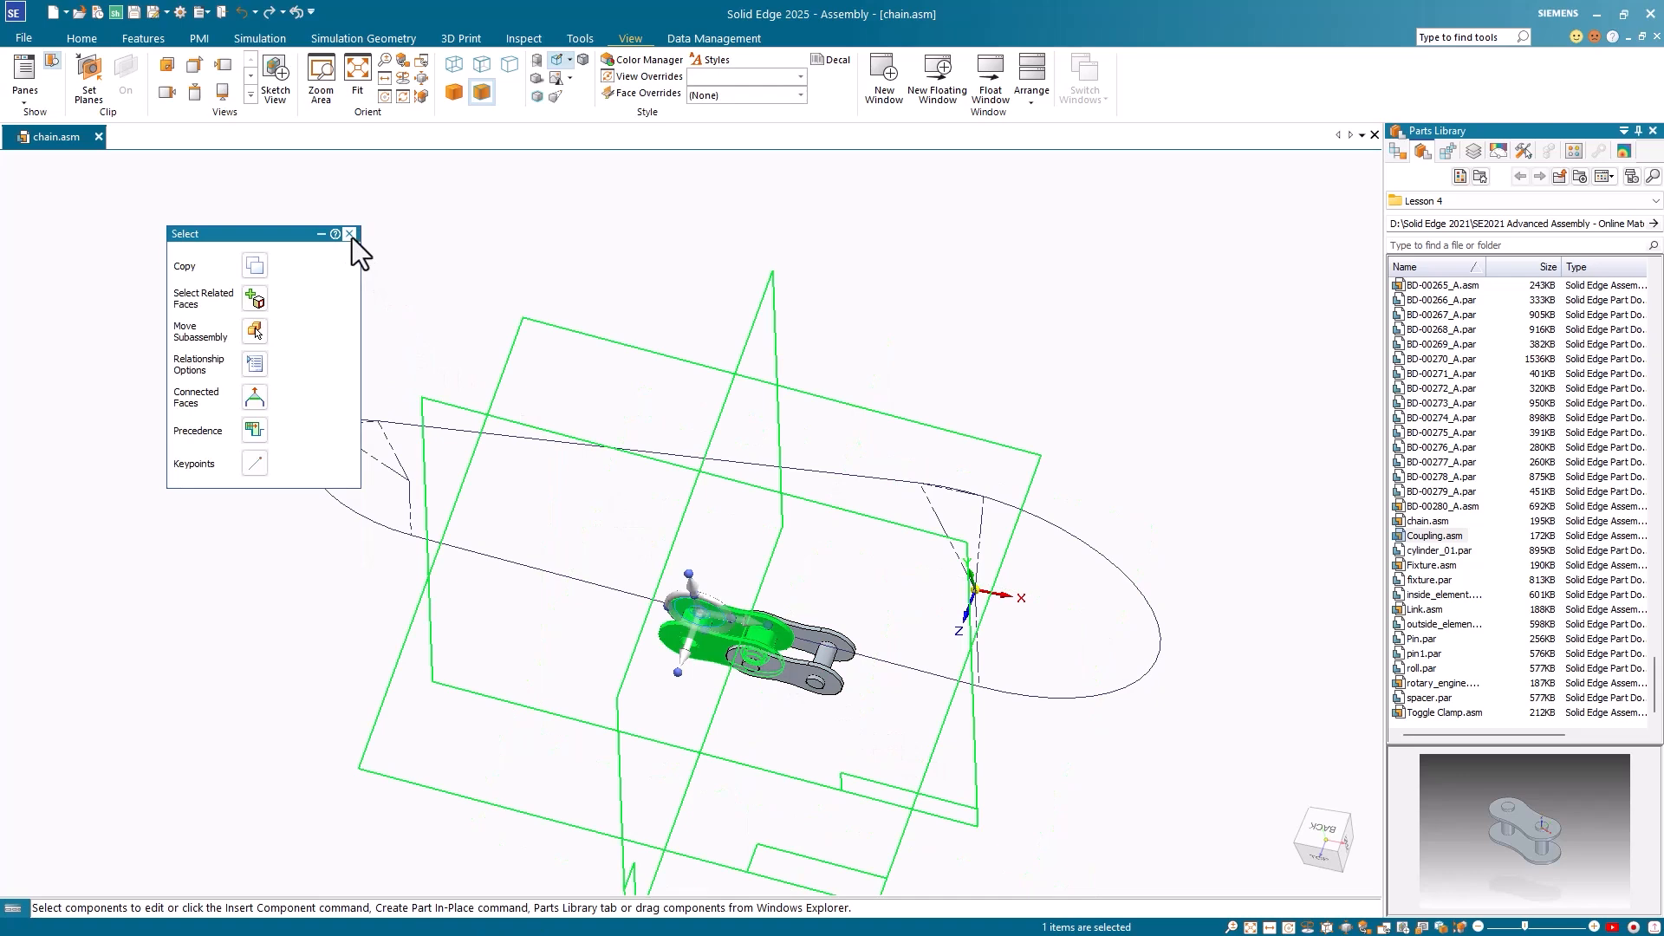
{"action": "middle_click_drag", "start_coordinate": [1084, 390], "coordinate": [1132, 220]}
{"action": "left_click", "coordinate": [1126, 259]}
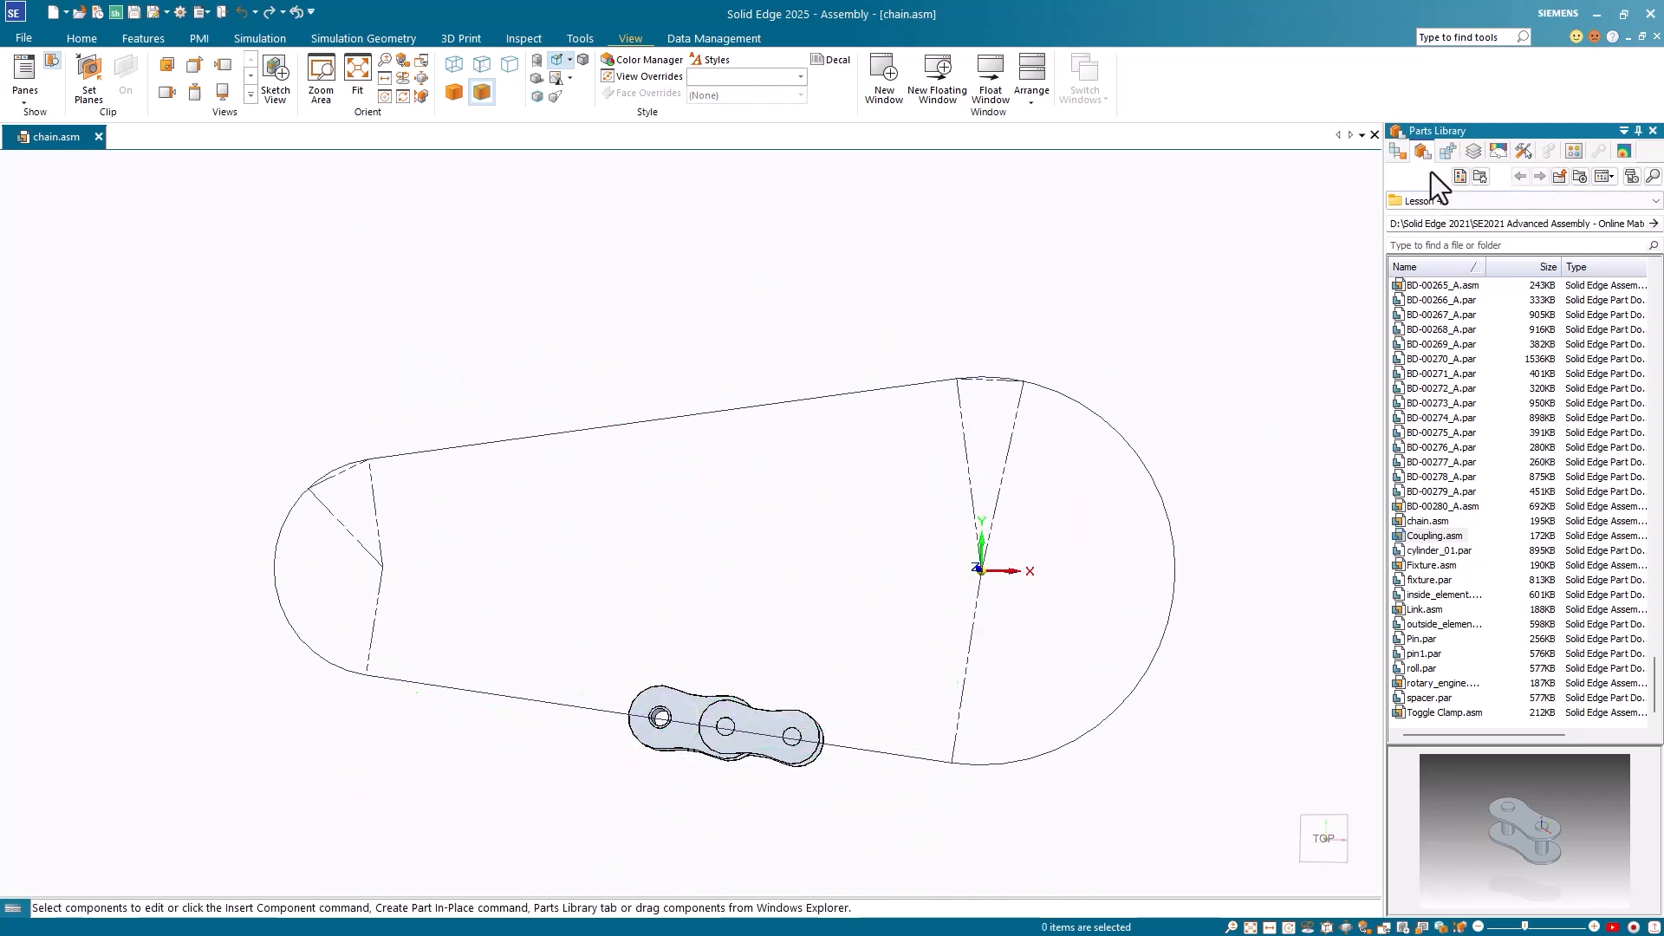
- Hide Coupling.asm:1 and orient the assembly to the top view
{"action": "left_click", "coordinate": [1397, 151]}
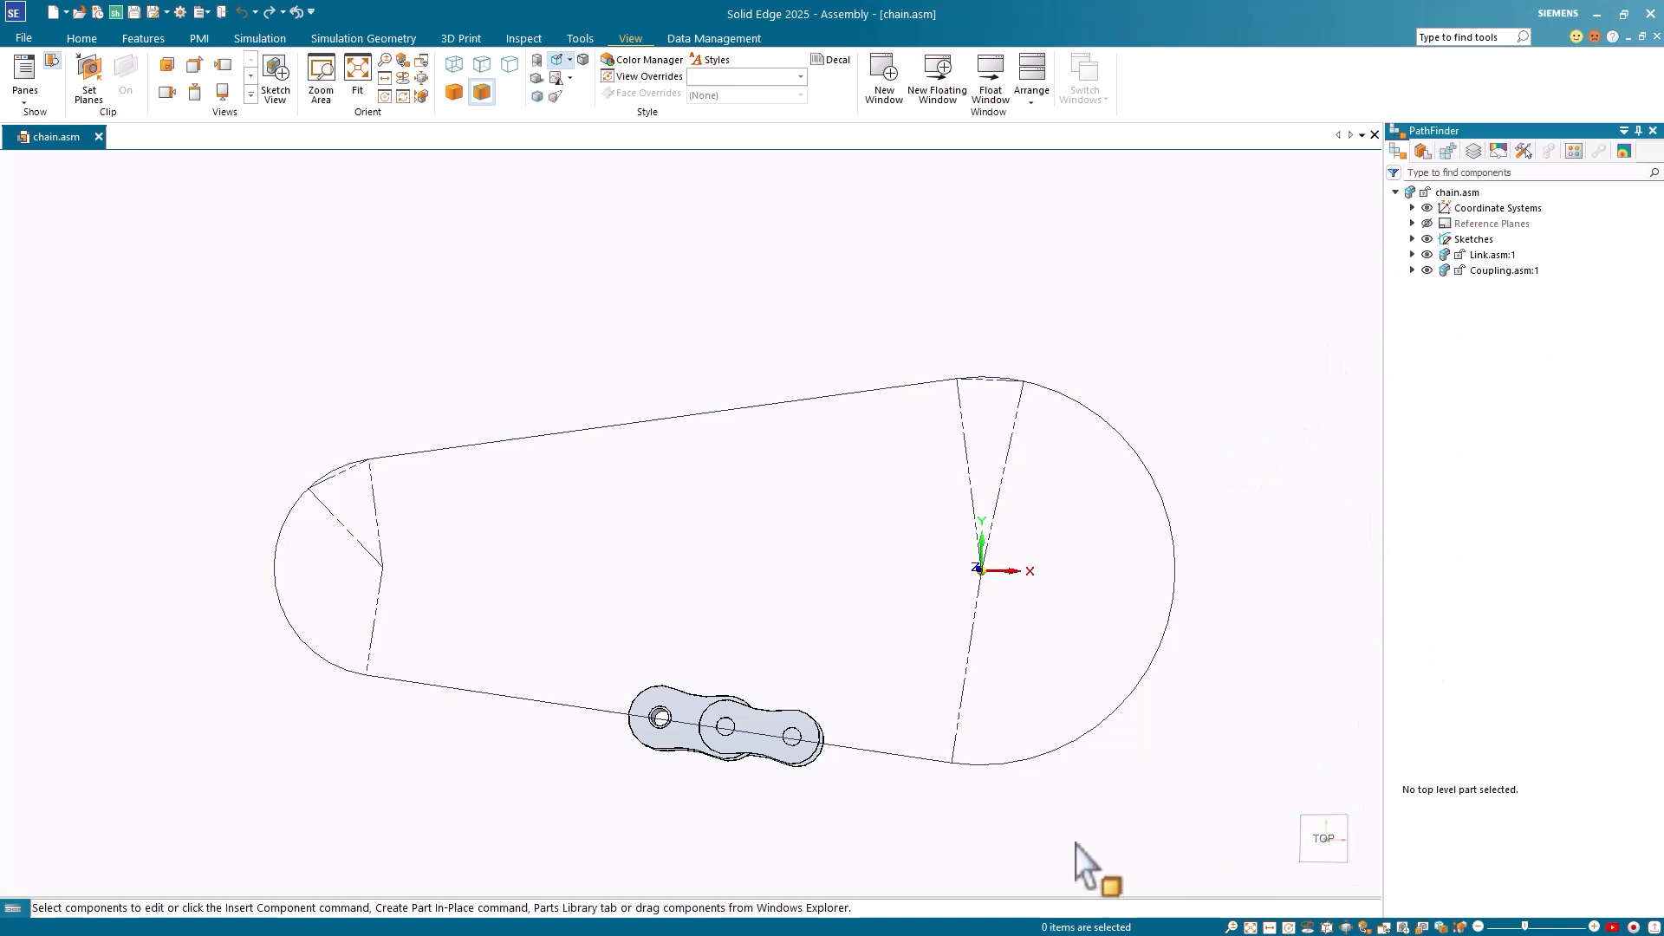
{"action": "left_click", "coordinate": [1324, 839]}
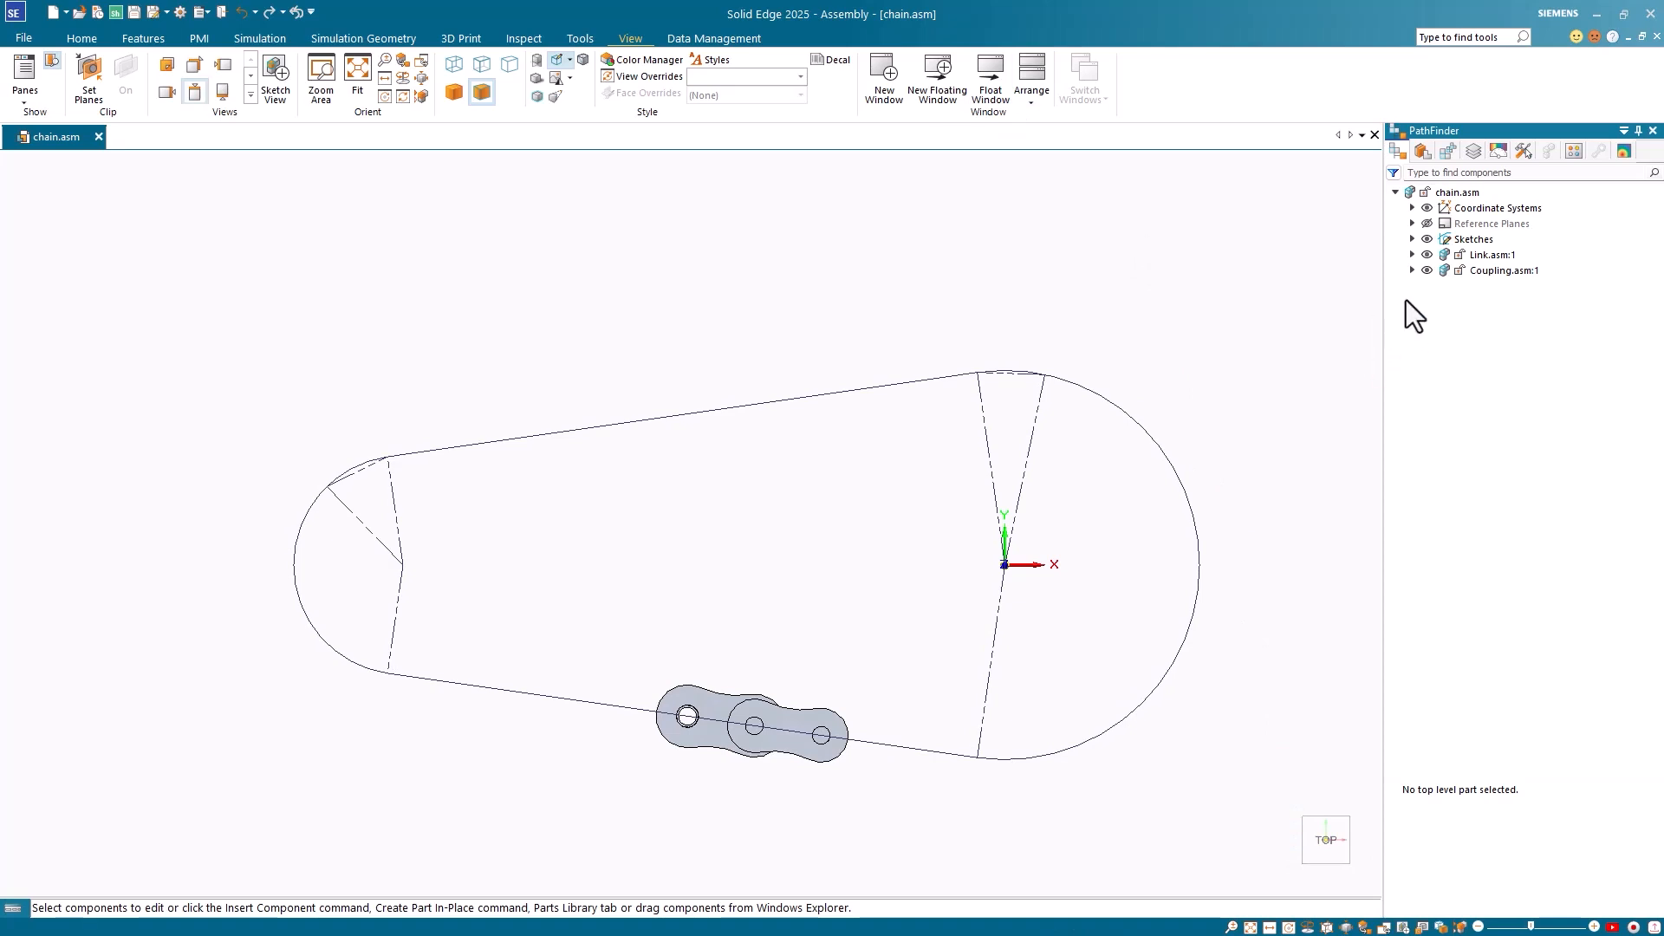
{"action": "left_click", "coordinate": [1427, 270]}
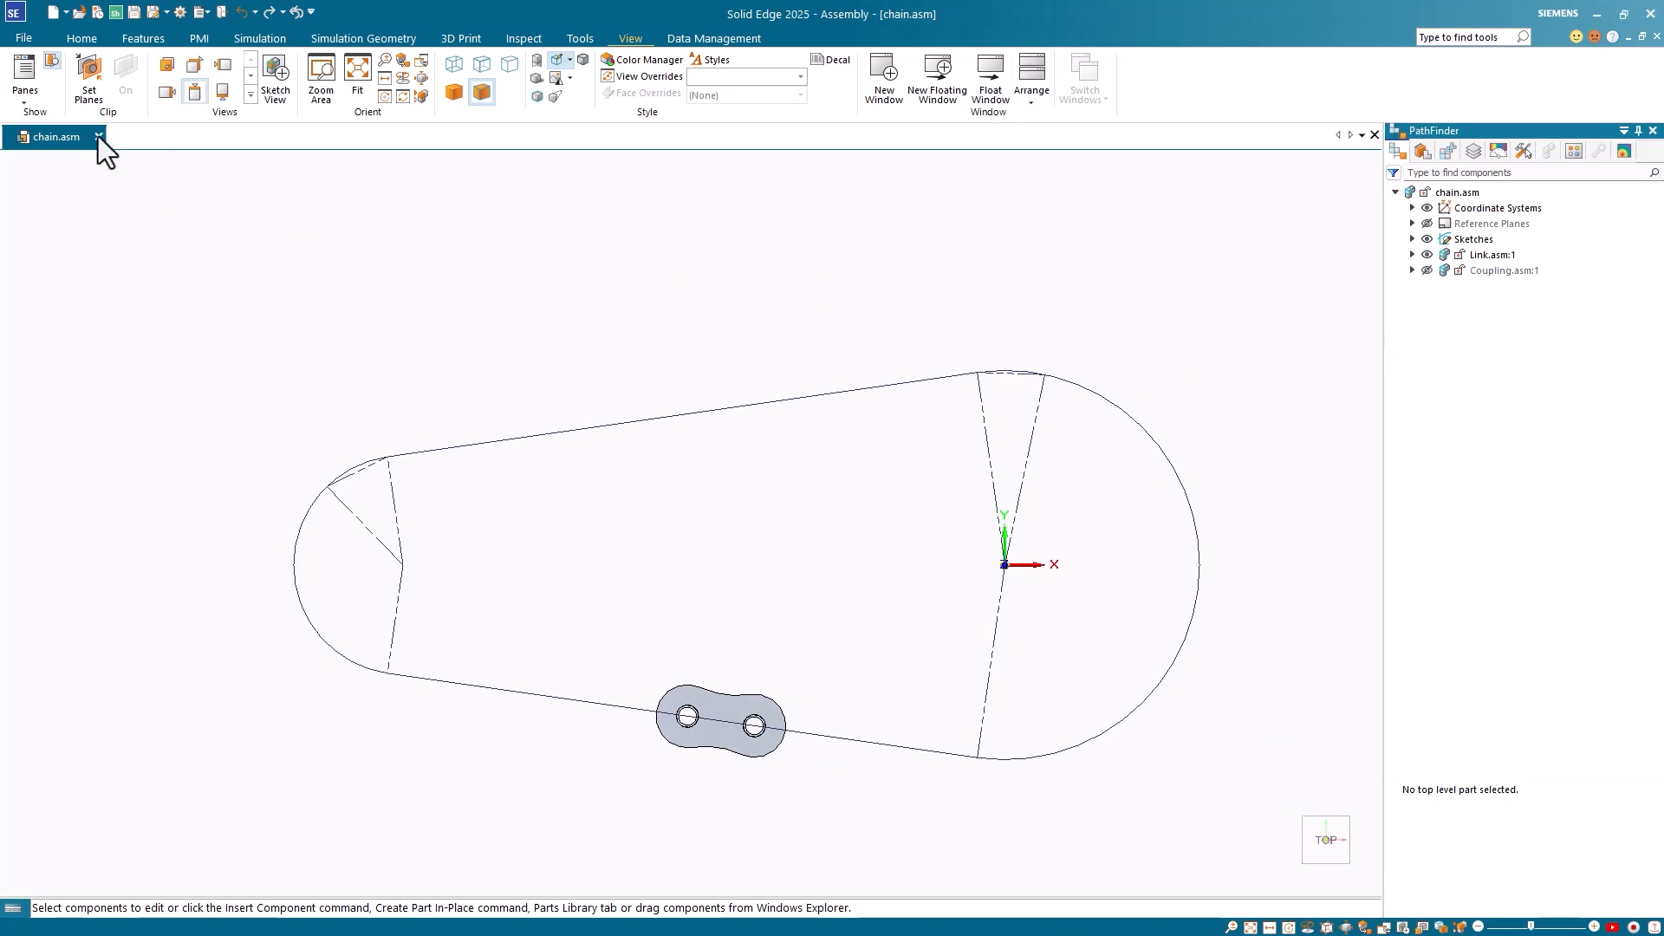
- Start an Along Curve pattern of Link.asm:1 using the whole closed chain sketch as the pattern curve
{"action": "left_click", "coordinate": [88, 39]}
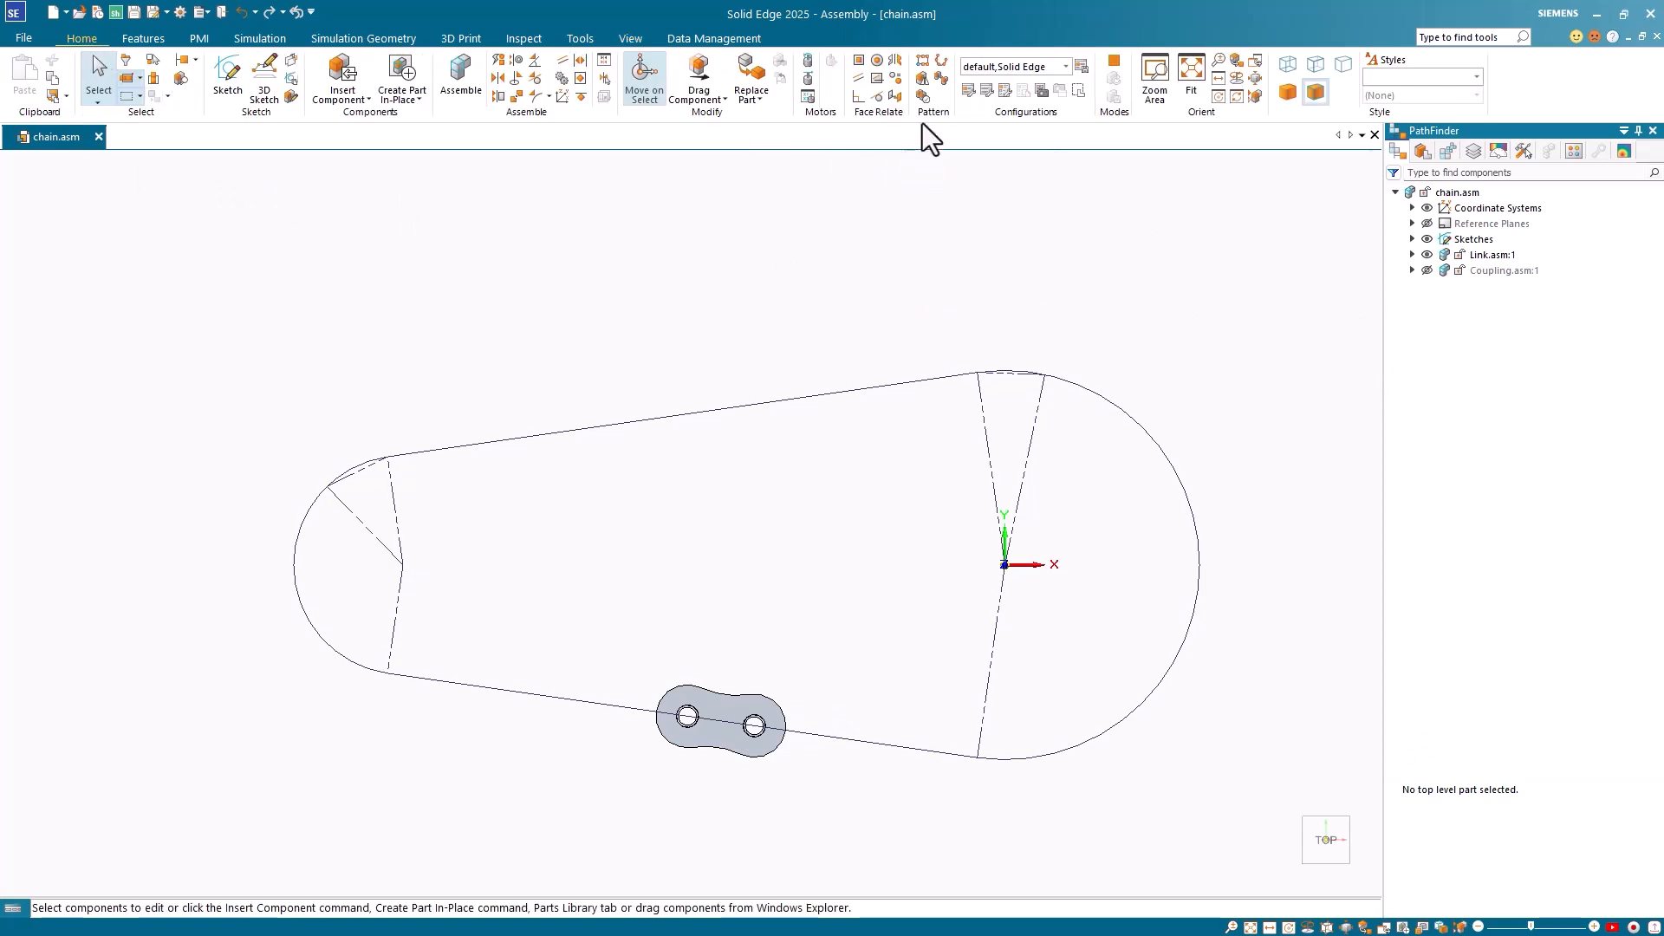
{"action": "left_click", "coordinate": [943, 61]}
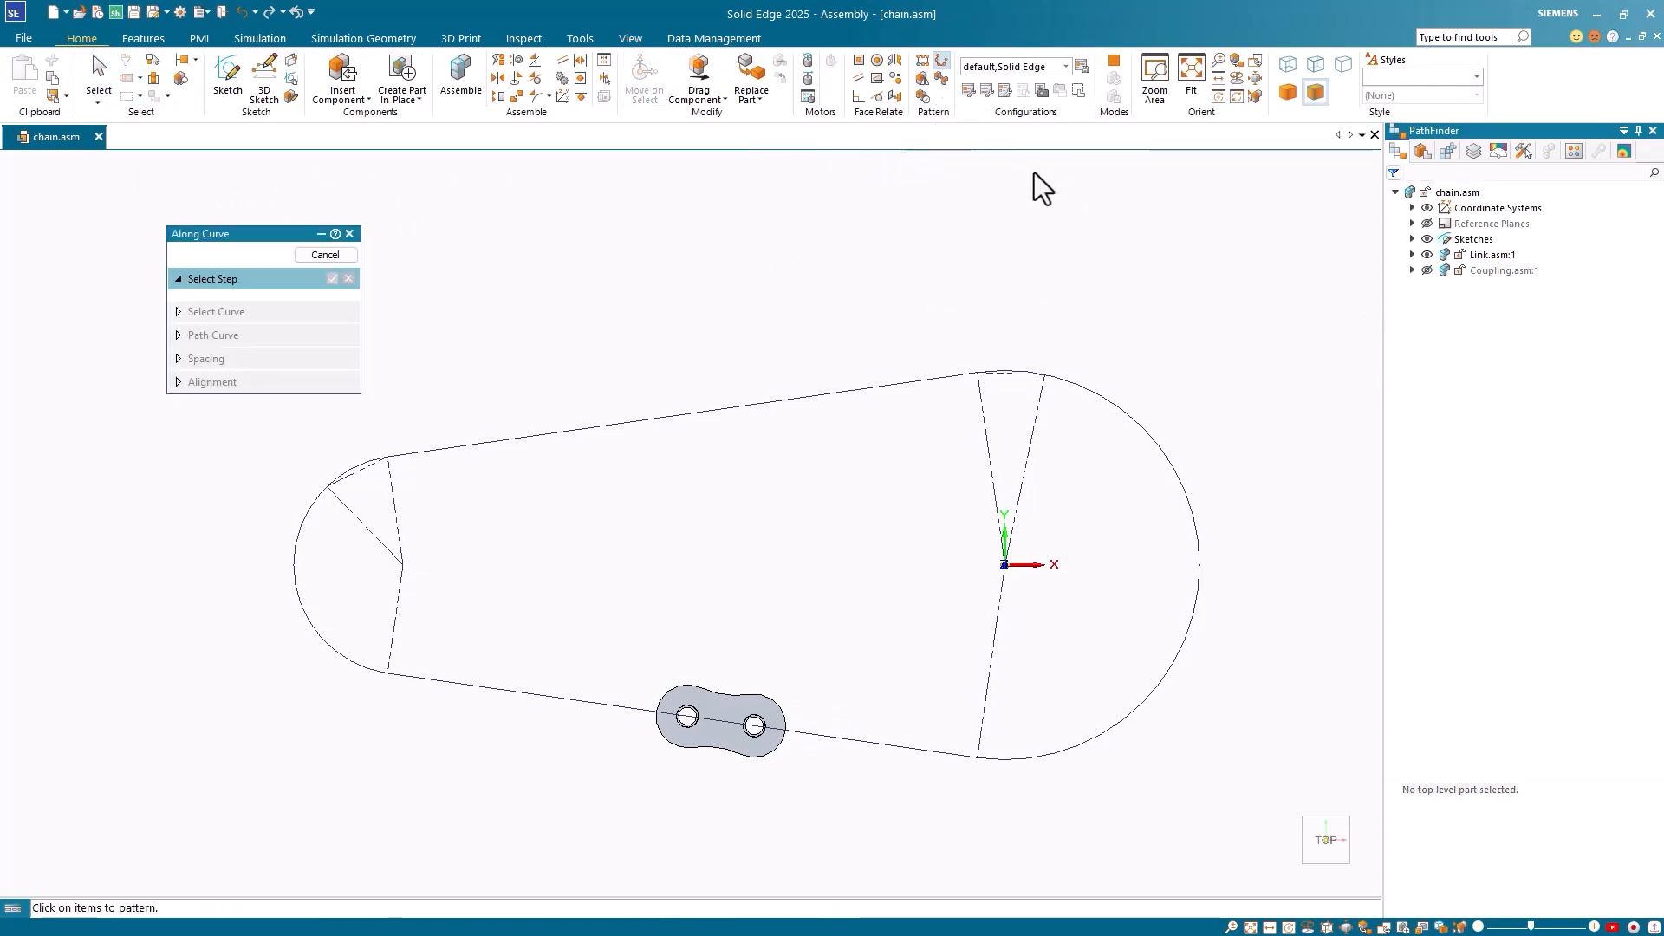
{"action": "left_click", "coordinate": [712, 736]}
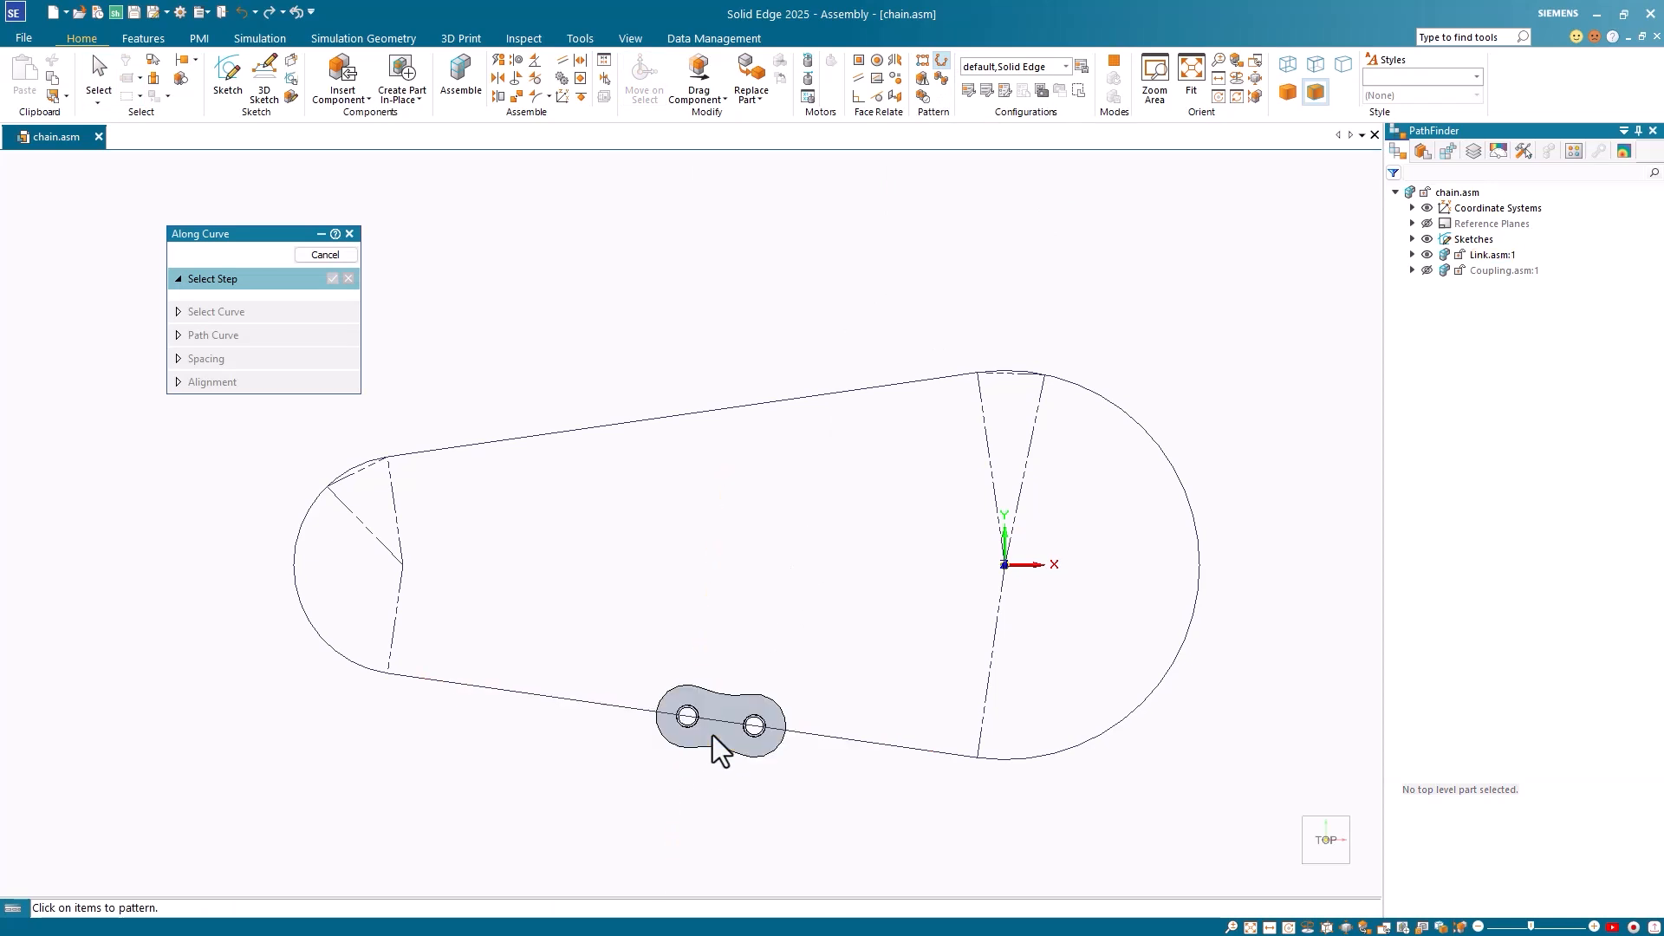
{"action": "left_click", "coordinate": [333, 279]}
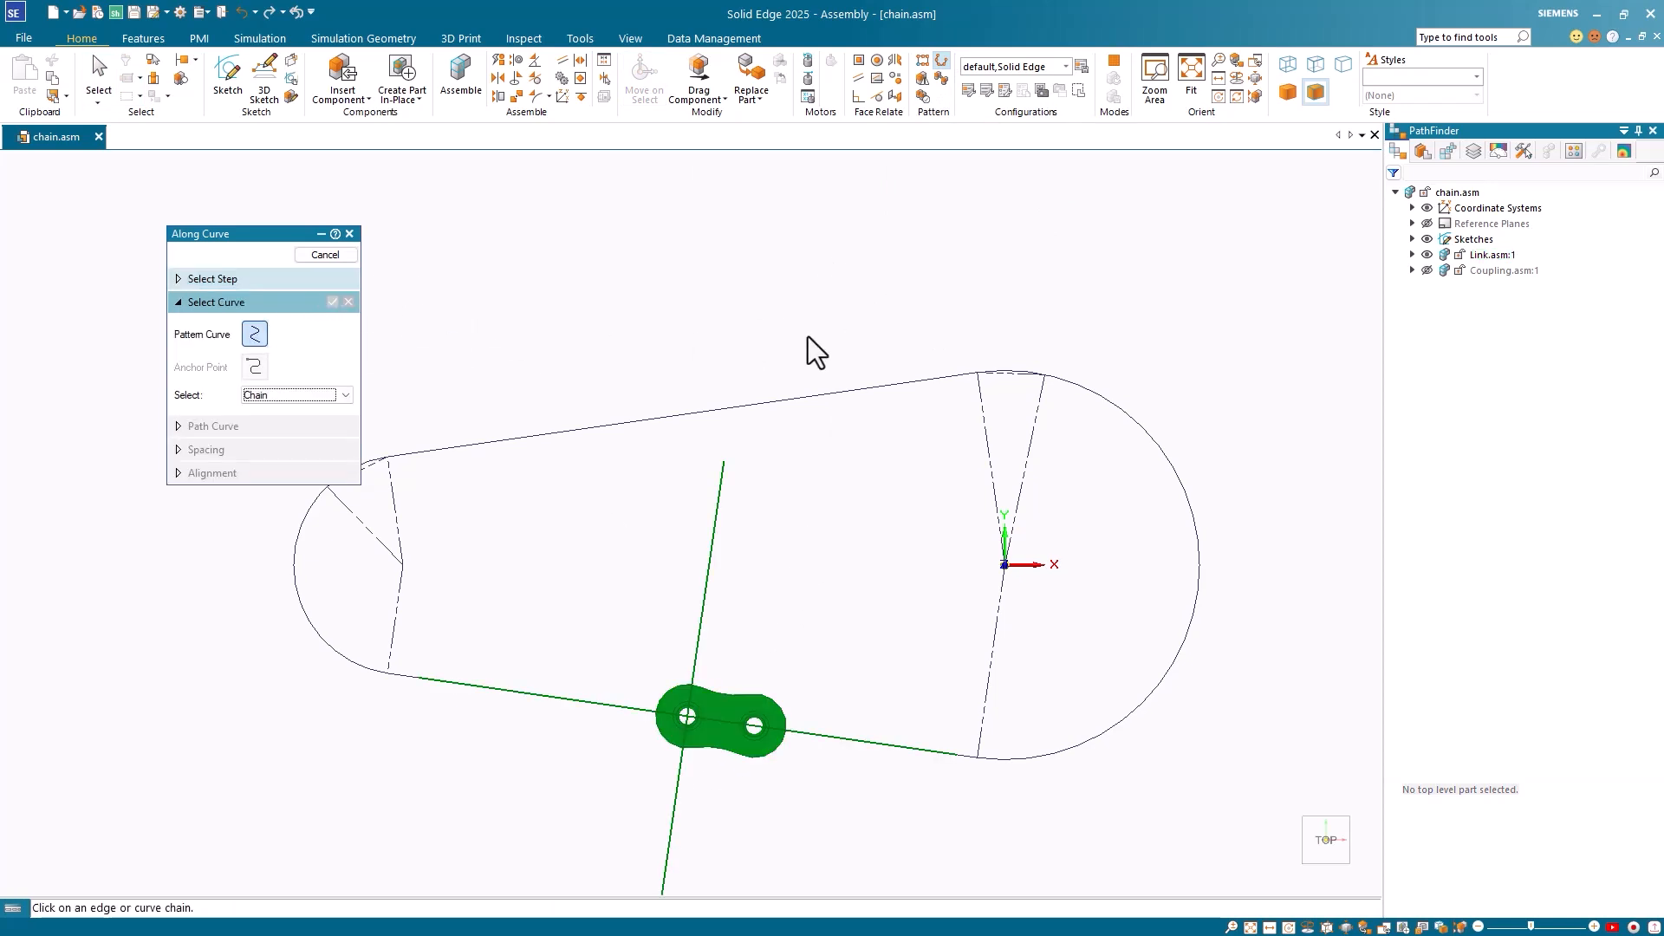
{"action": "left_click", "coordinate": [874, 387]}
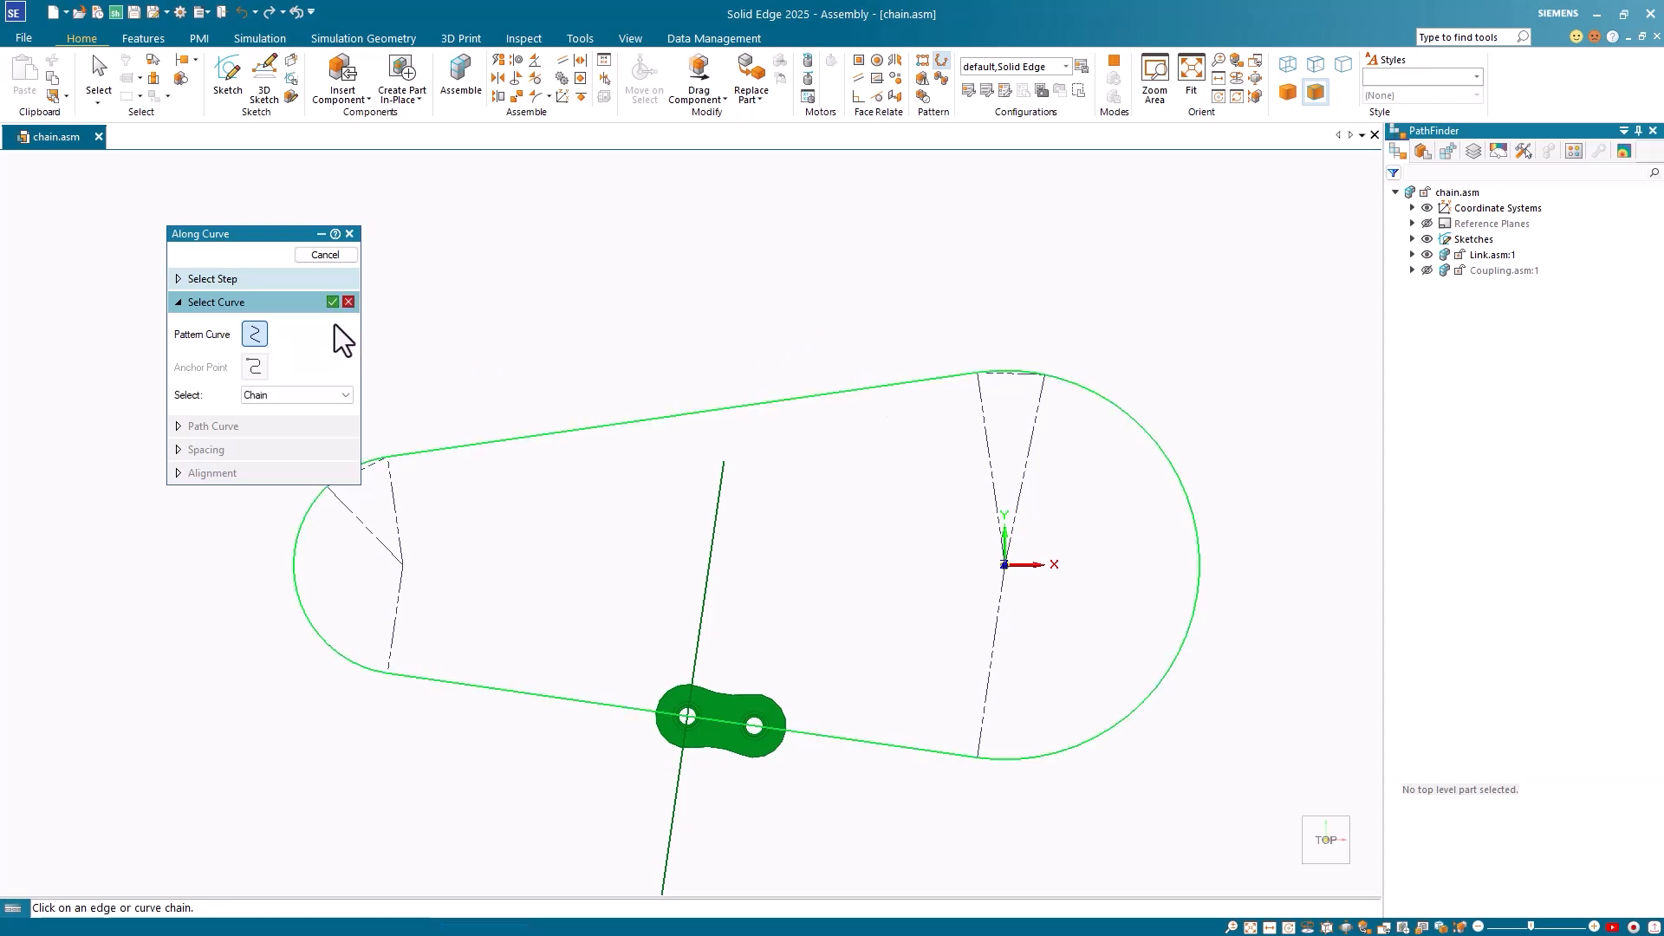
{"action": "left_click", "coordinate": [332, 302]}
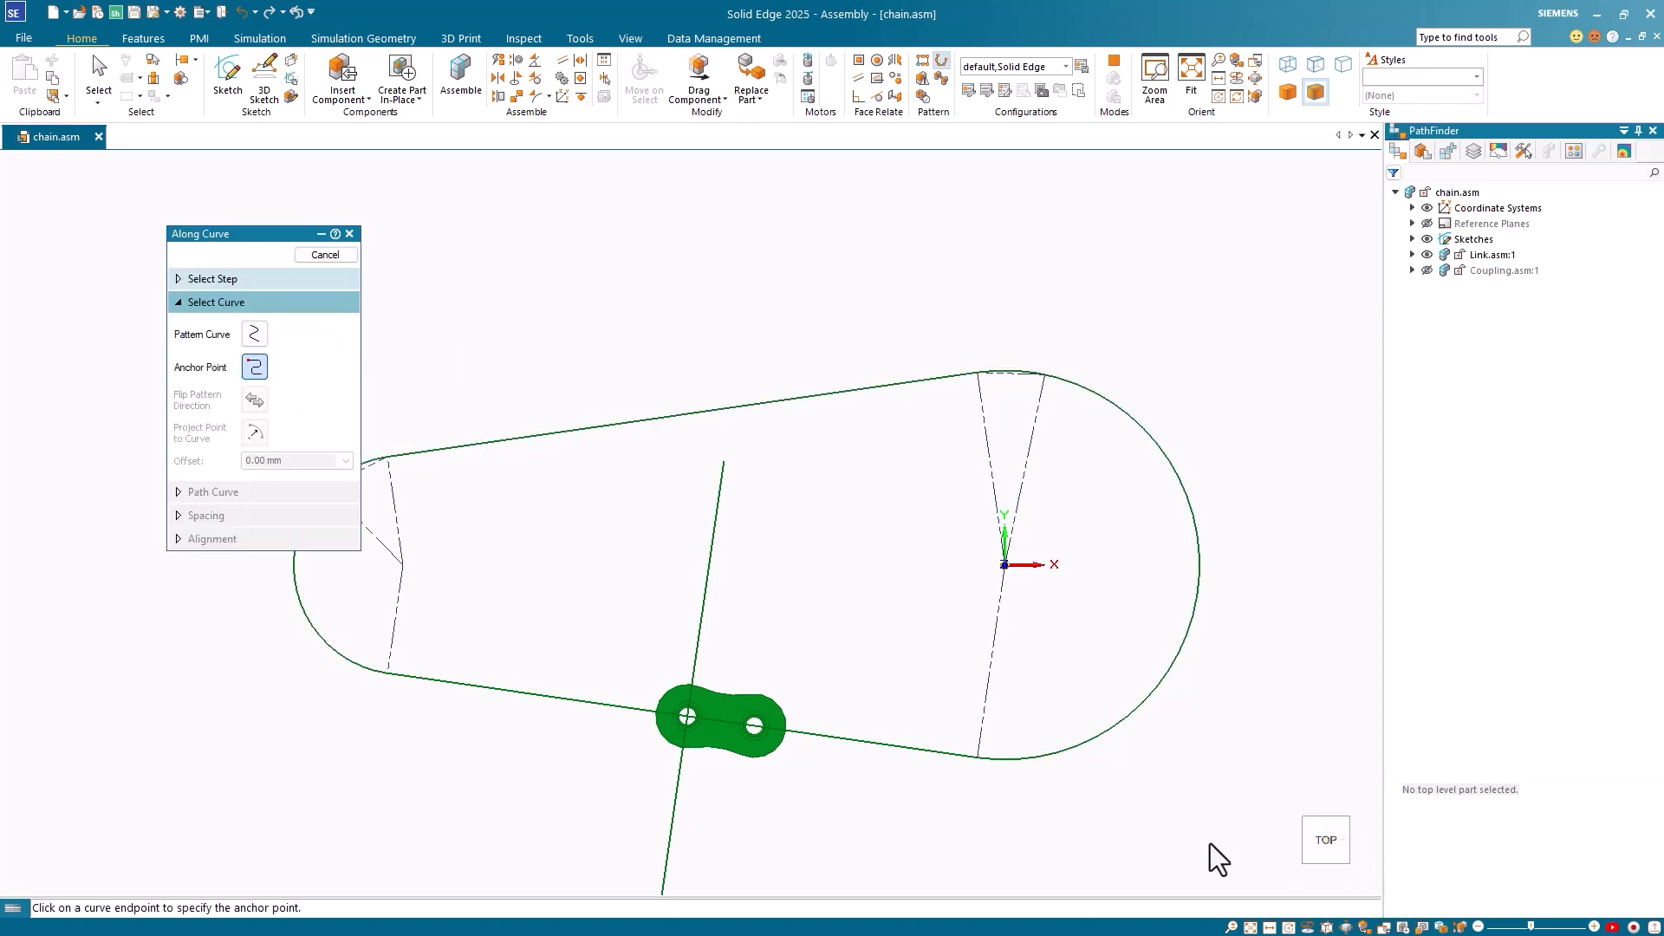
- Anchor the pattern where the lower line meets the large arc, and project its start point from the link's roller centre nearest that arc
{"action": "left_click", "coordinate": [977, 758]}
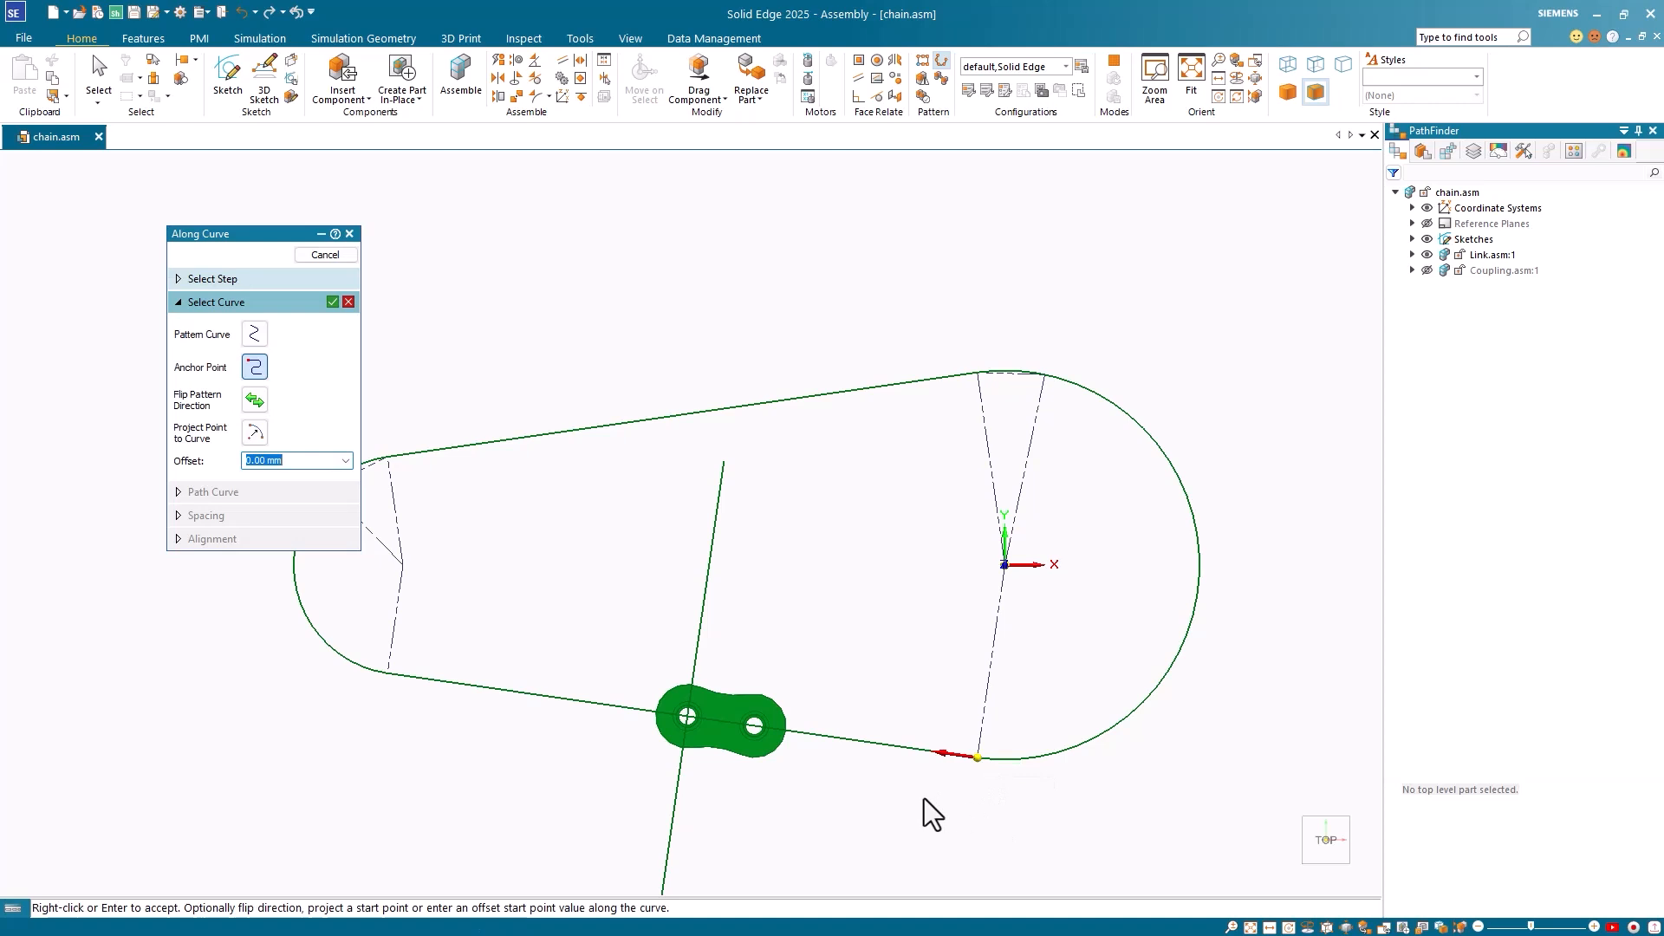
{"action": "left_click", "coordinate": [256, 431]}
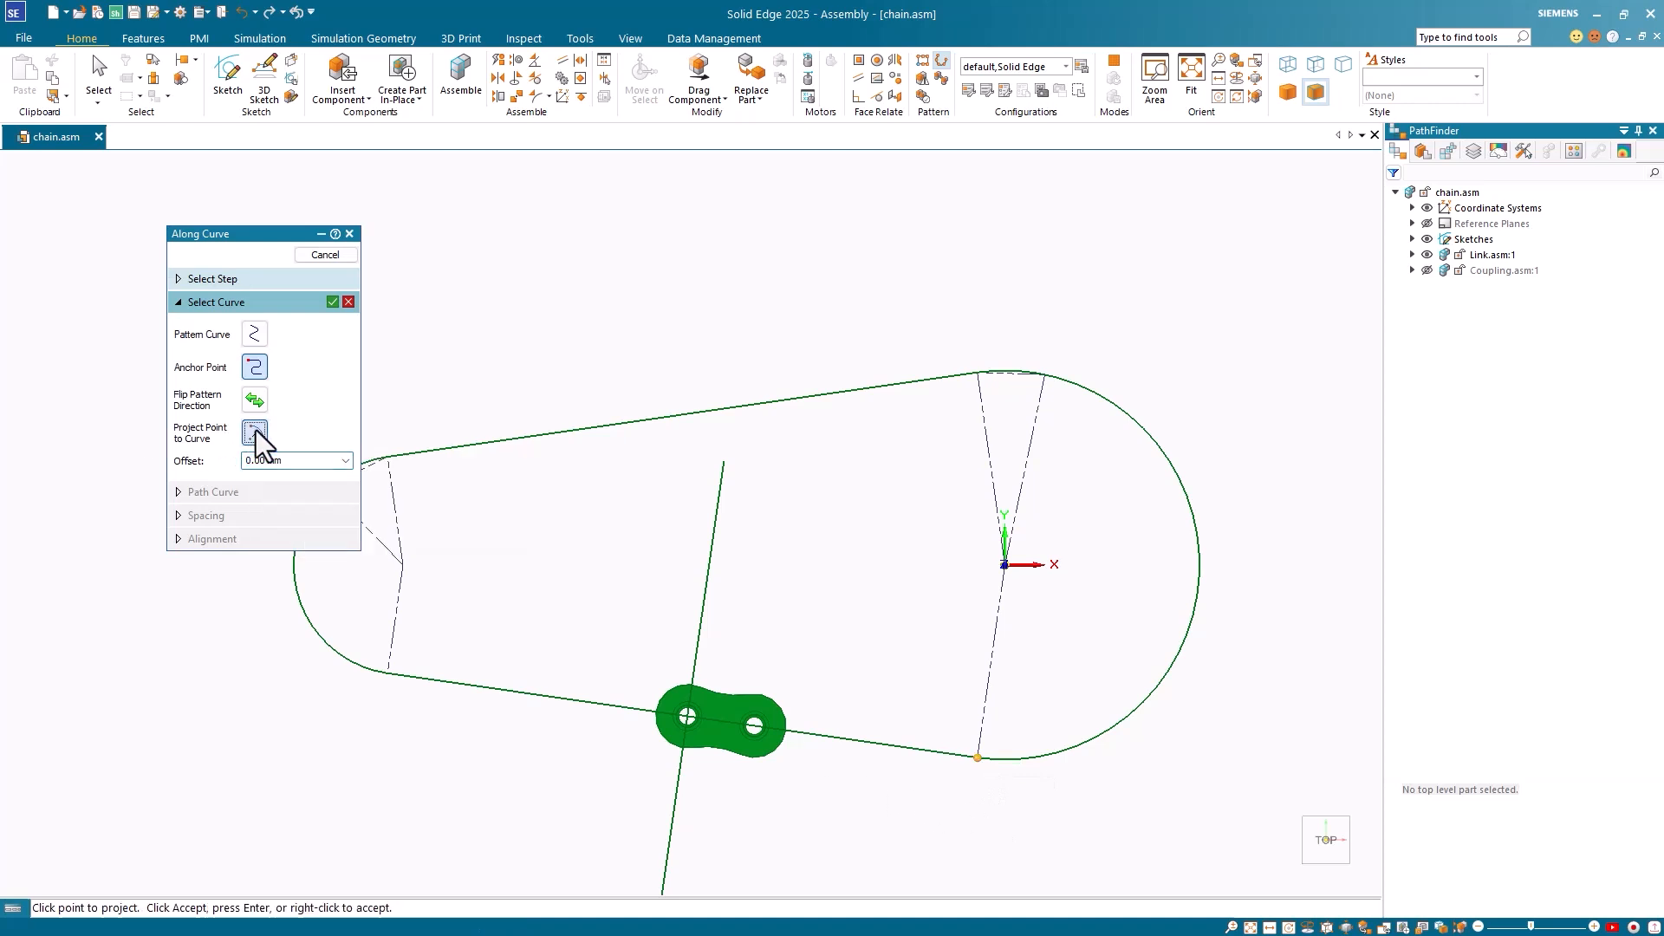
{"action": "left_click", "coordinate": [756, 734]}
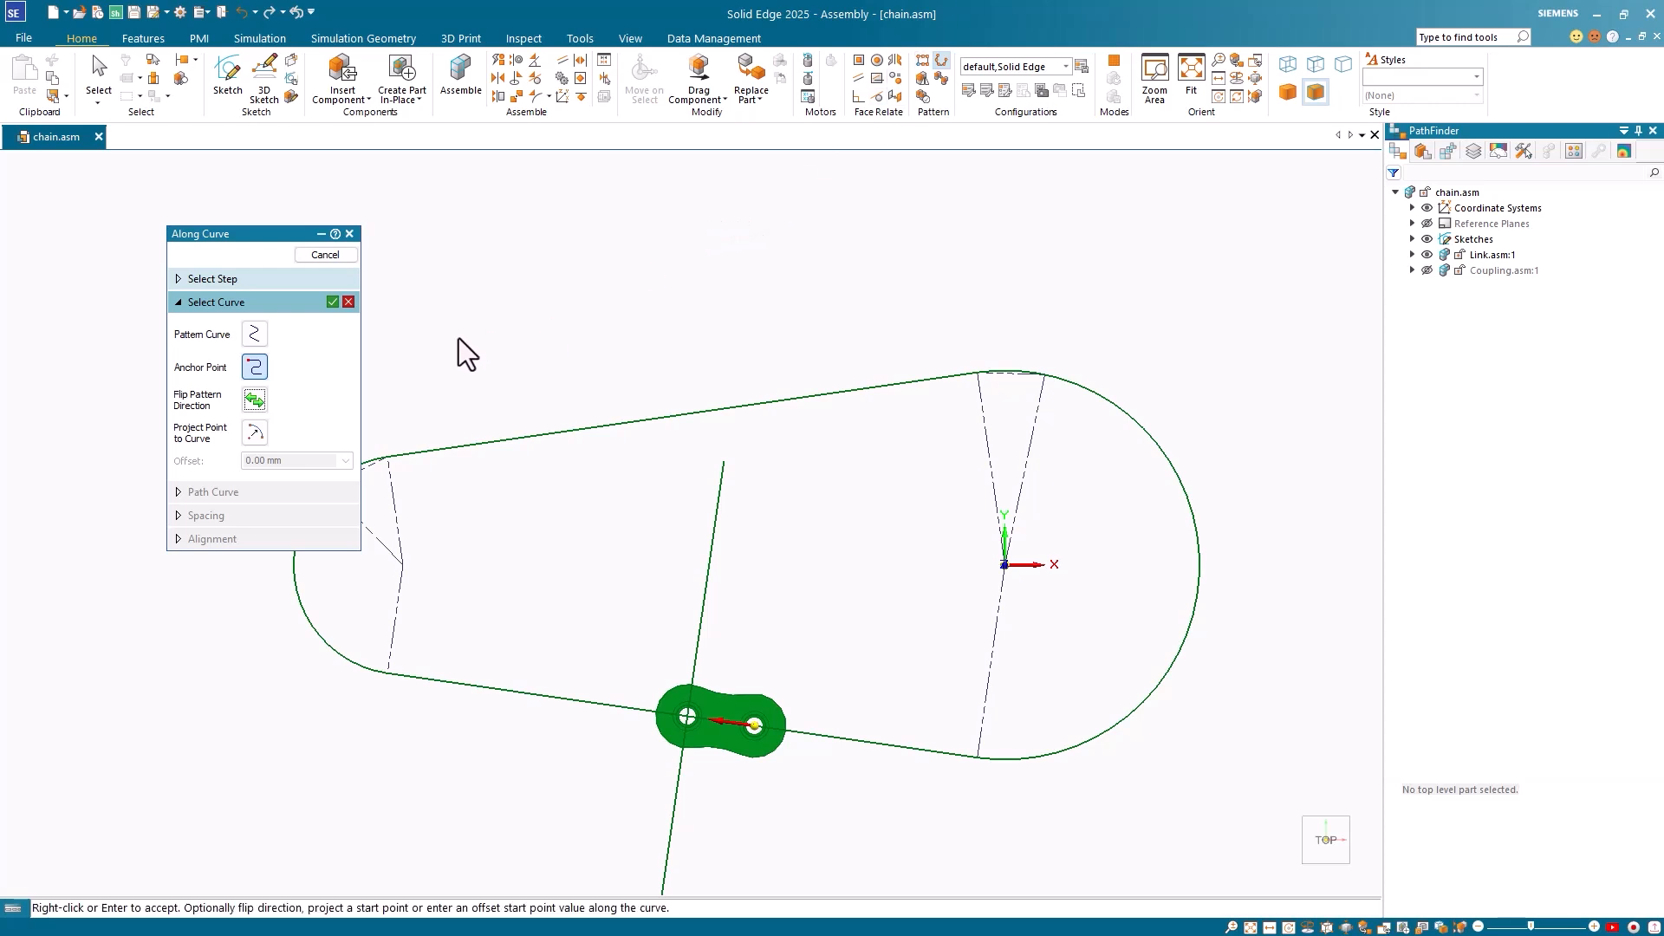
{"action": "left_click", "coordinate": [332, 302]}
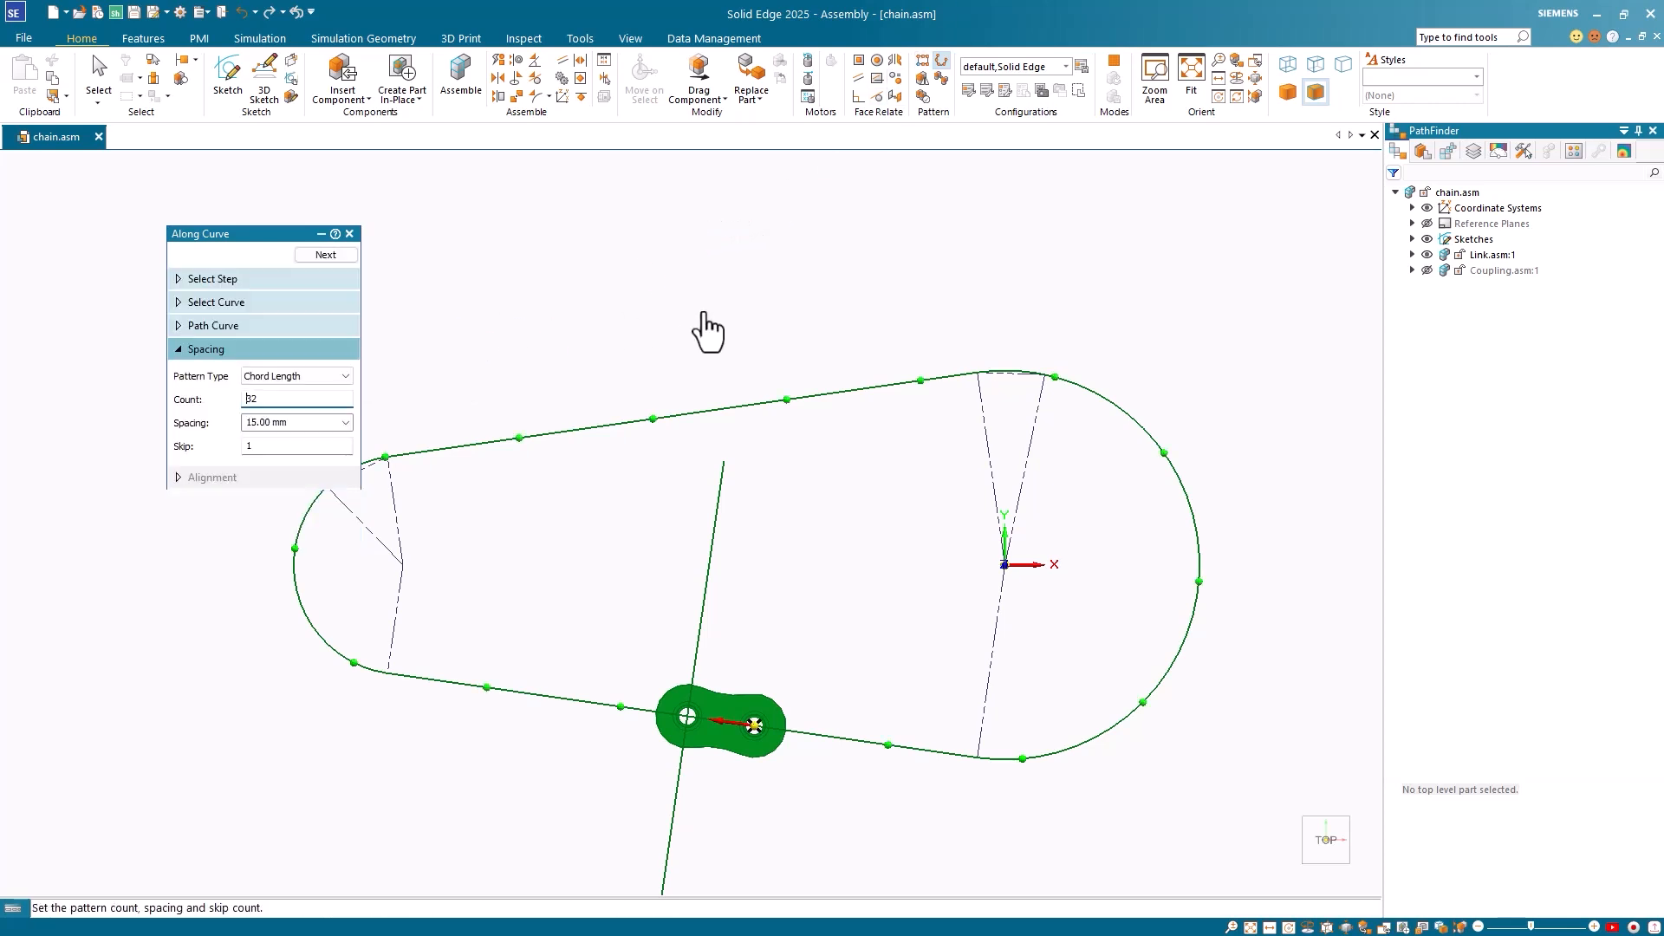
- Set the pattern type to Chord Length with a count of 32, 15 mm spacing and a skip of 1
{"action": "left_click", "coordinate": [325, 378]}
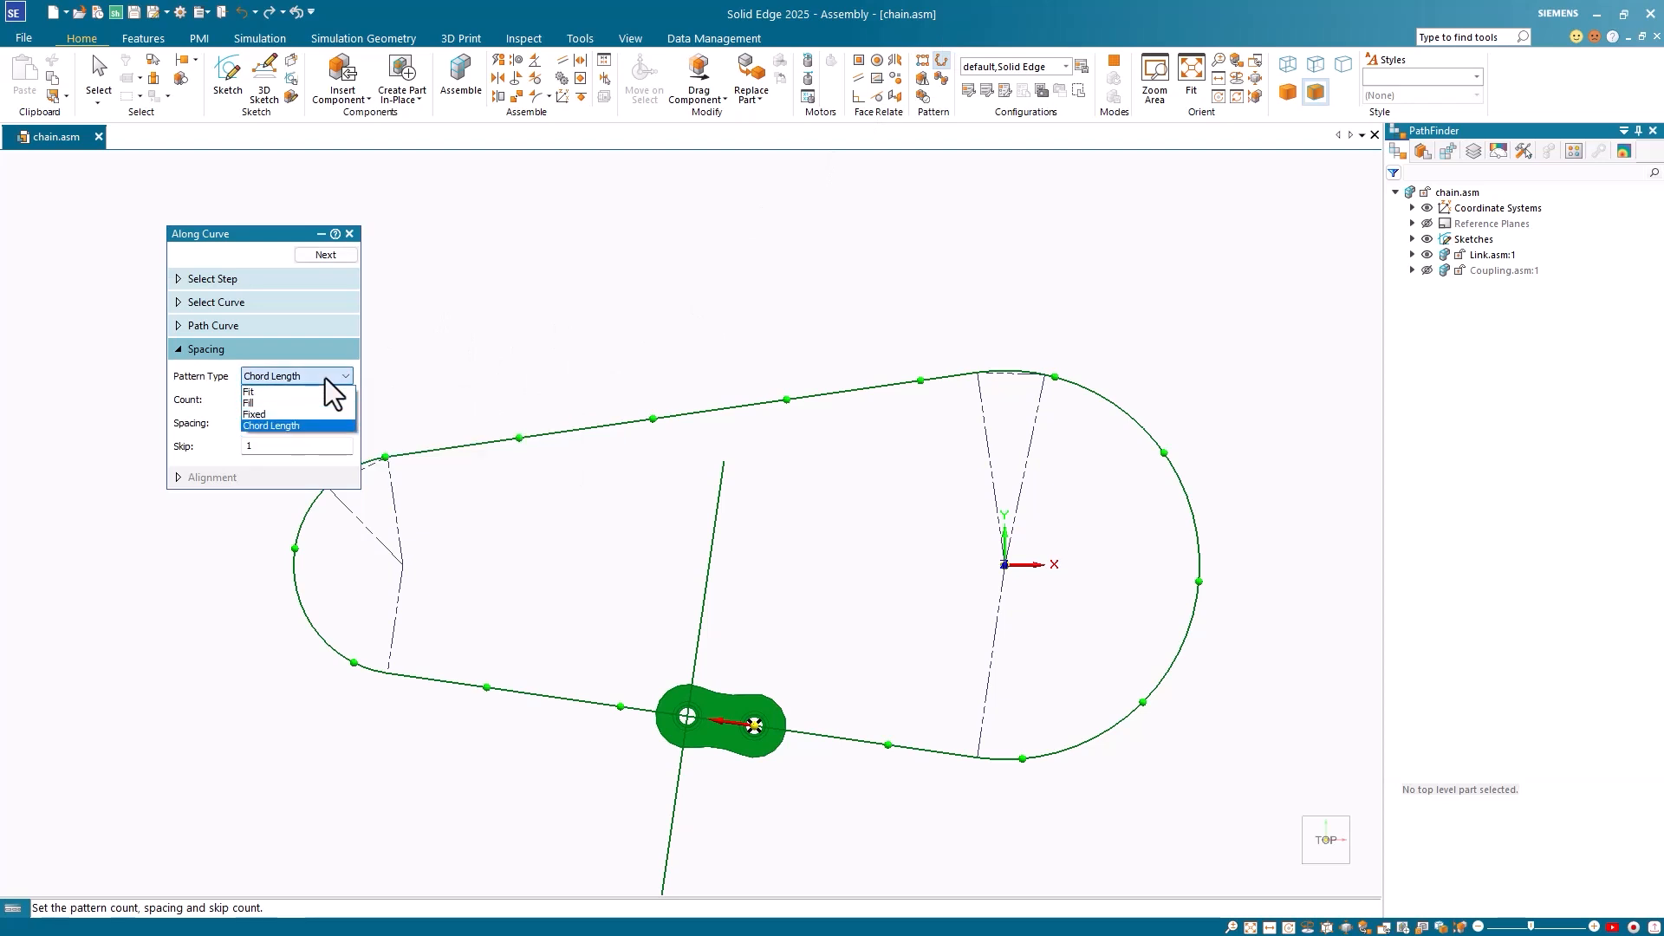
{"action": "left_click", "coordinate": [324, 424]}
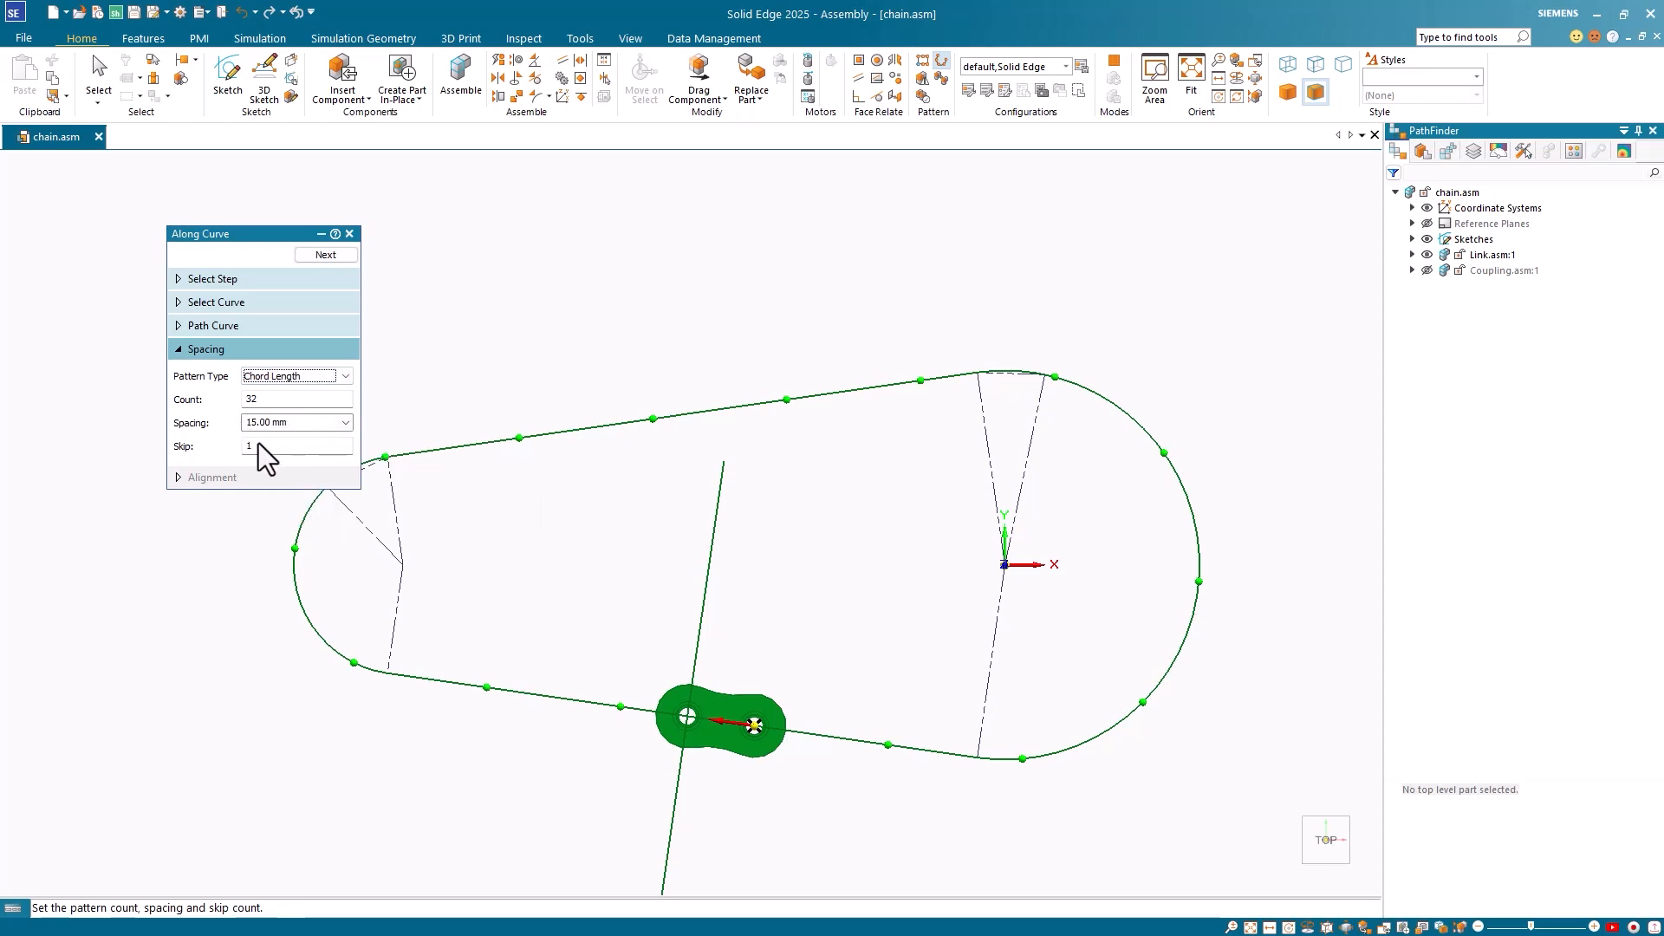
{"action": "left_click", "coordinate": [330, 254]}
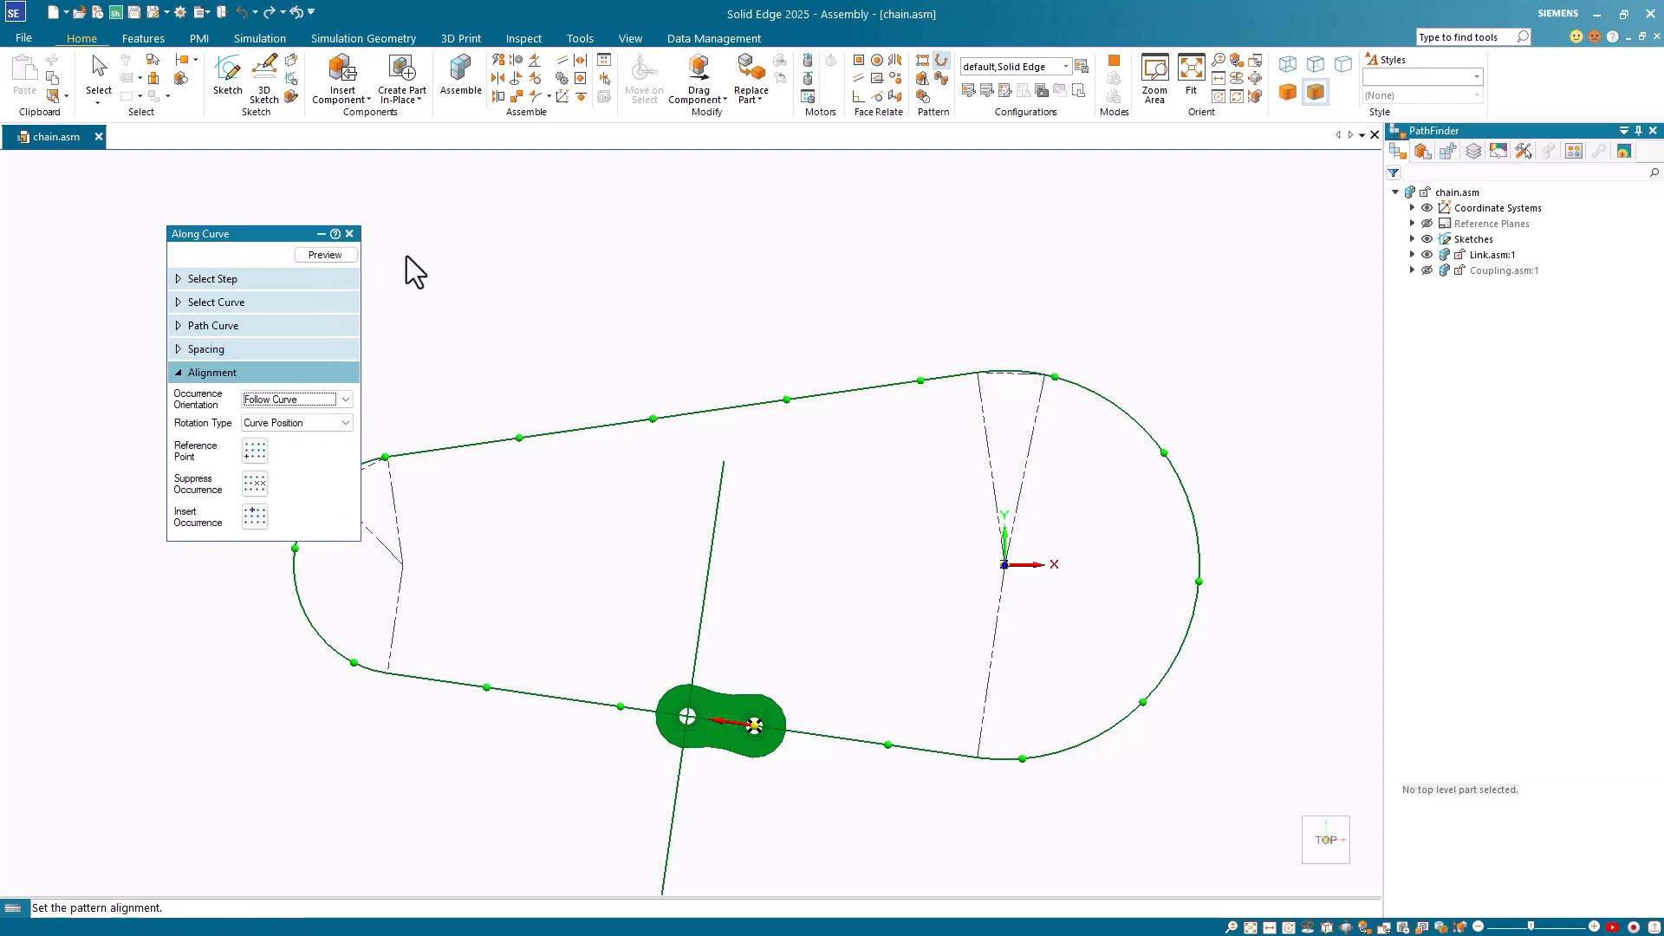
- Set the link pattern's occurrence orientation to Follow Curve Chord, preview it and finish the pattern
{"action": "left_click", "coordinate": [345, 399]}
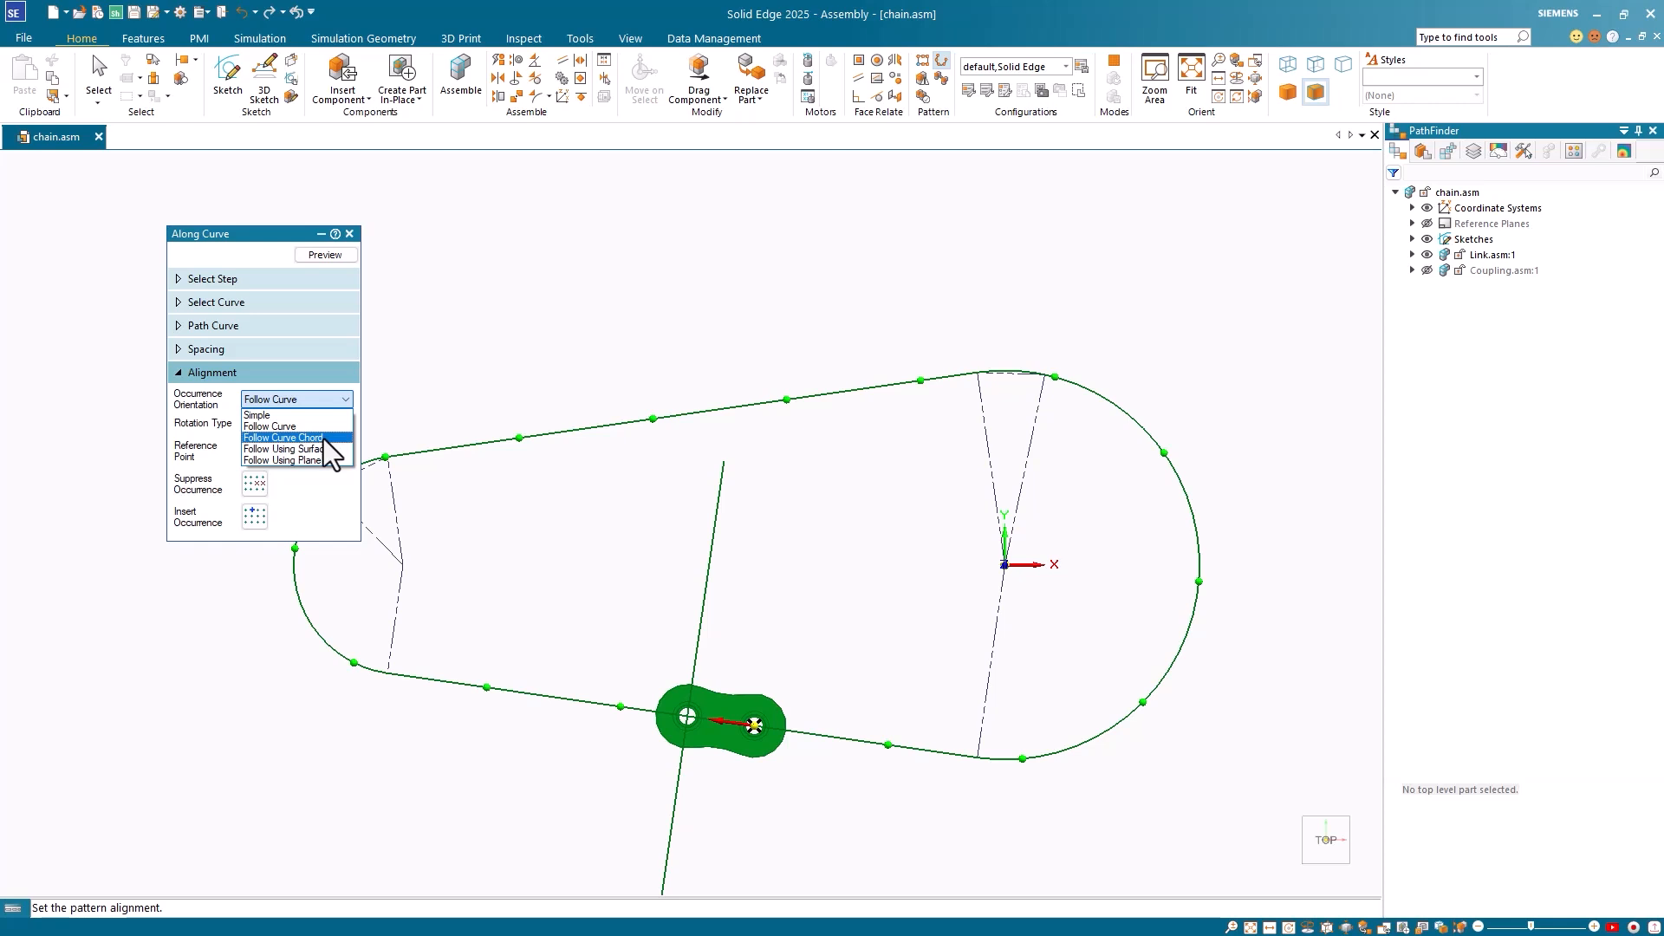
{"action": "left_click", "coordinate": [324, 438]}
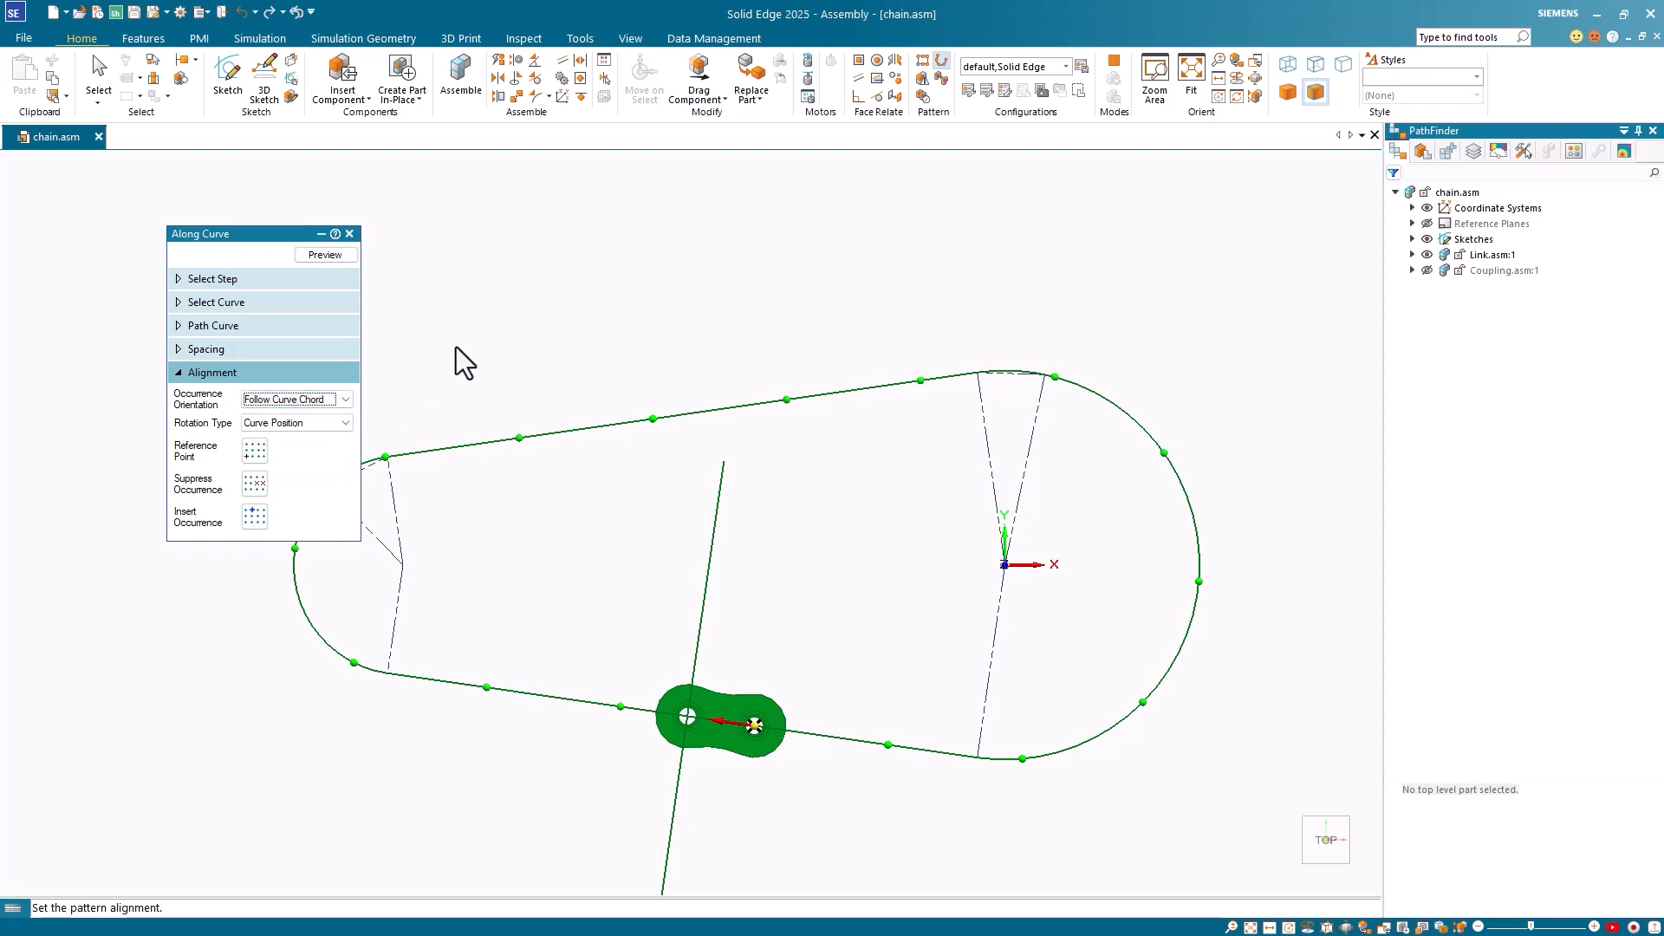
{"action": "left_click", "coordinate": [336, 255]}
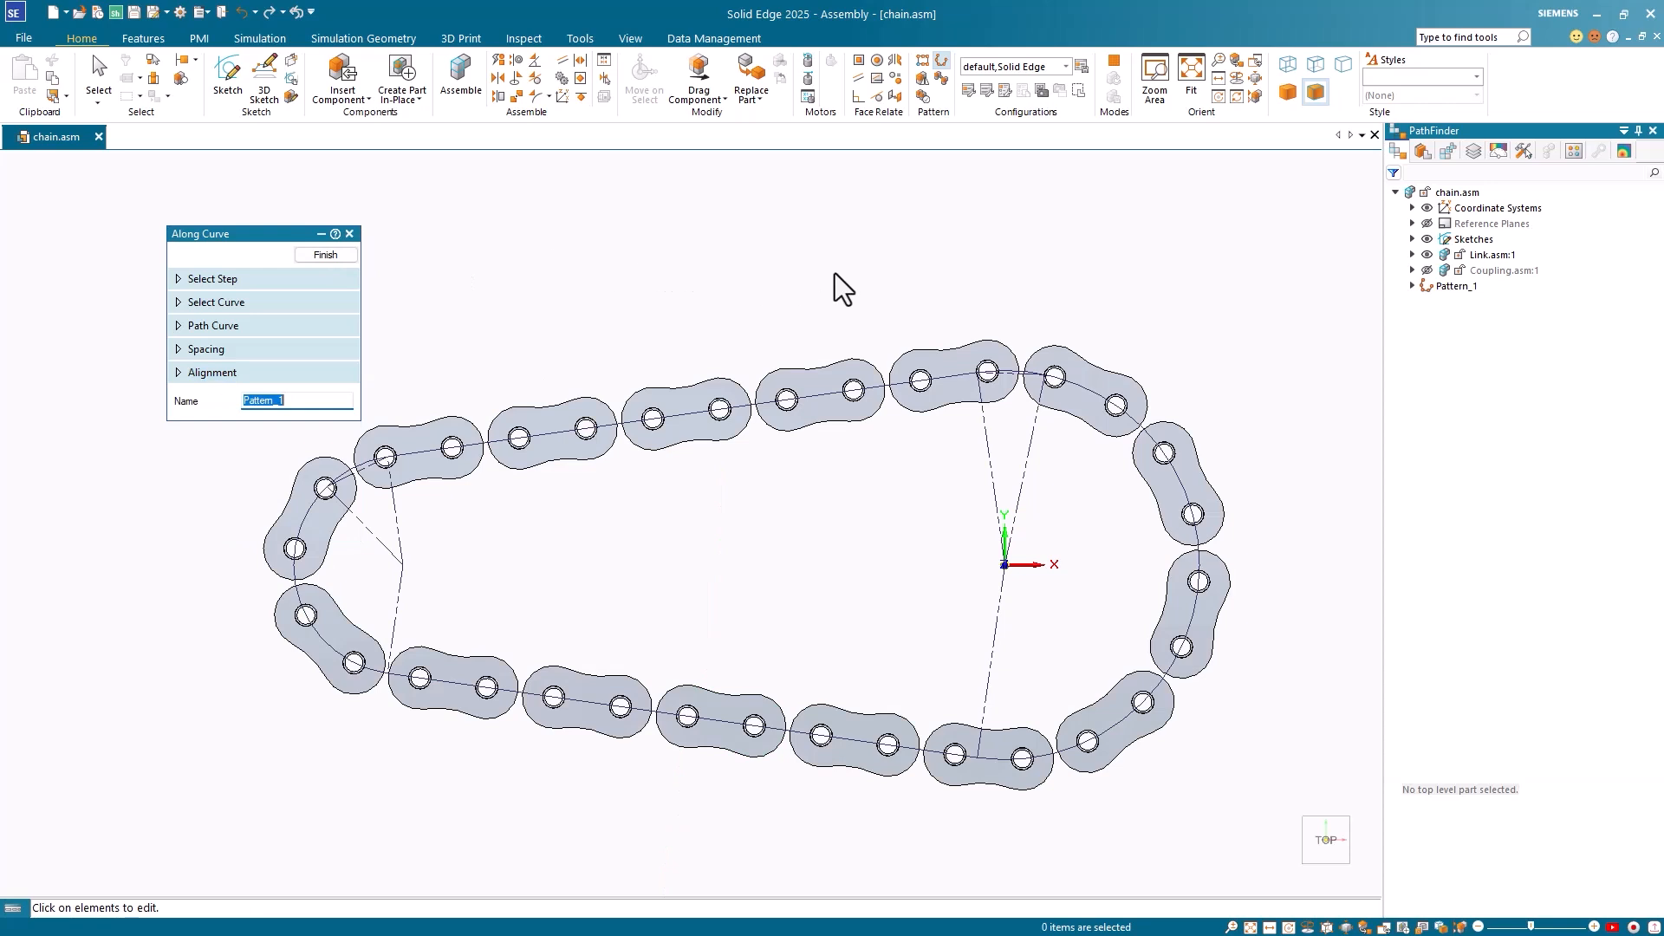
{"action": "left_click", "coordinate": [322, 253]}
- Show all coordinate systems across the assembly's components, and hide them all again
{"action": "right_click", "coordinate": [1133, 234]}
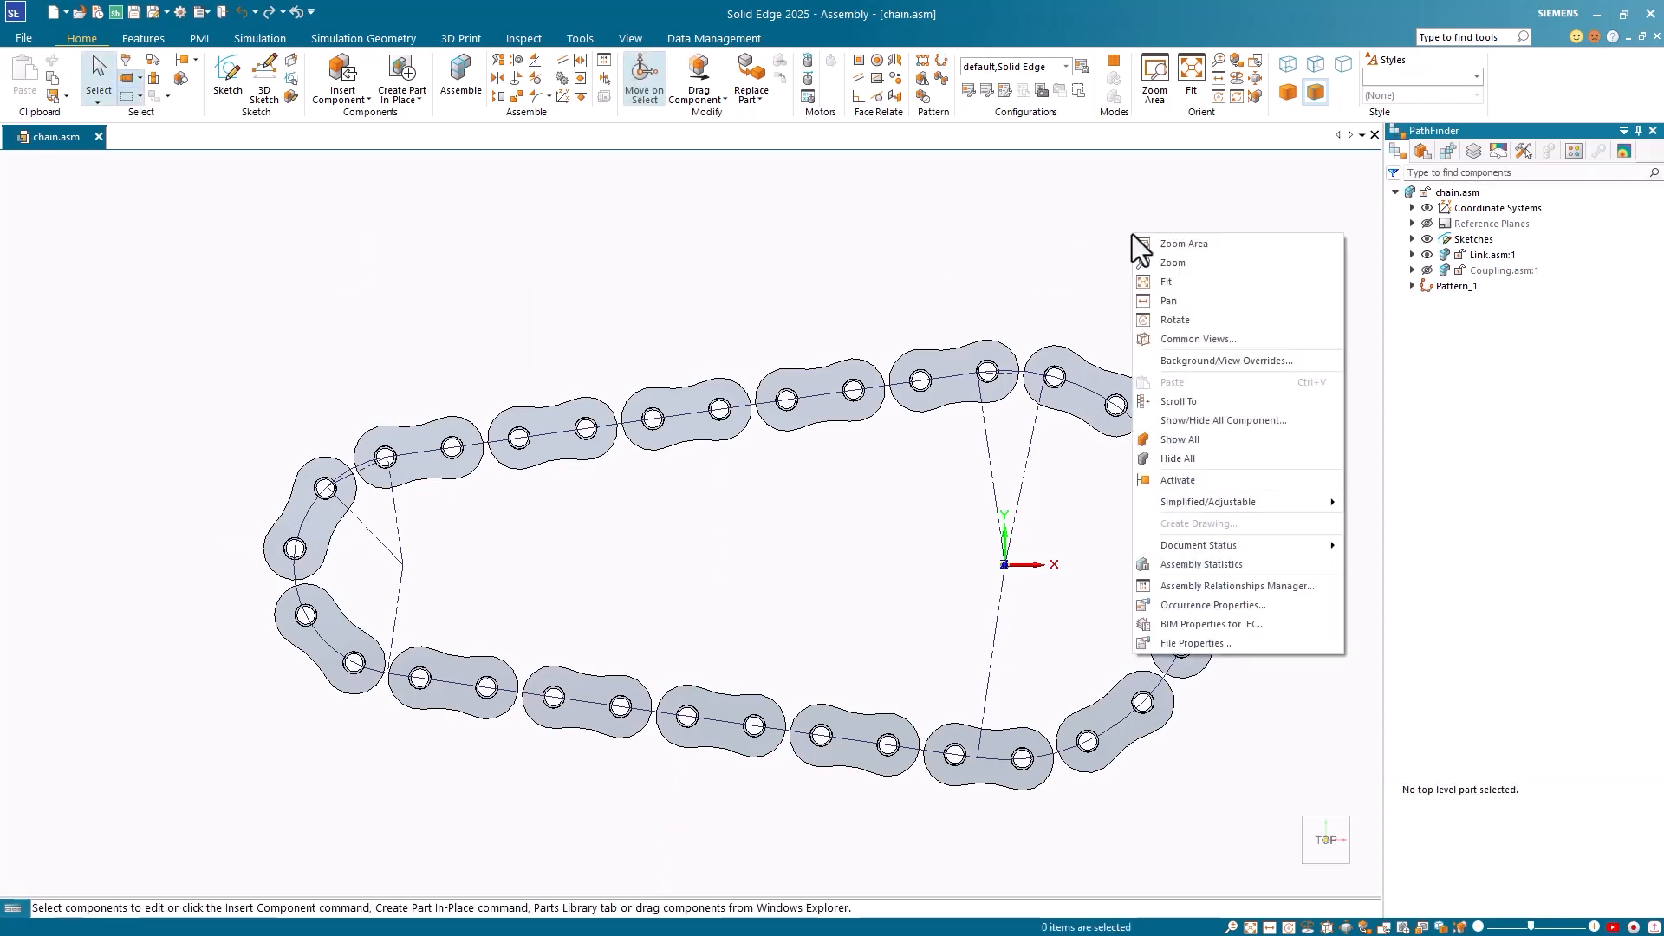
{"action": "left_click", "coordinate": [1229, 419]}
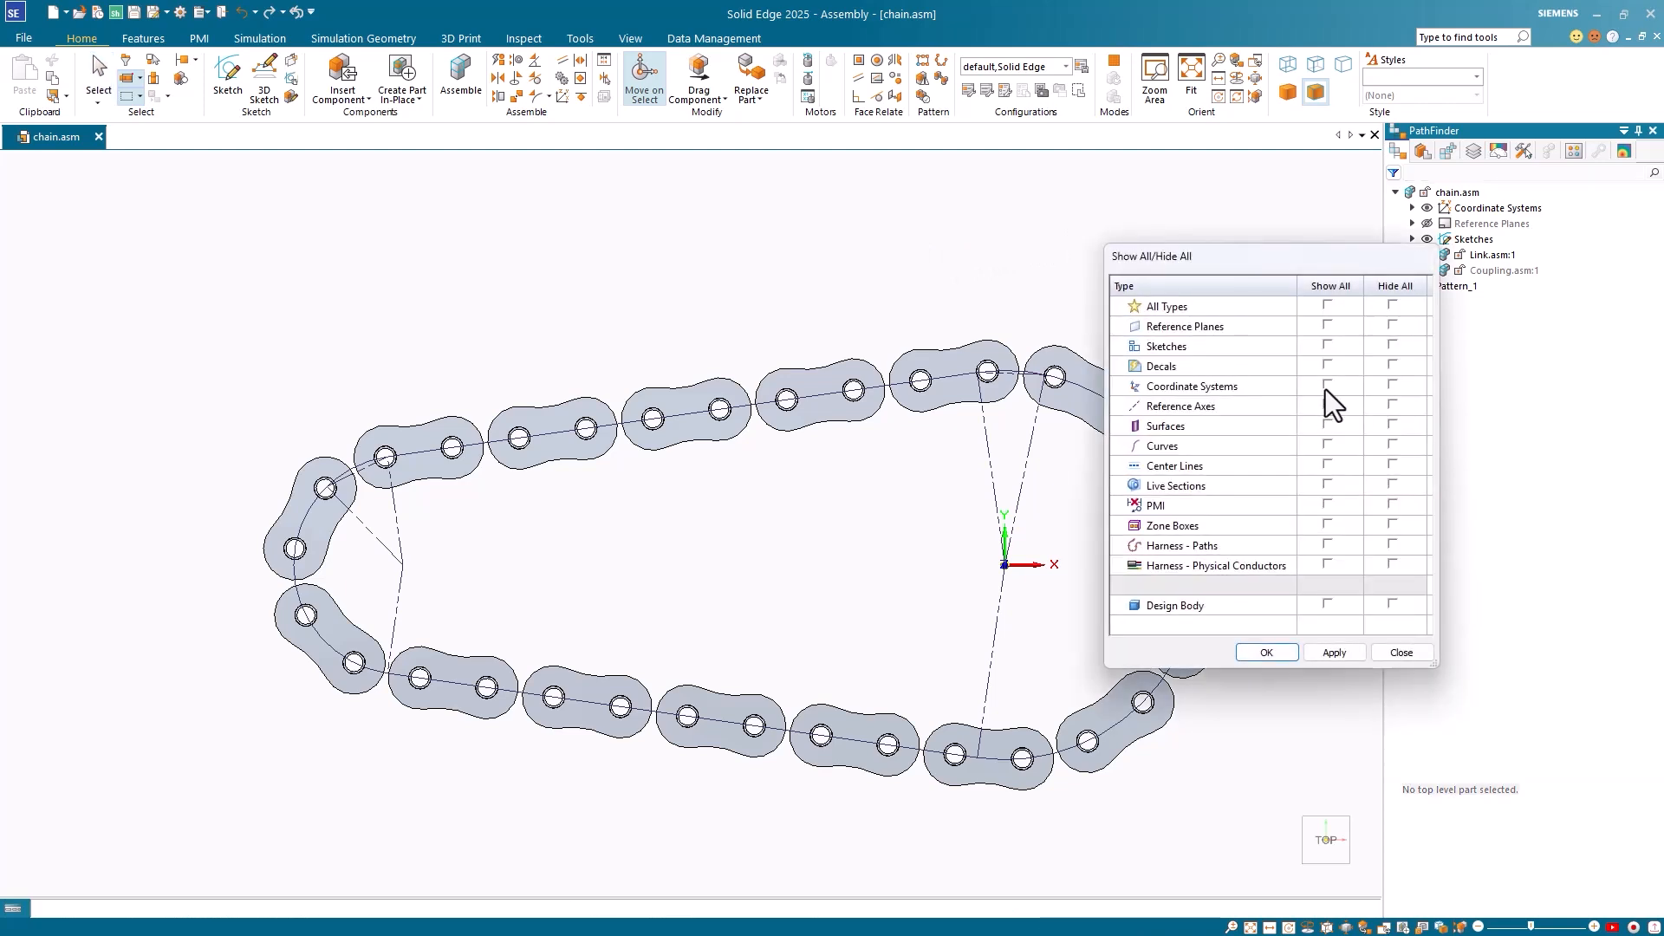
{"action": "left_click", "coordinate": [1335, 653]}
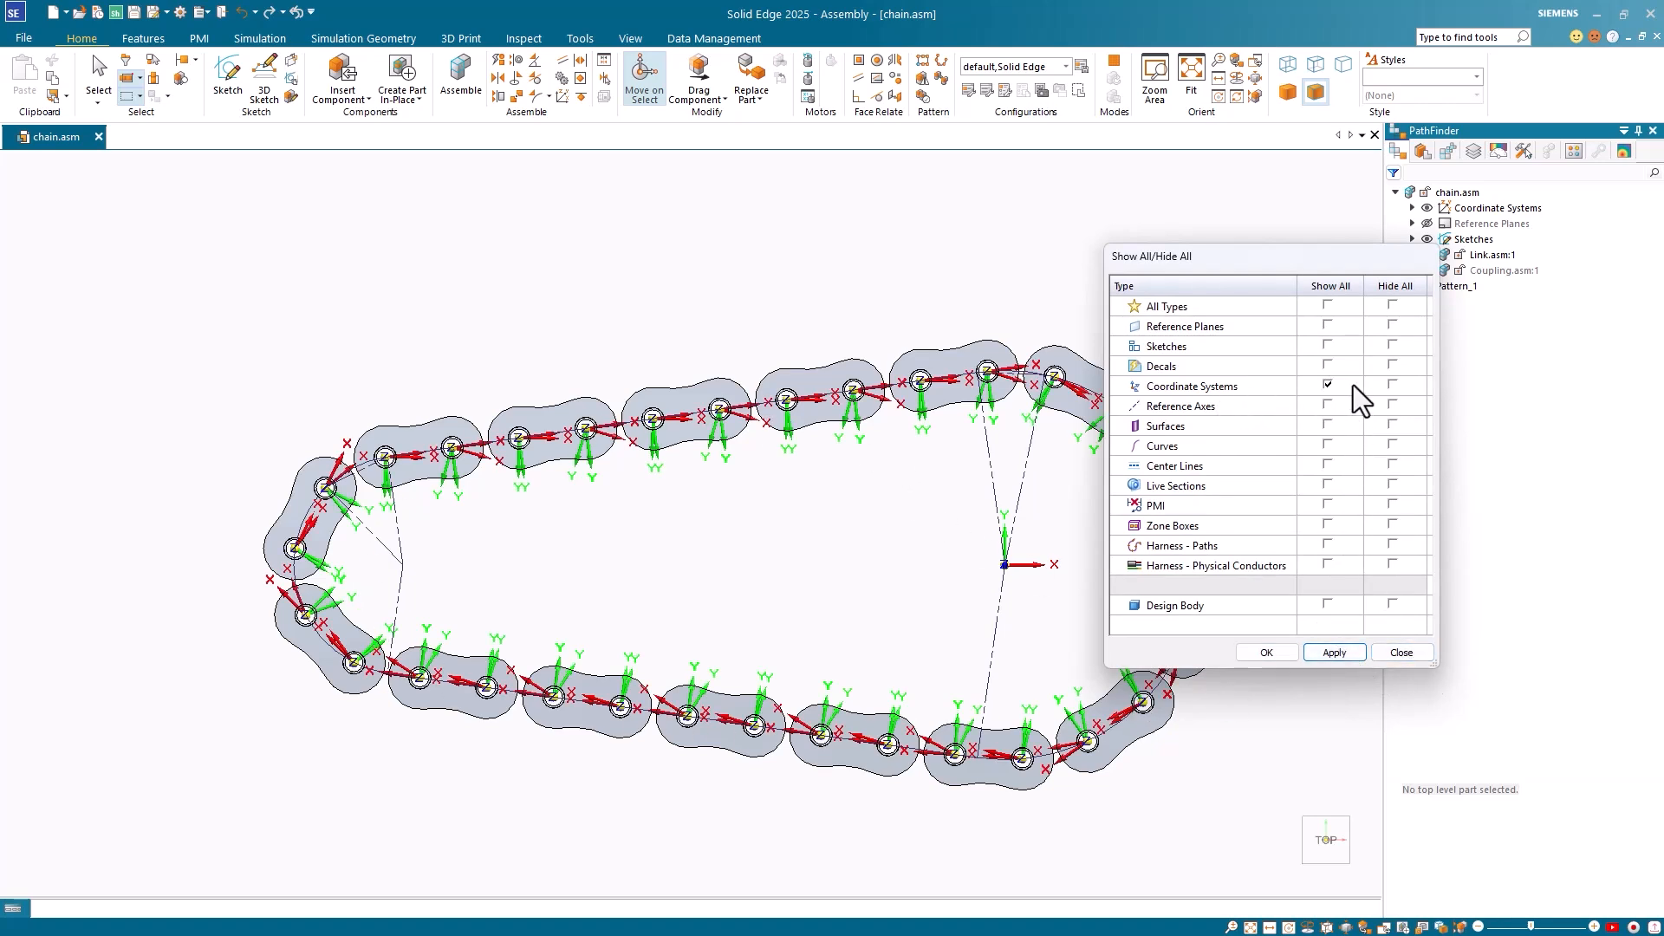
{"action": "left_click", "coordinate": [1392, 384]}
{"action": "left_click", "coordinate": [1281, 652]}
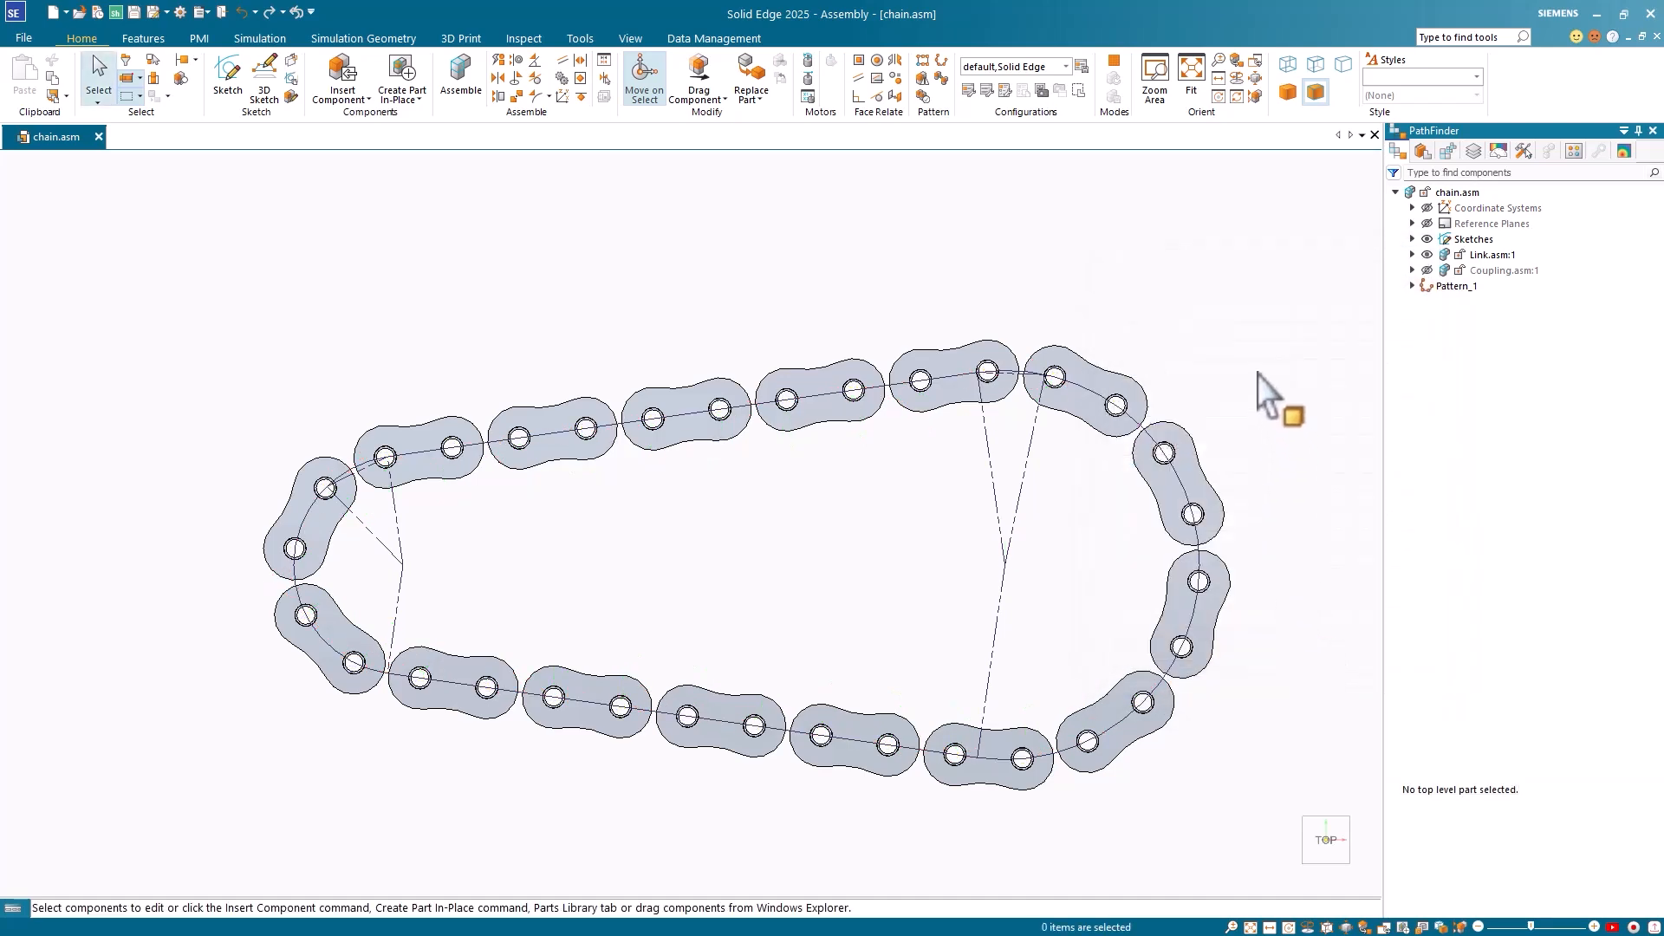
- Show Coupling.asm:1, and hide Link.asm:1 together with all occurrences of Pattern_1
{"action": "left_click", "coordinate": [1430, 269]}
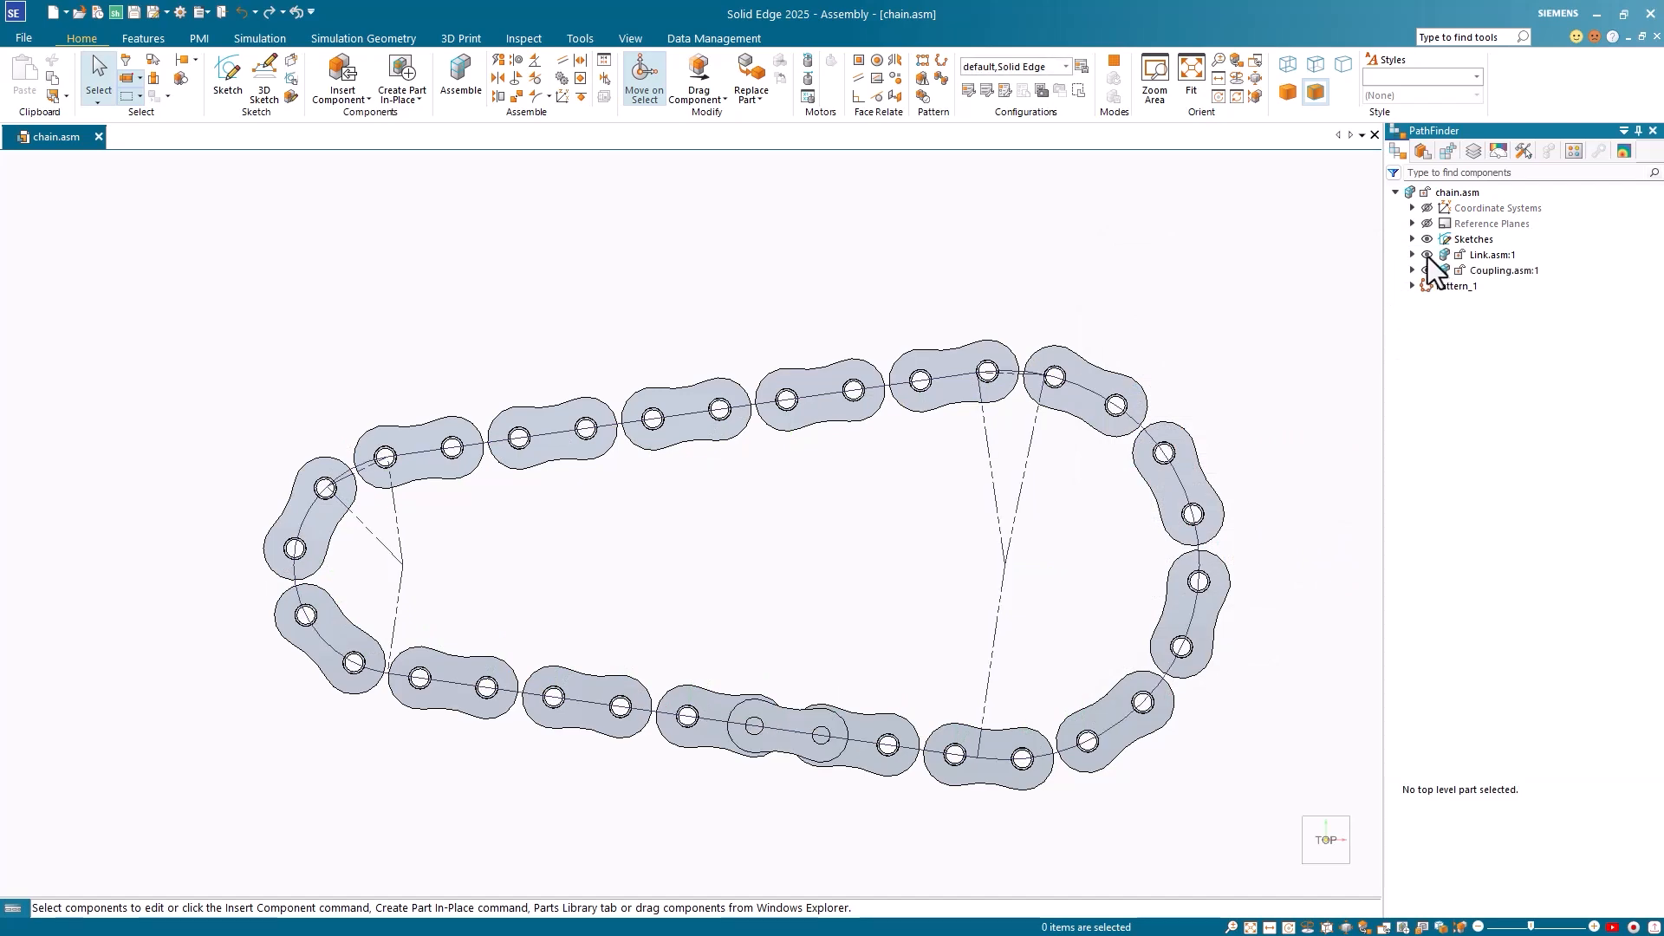
{"action": "left_click", "coordinate": [1428, 255]}
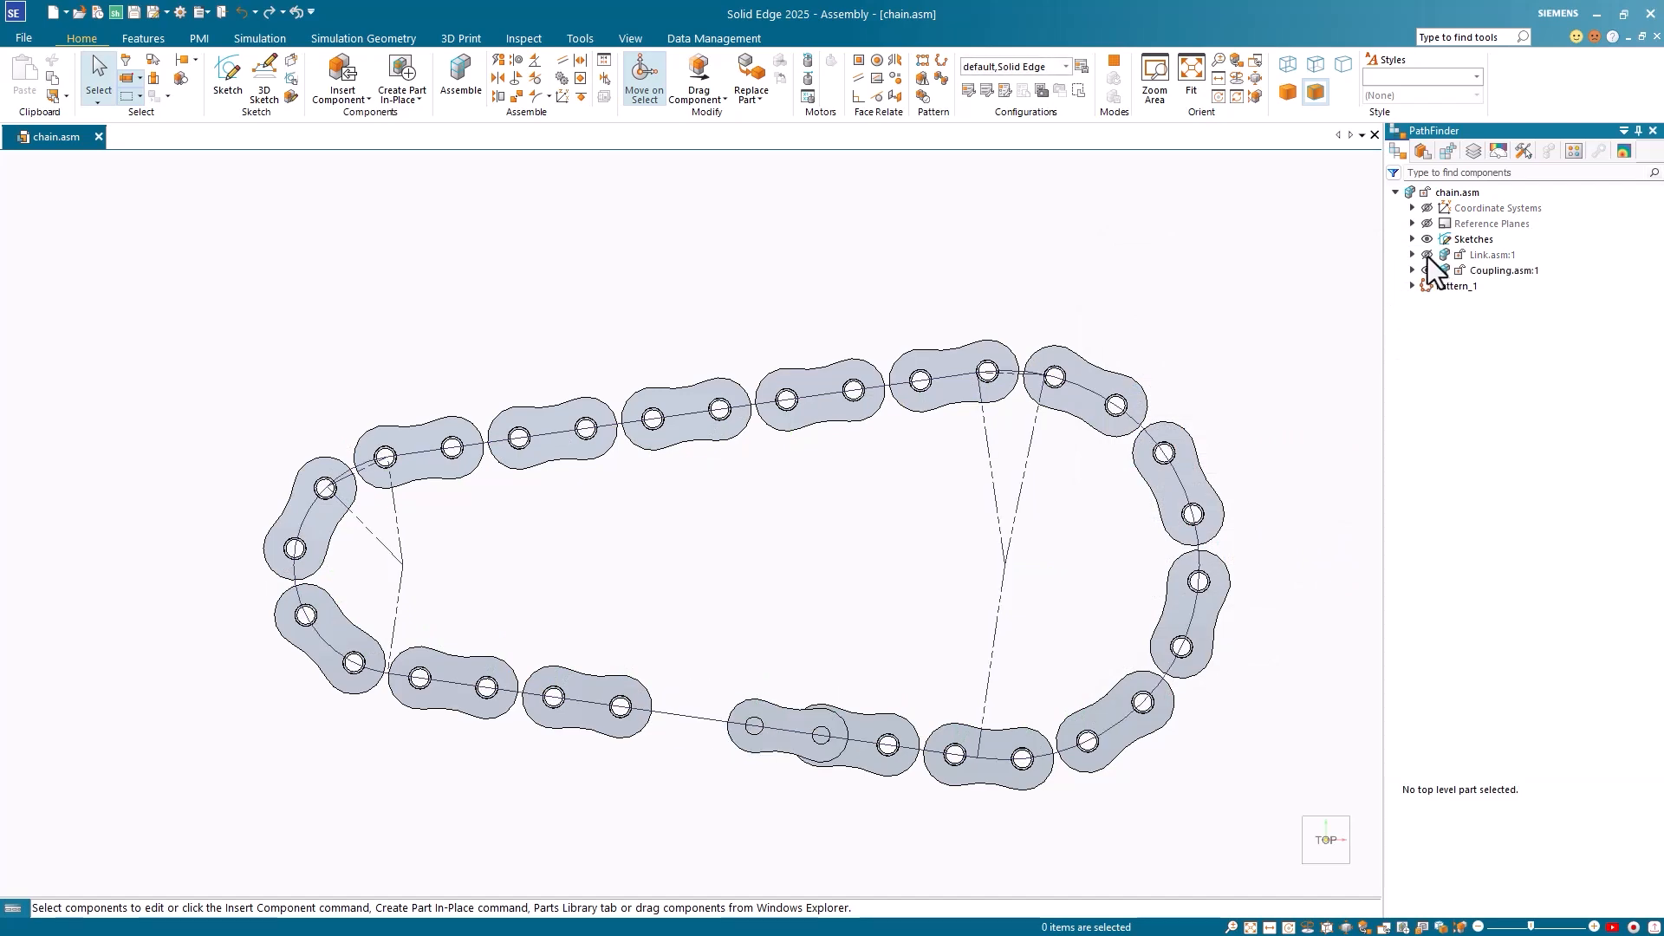
{"action": "left_click", "coordinate": [1447, 284]}
{"action": "right_click", "coordinate": [1447, 285]}
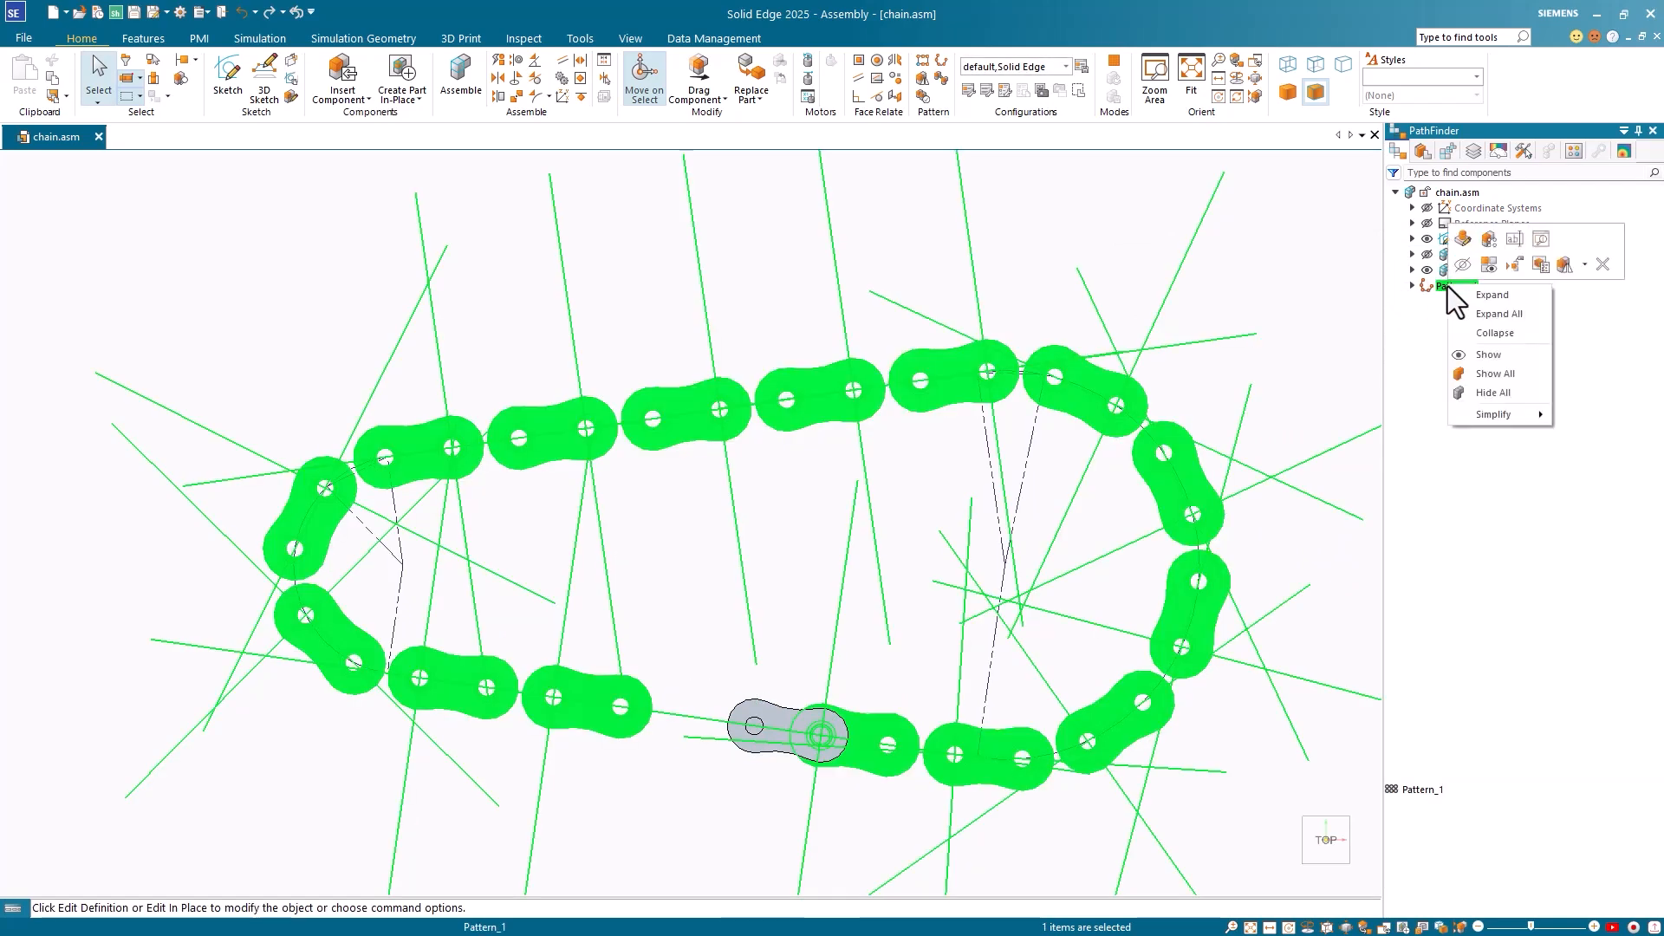
{"action": "left_click", "coordinate": [1506, 395]}
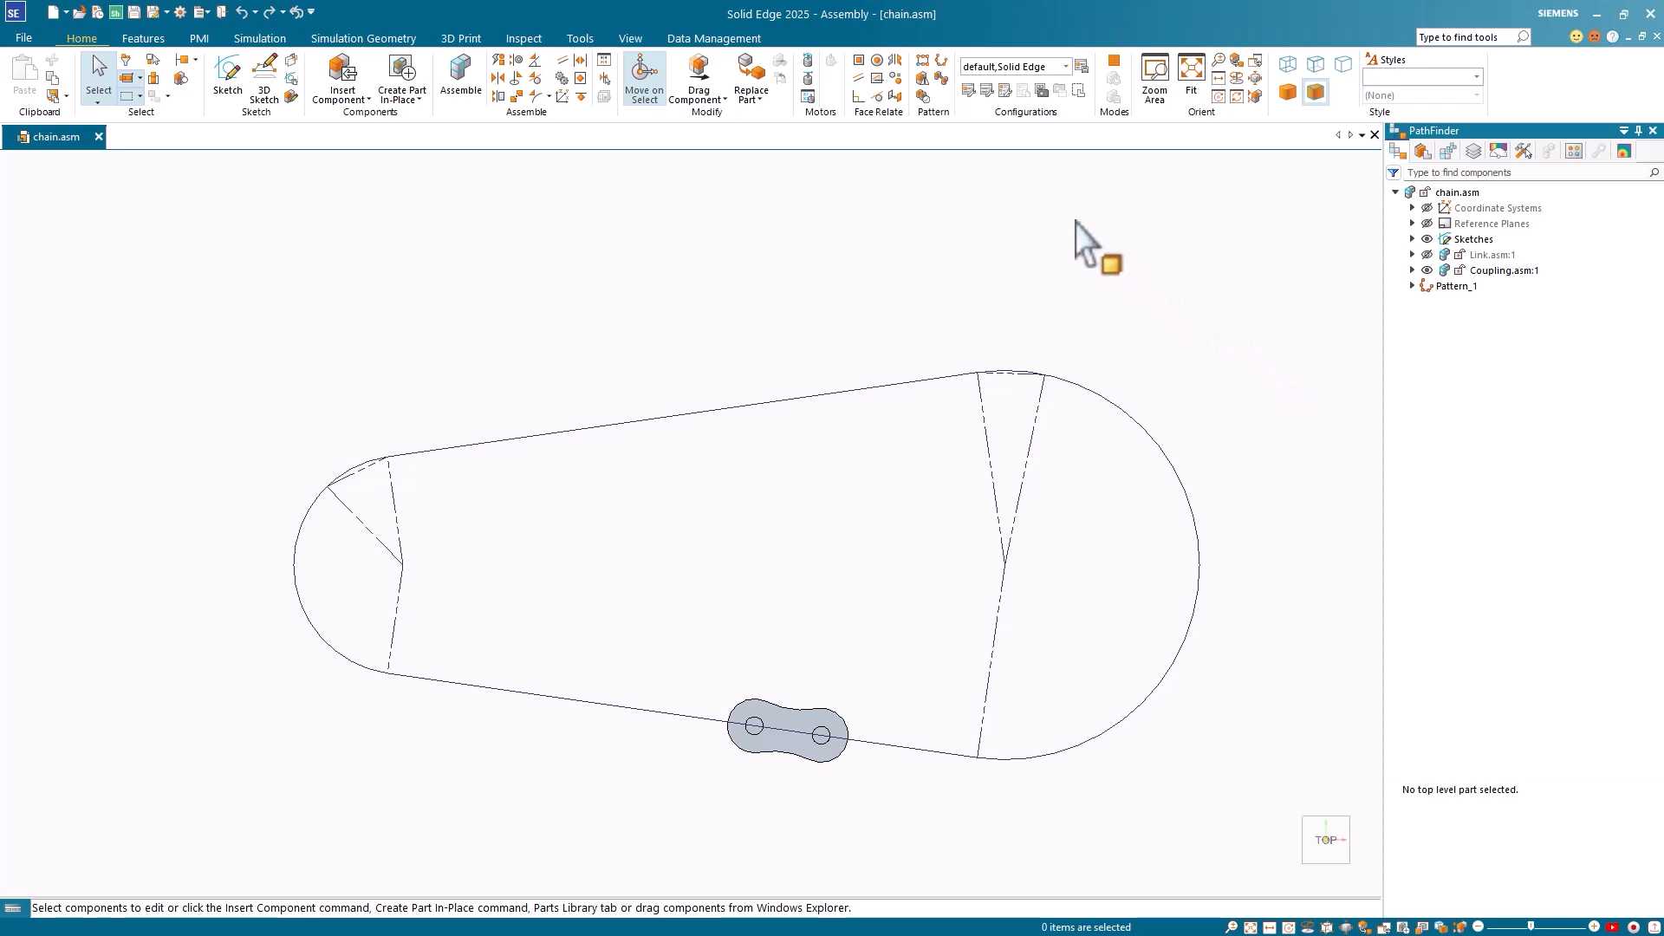
- Start an Along Curve pattern of Coupling.asm:1 using the whole closed chain sketch as the pattern curve
{"action": "left_click", "coordinate": [942, 61]}
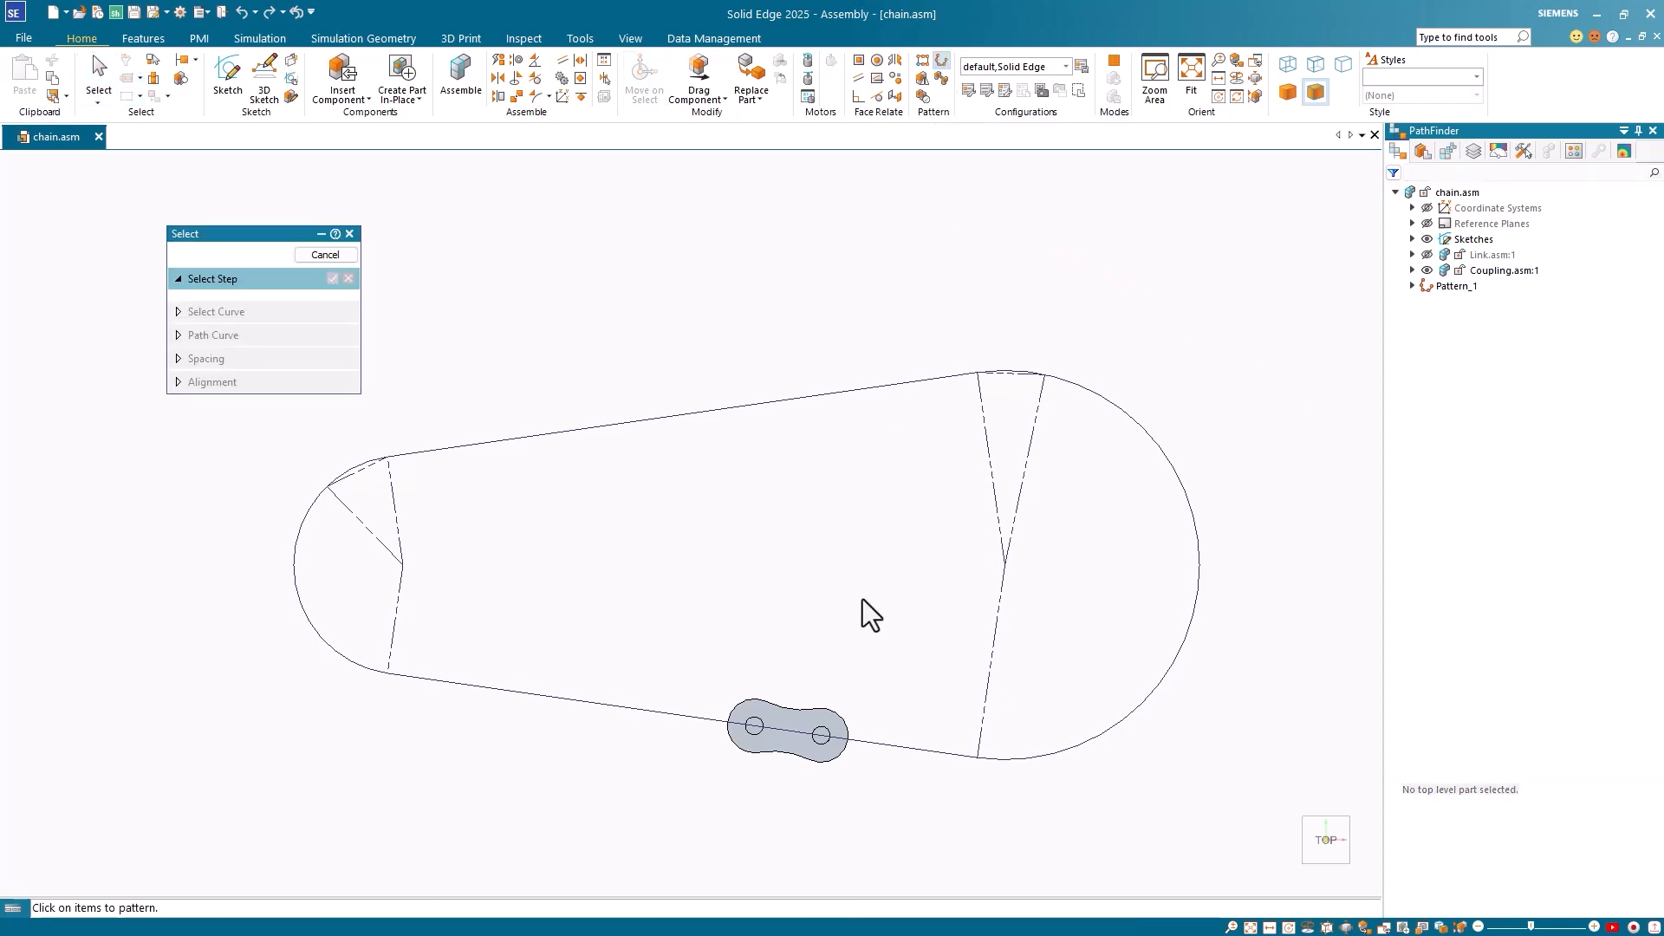
{"action": "left_click", "coordinate": [808, 745]}
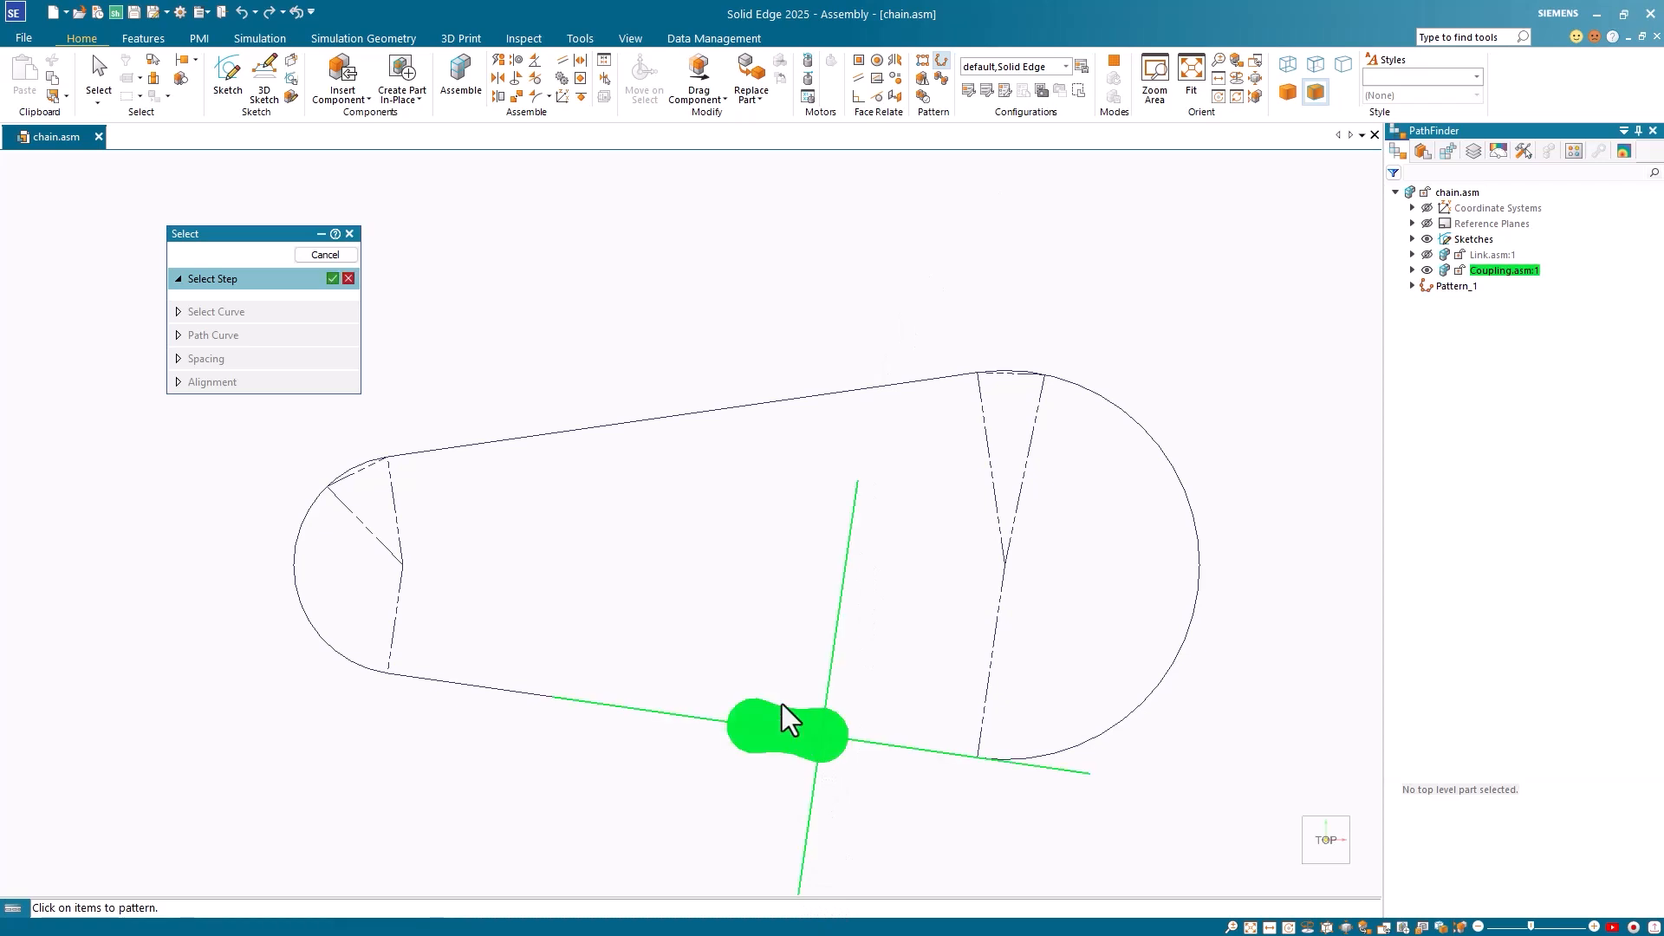
{"action": "left_click", "coordinate": [334, 279]}
{"action": "left_click", "coordinate": [922, 382]}
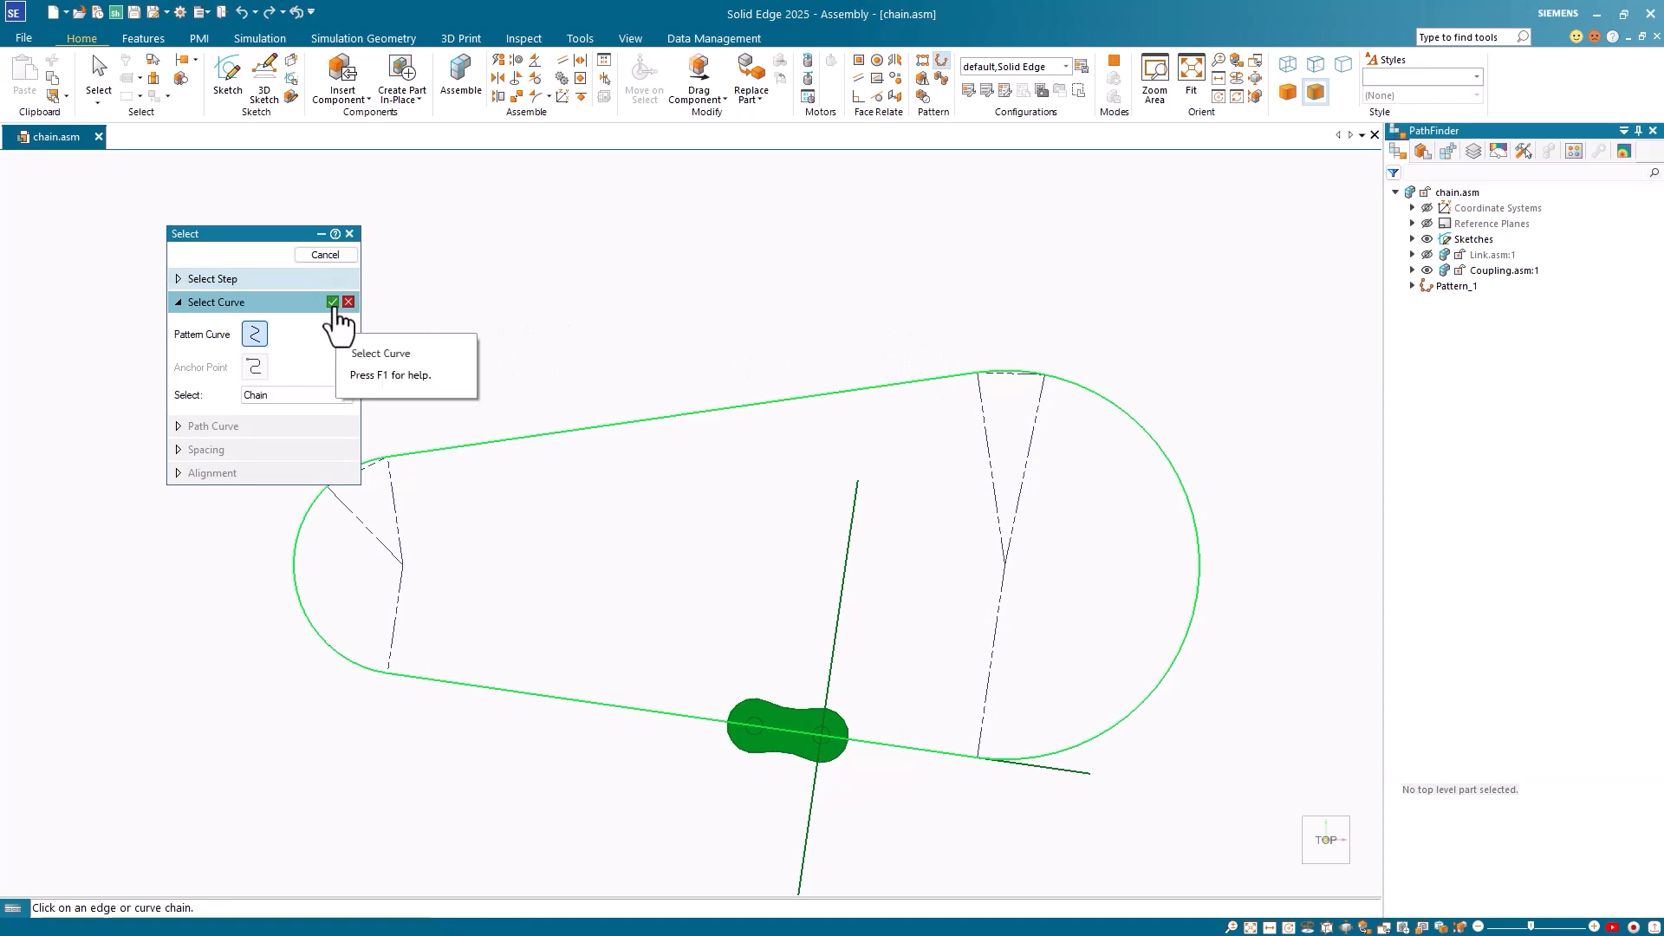
{"action": "left_click", "coordinate": [333, 302]}
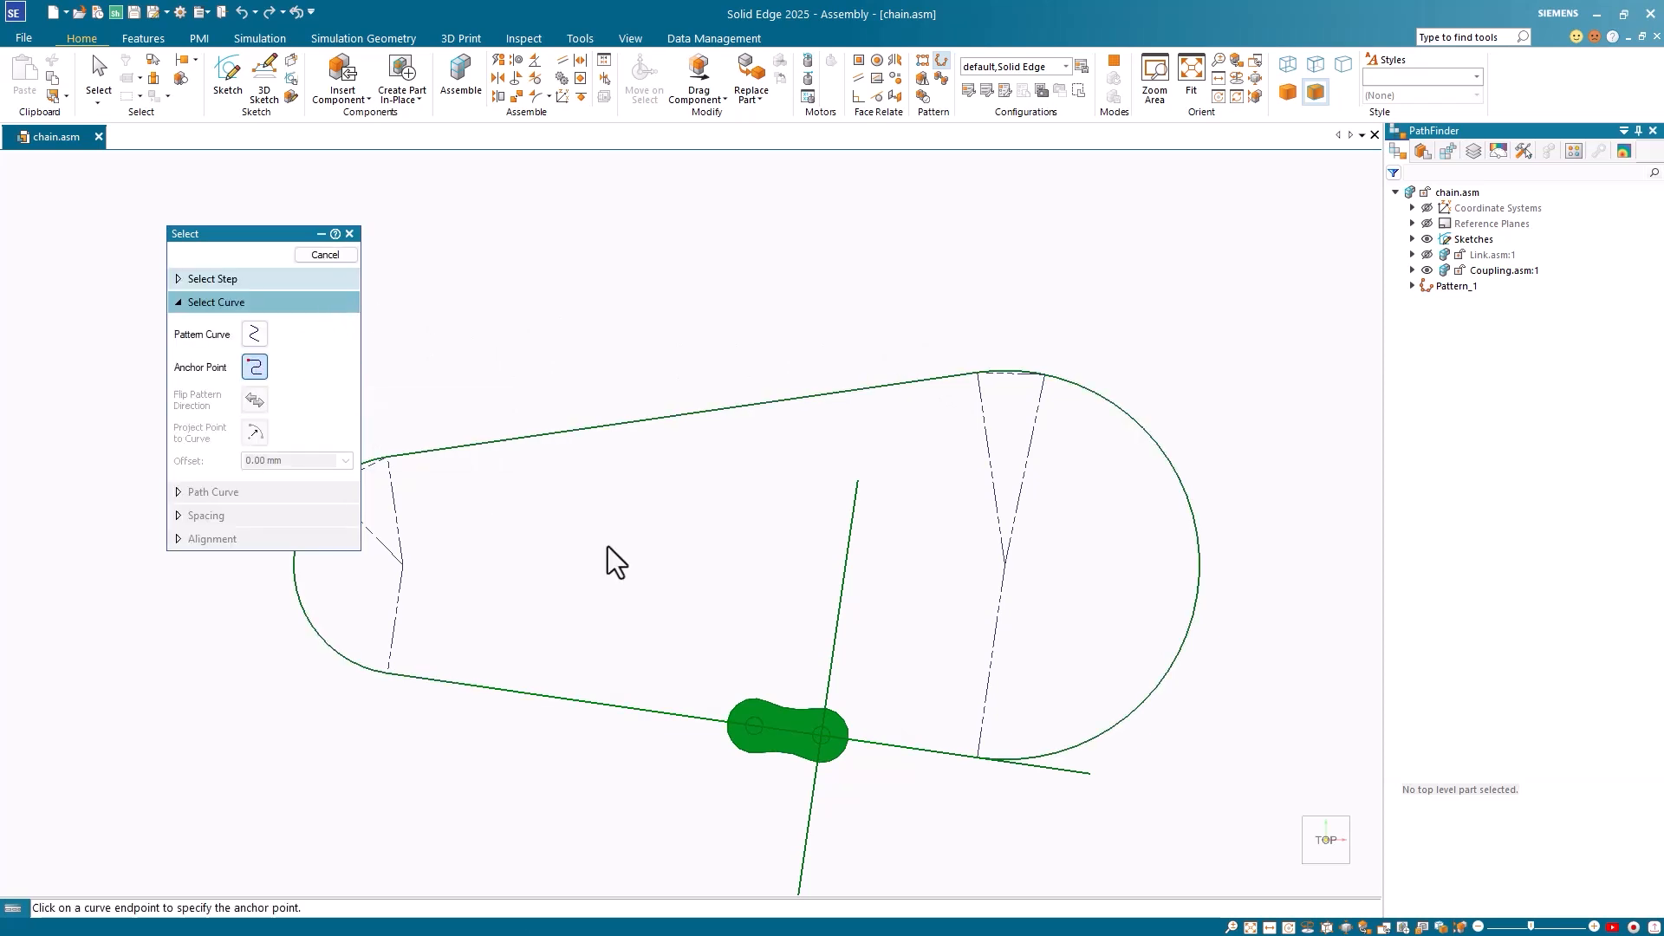
- Anchor the coupling pattern where the lower line meets the large arc, and project its start point from the pin centre nearest that arc
{"action": "left_click", "coordinate": [976, 756]}
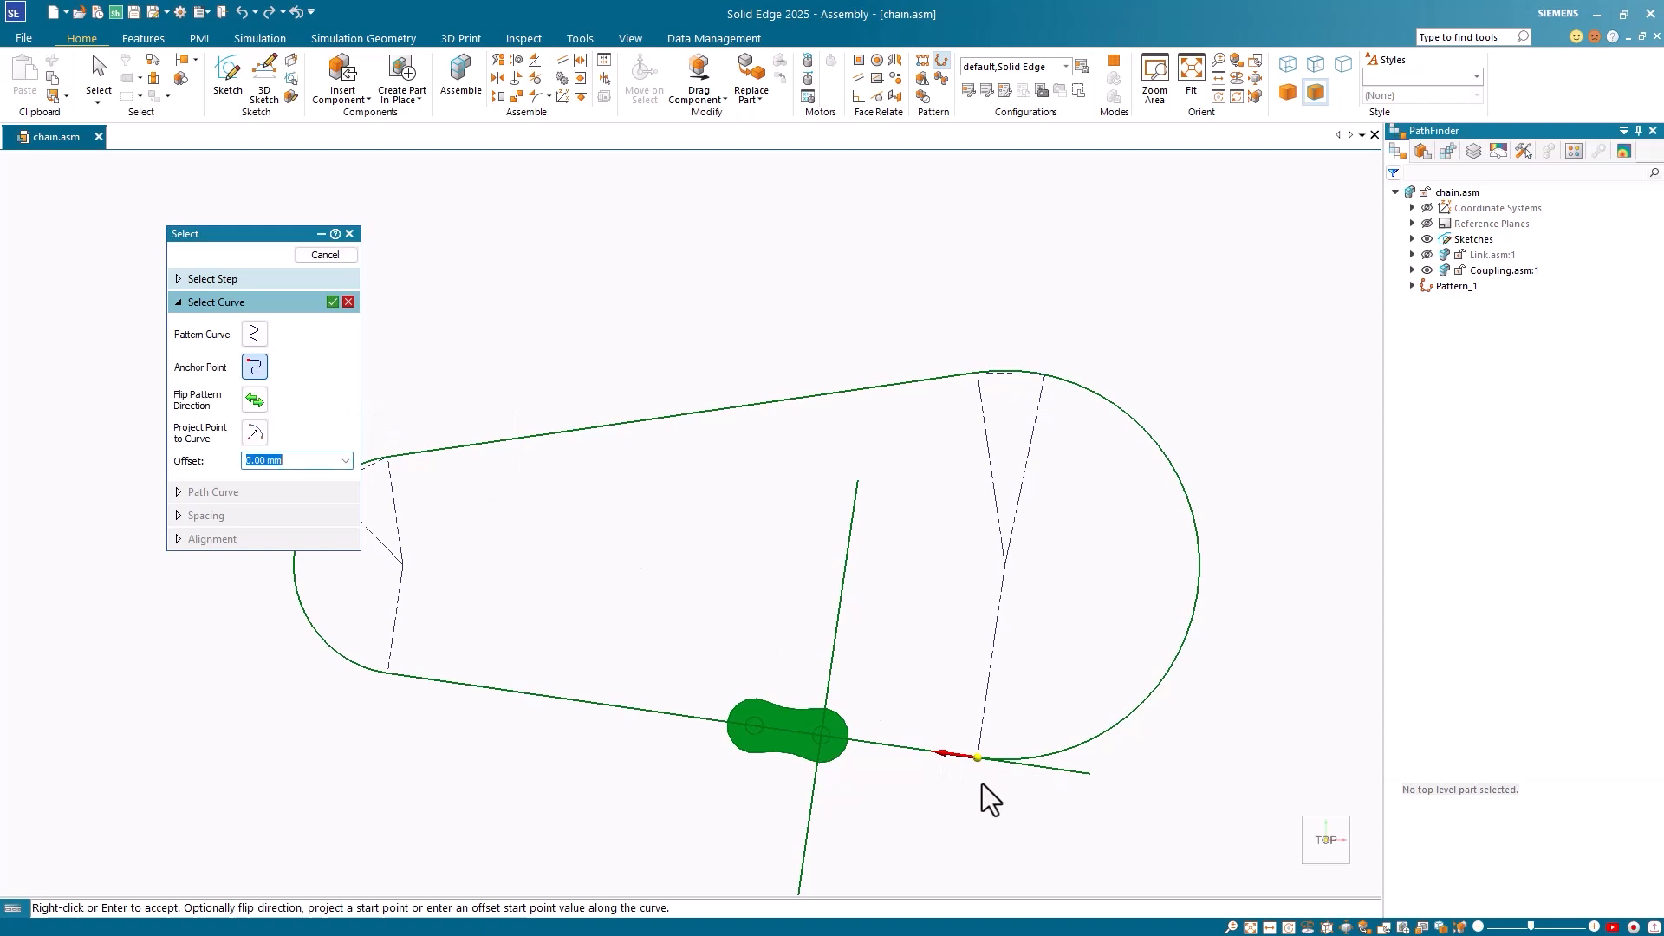
{"action": "left_click", "coordinate": [254, 434]}
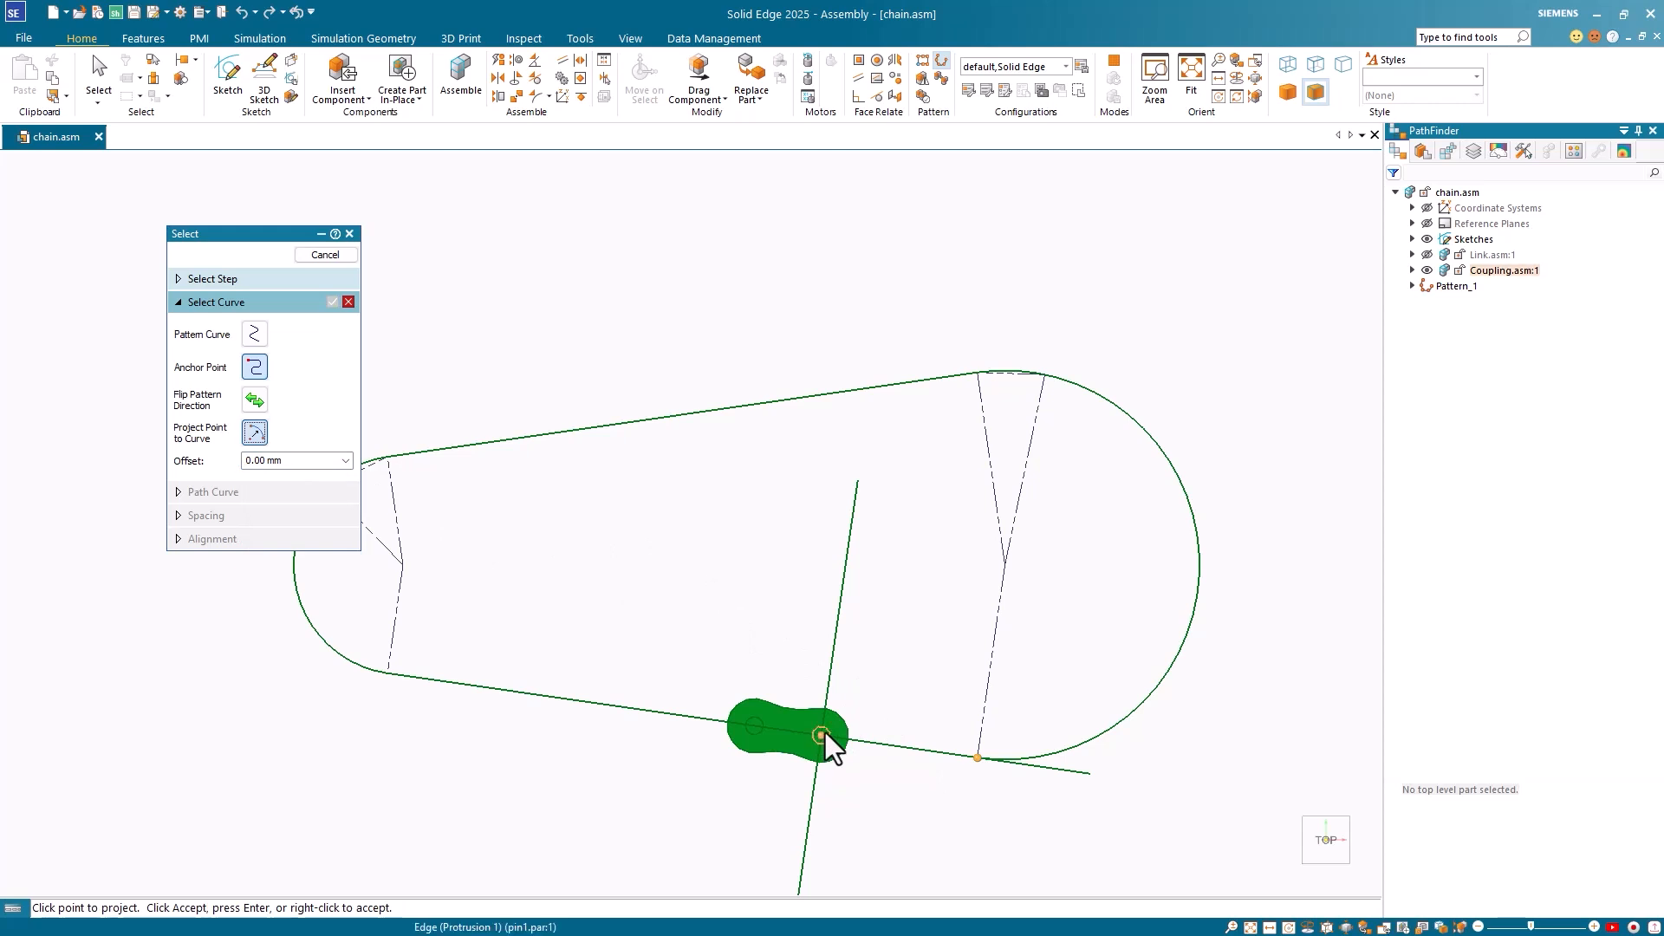
{"action": "left_click", "coordinate": [825, 733]}
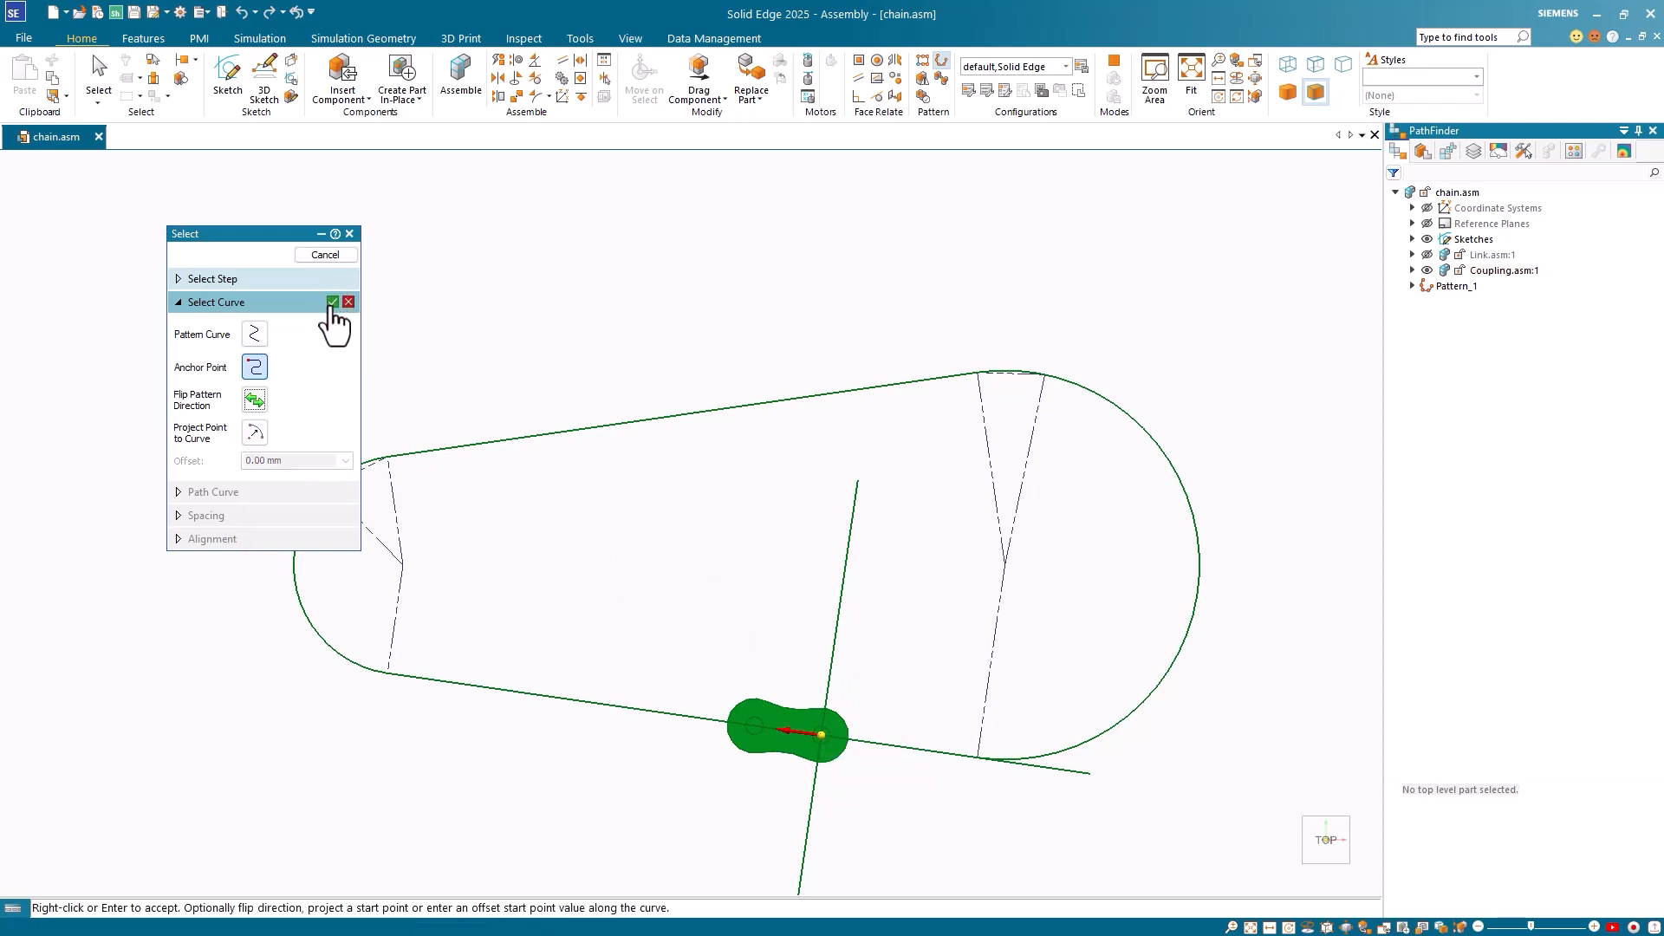
{"action": "left_click", "coordinate": [333, 302]}
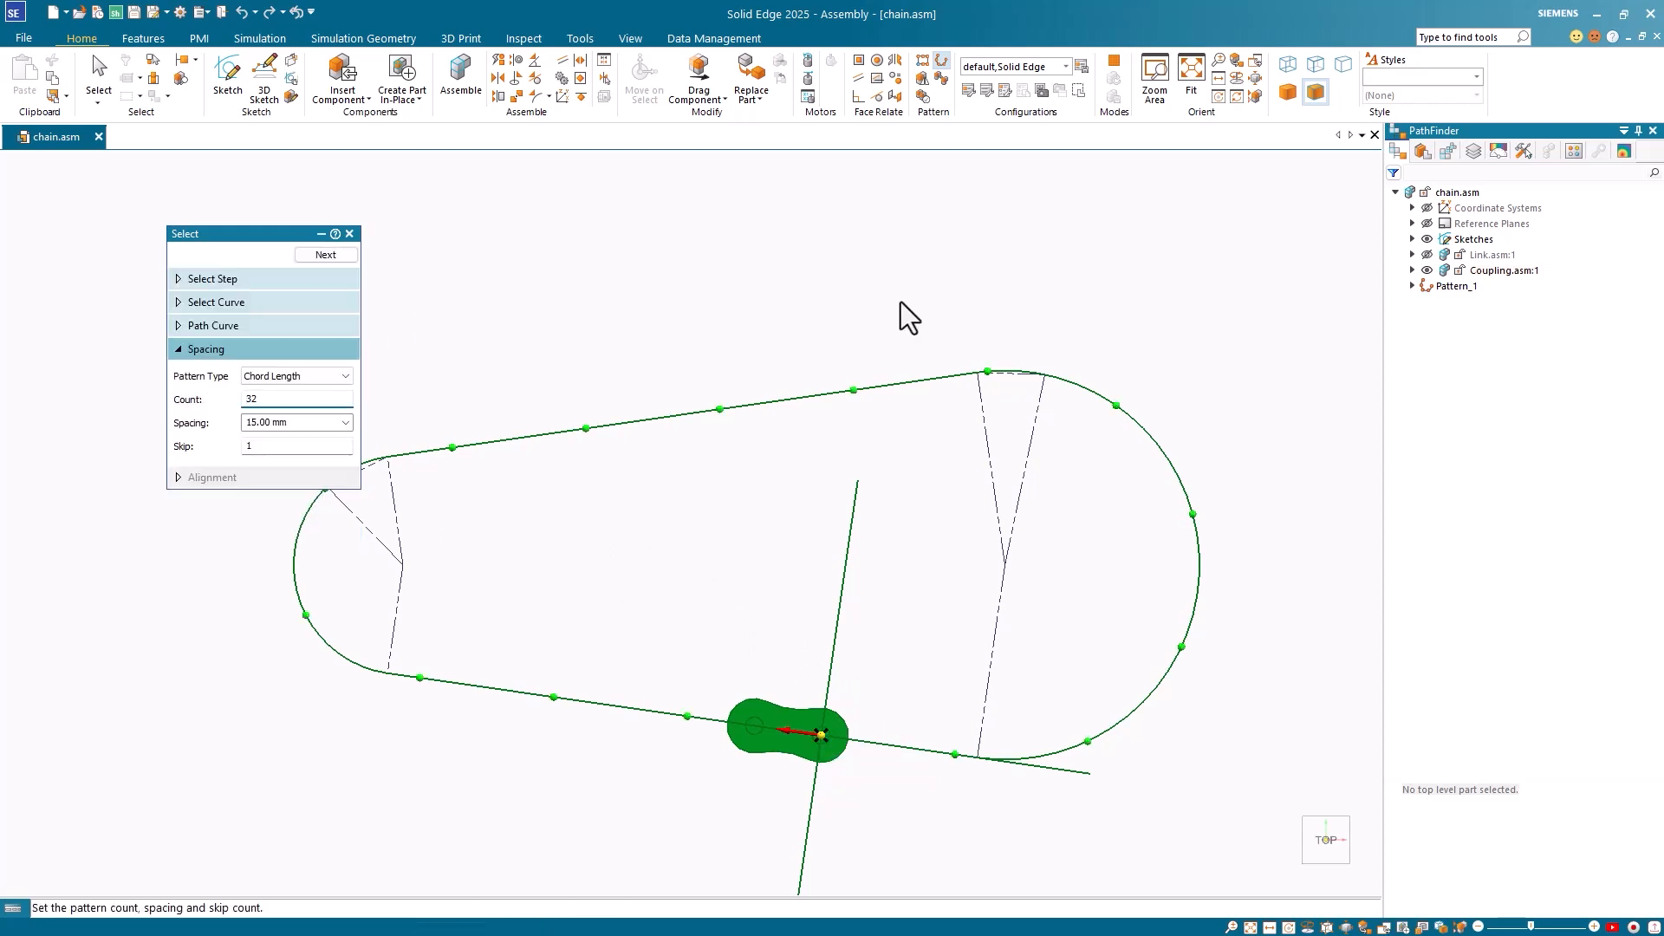
- Accept Chord Length spacing with count 32, 15 mm and skip 1, set orientation to Follow Curve Chord, and finish the coupling pattern
{"action": "left_click", "coordinate": [329, 256]}
{"action": "left_click", "coordinate": [346, 399]}
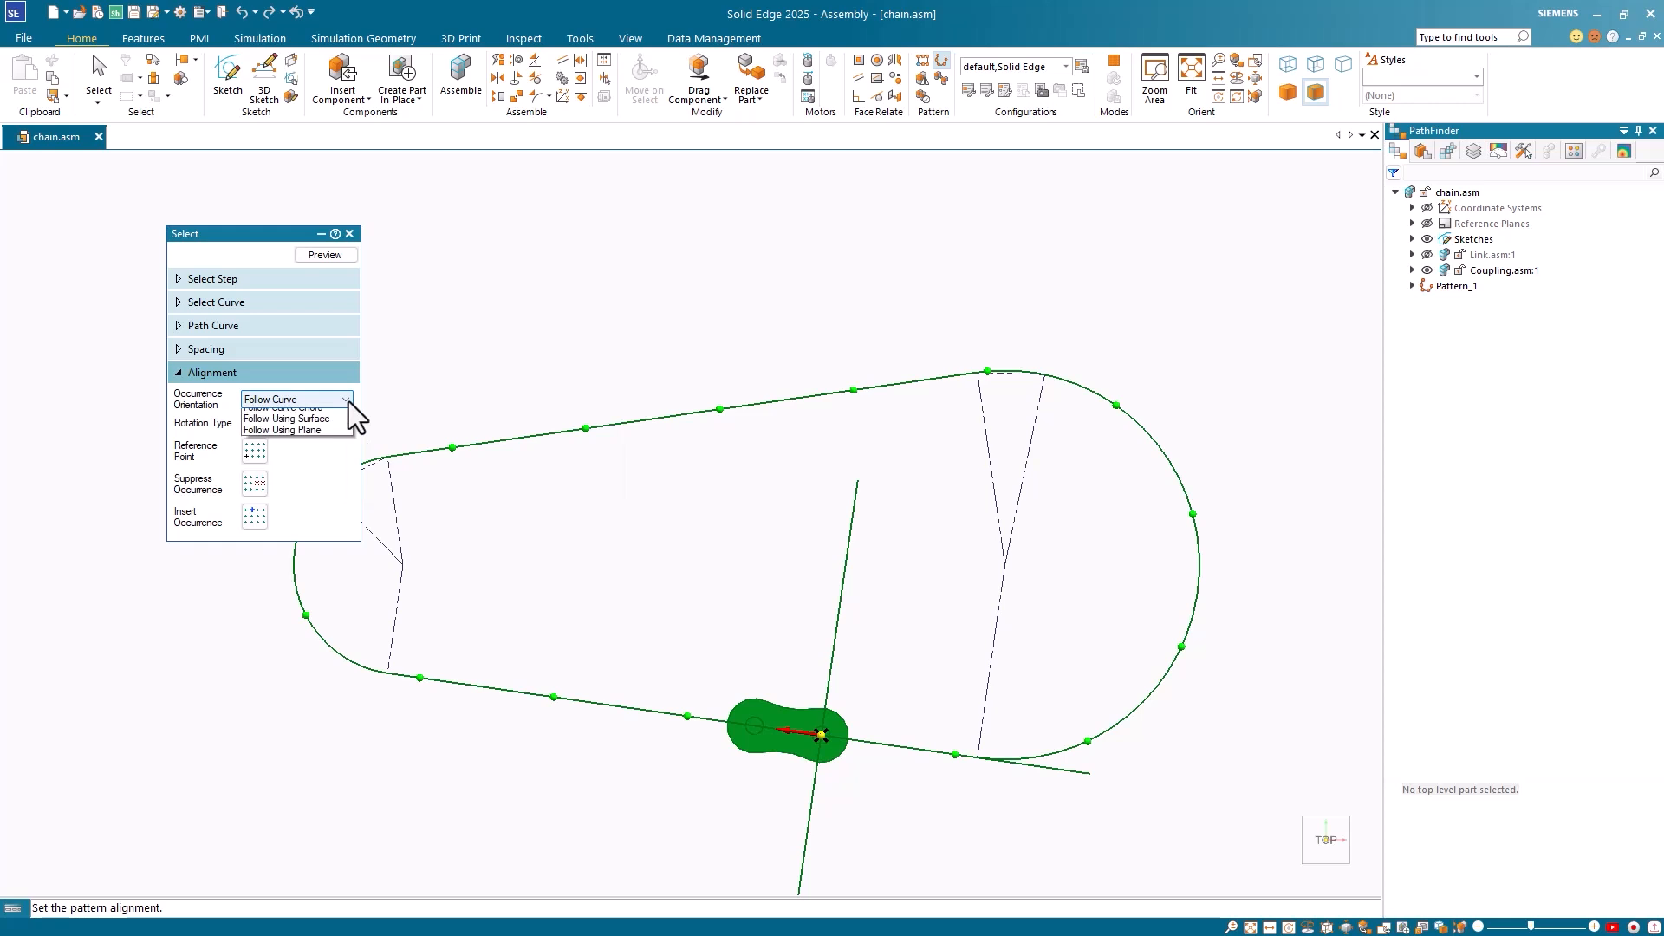
{"action": "left_click", "coordinate": [331, 436]}
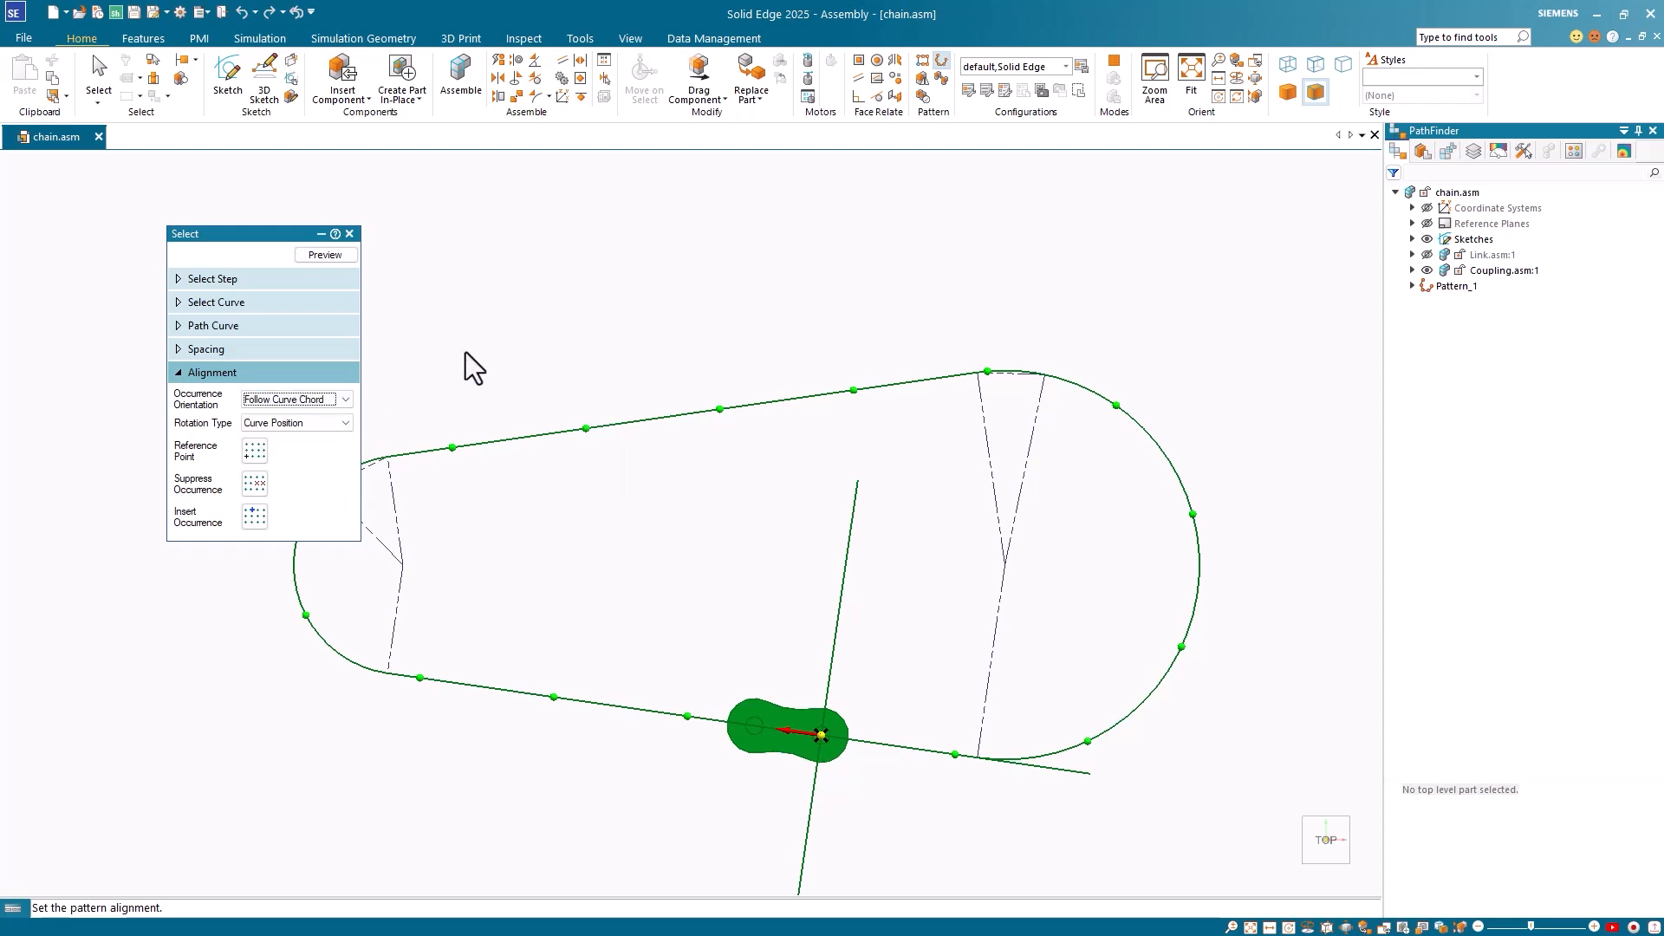
{"action": "left_click", "coordinate": [339, 259]}
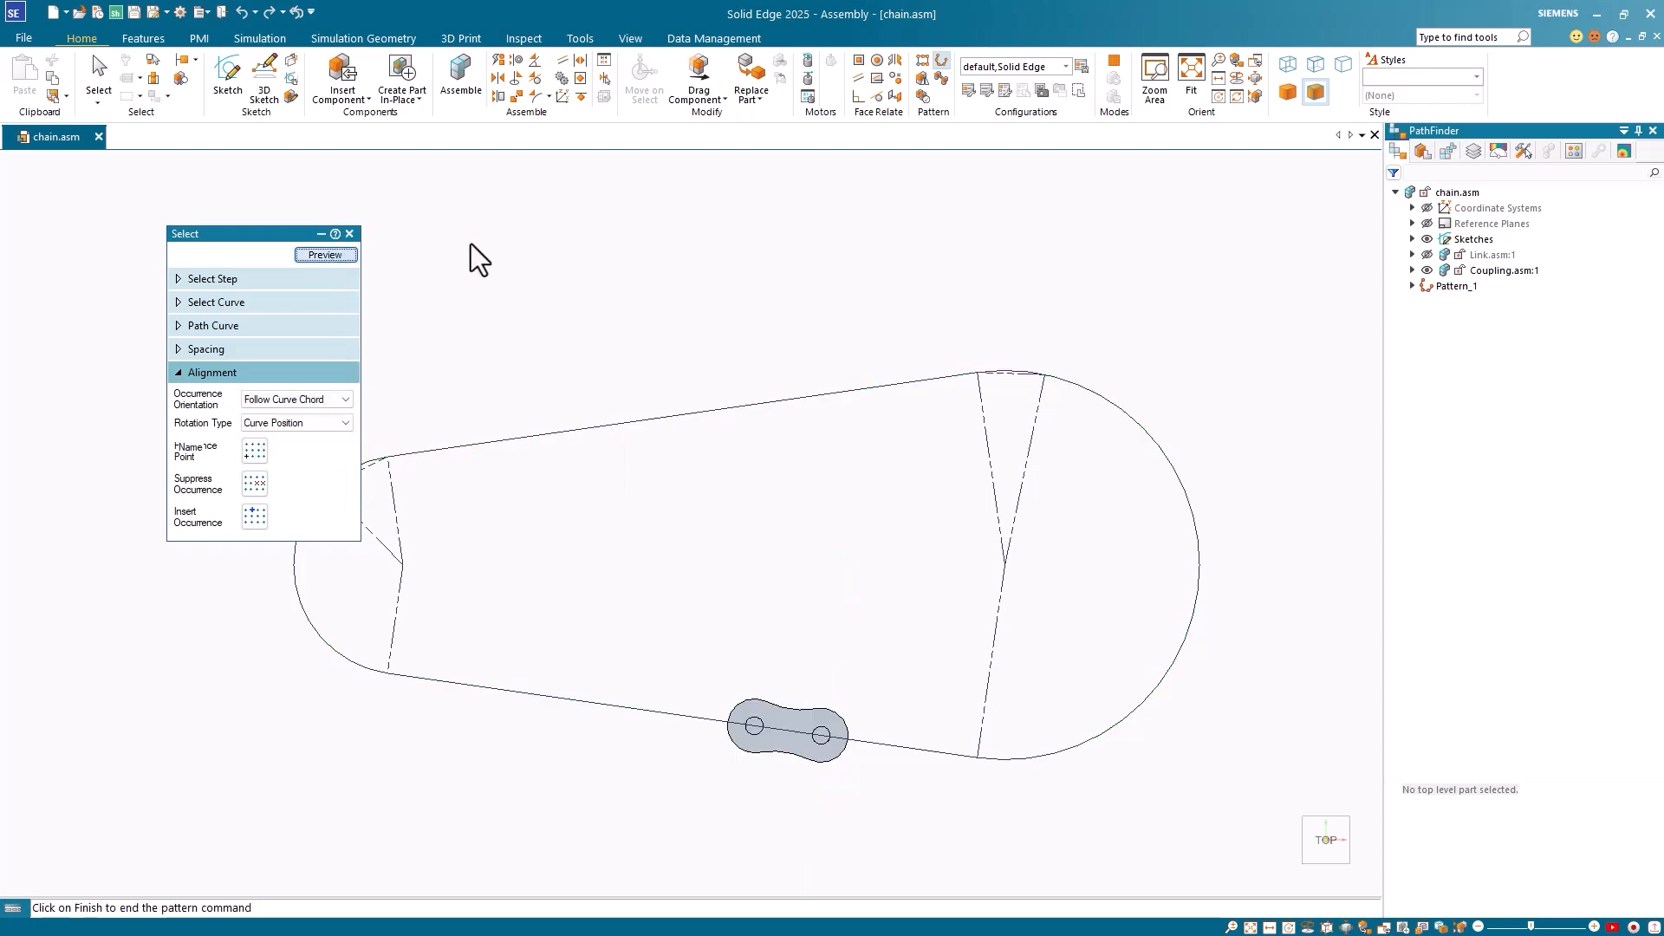
{"action": "left_click", "coordinate": [340, 255]}
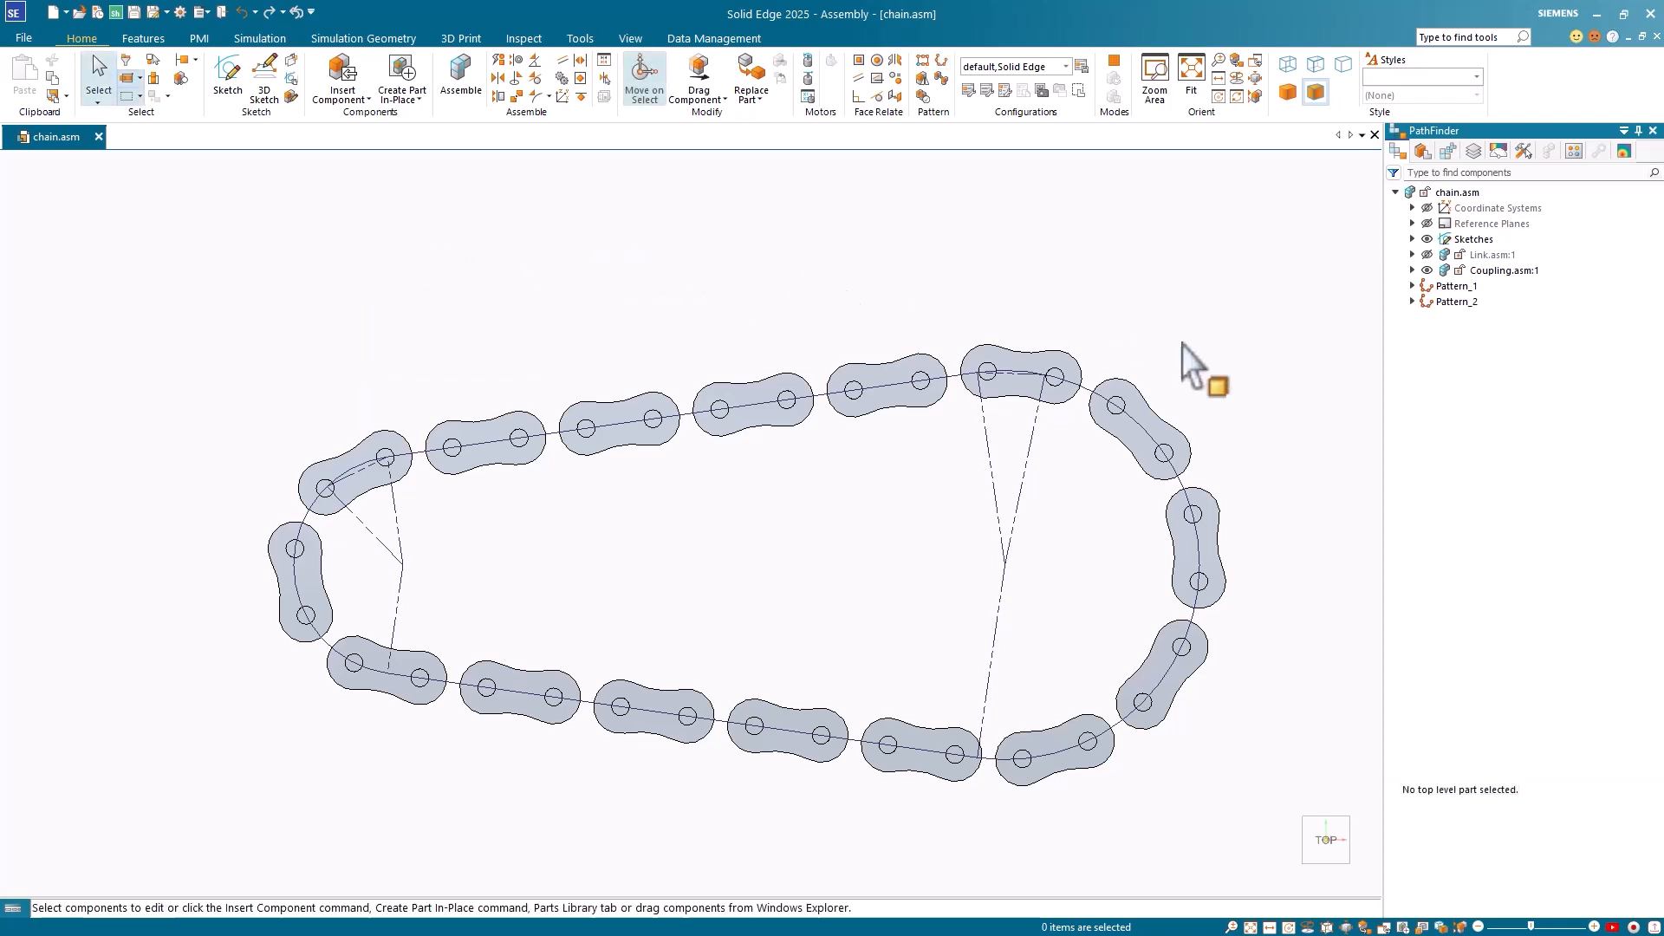
- Show all components of chain.asm and tilt the view slightly to inspect the complete chain
{"action": "right_click", "coordinate": [1464, 193]}
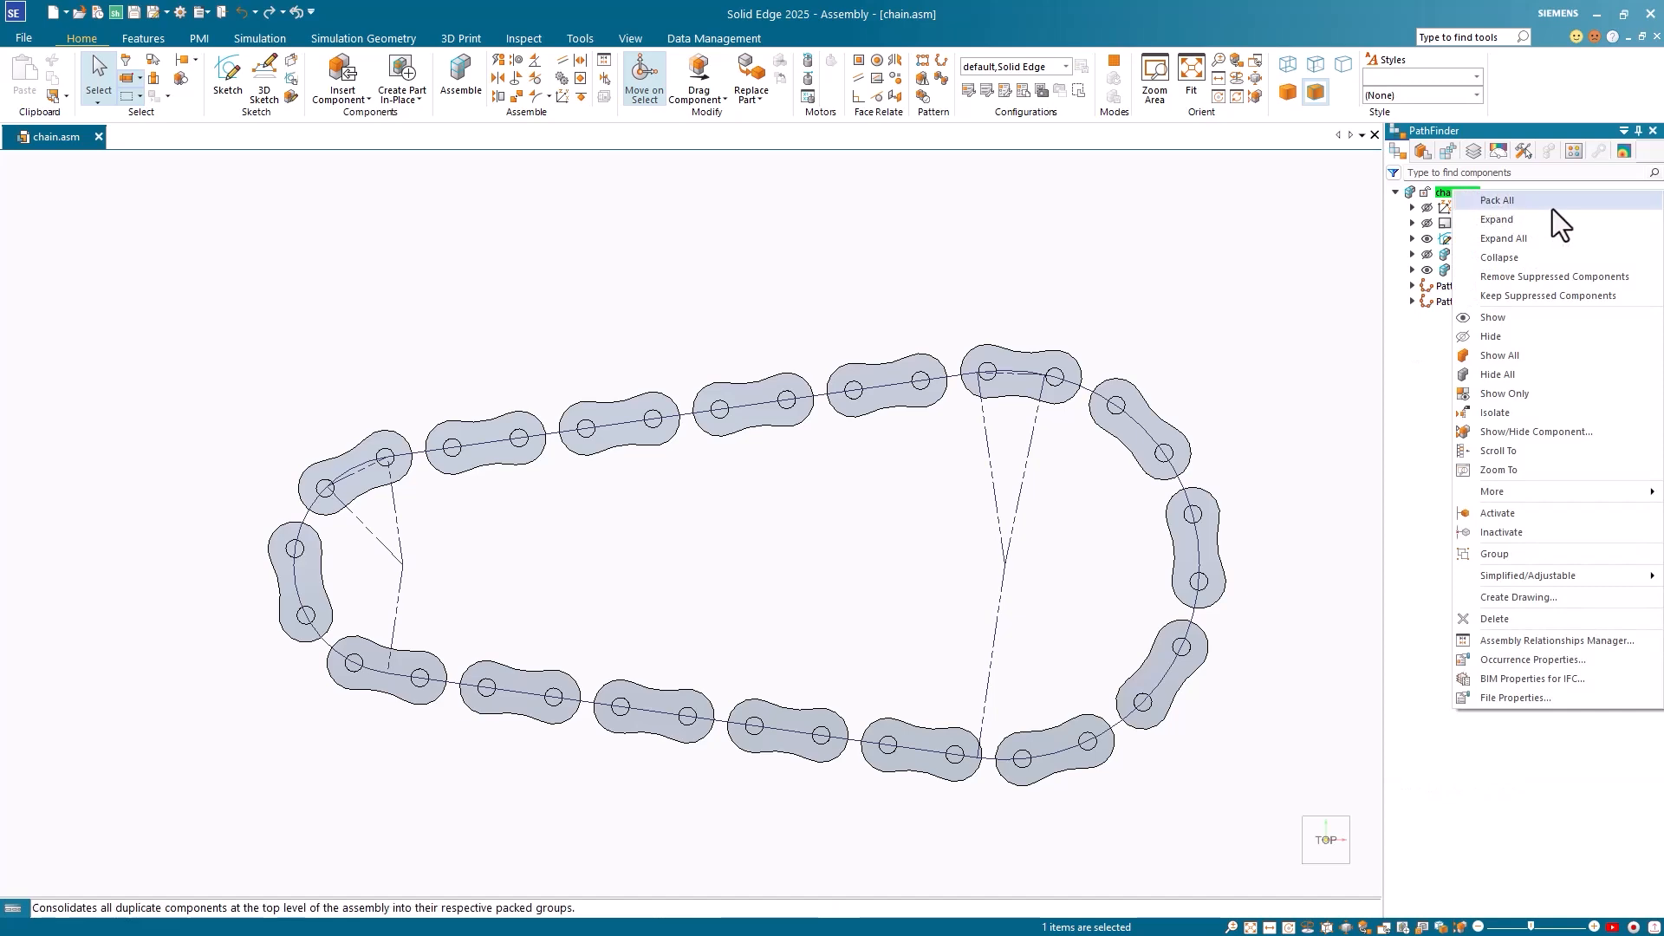
{"action": "left_click", "coordinate": [1529, 354]}
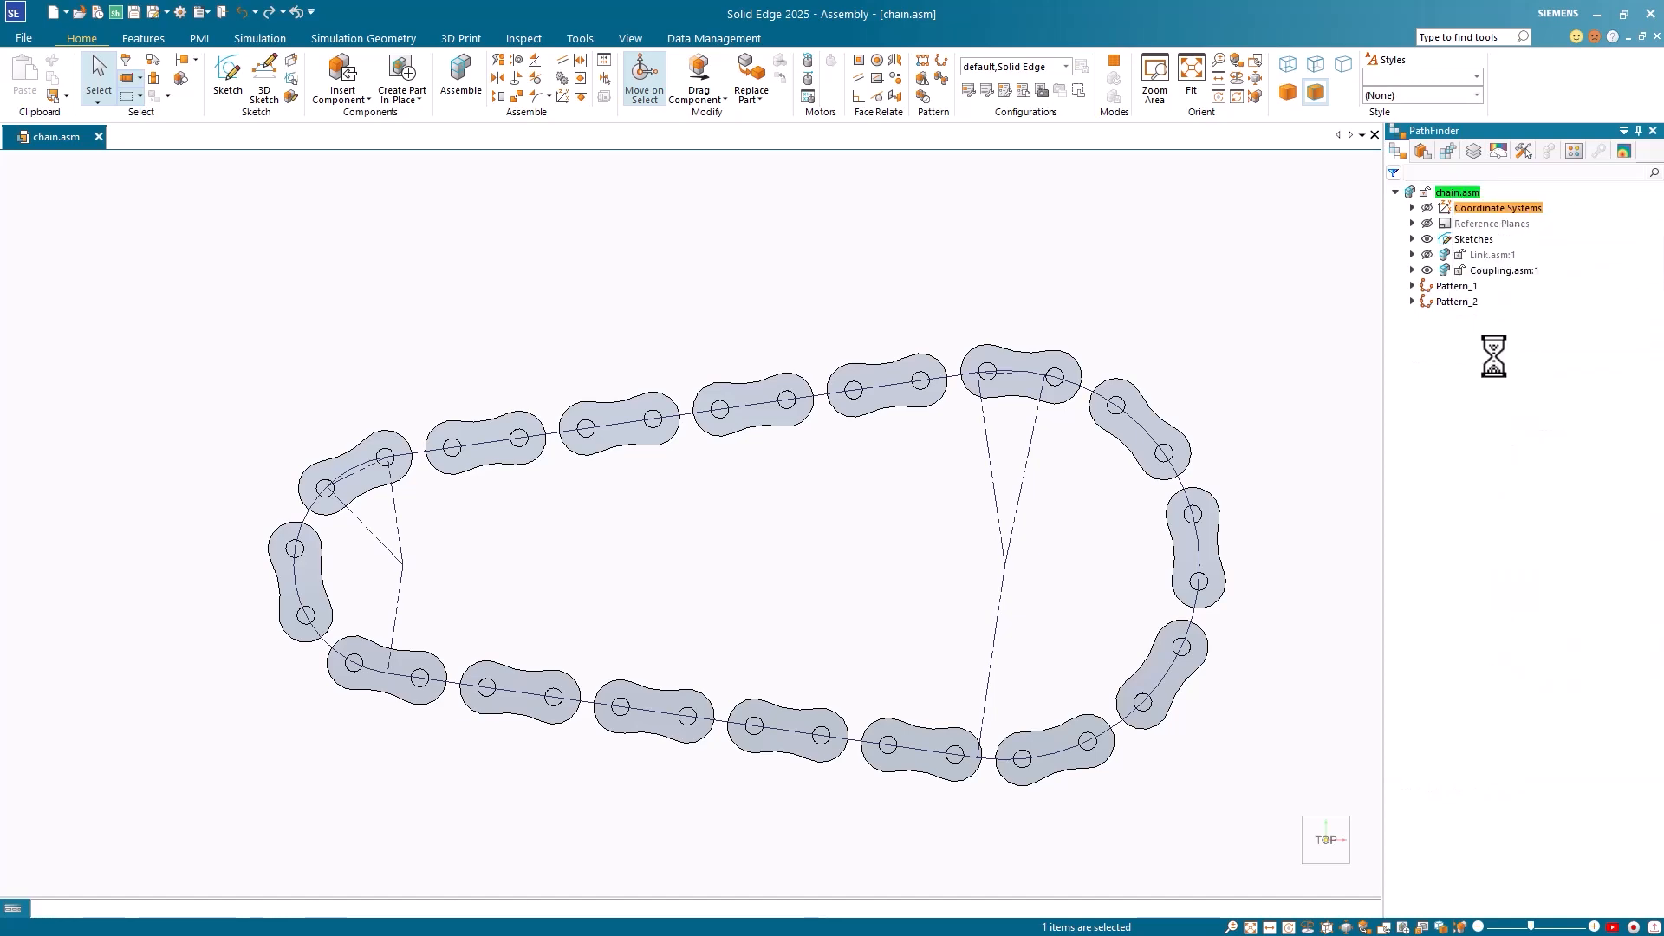
{"action": "middle_click_drag", "start_coordinate": [1285, 557], "coordinate": [1273, 589]}
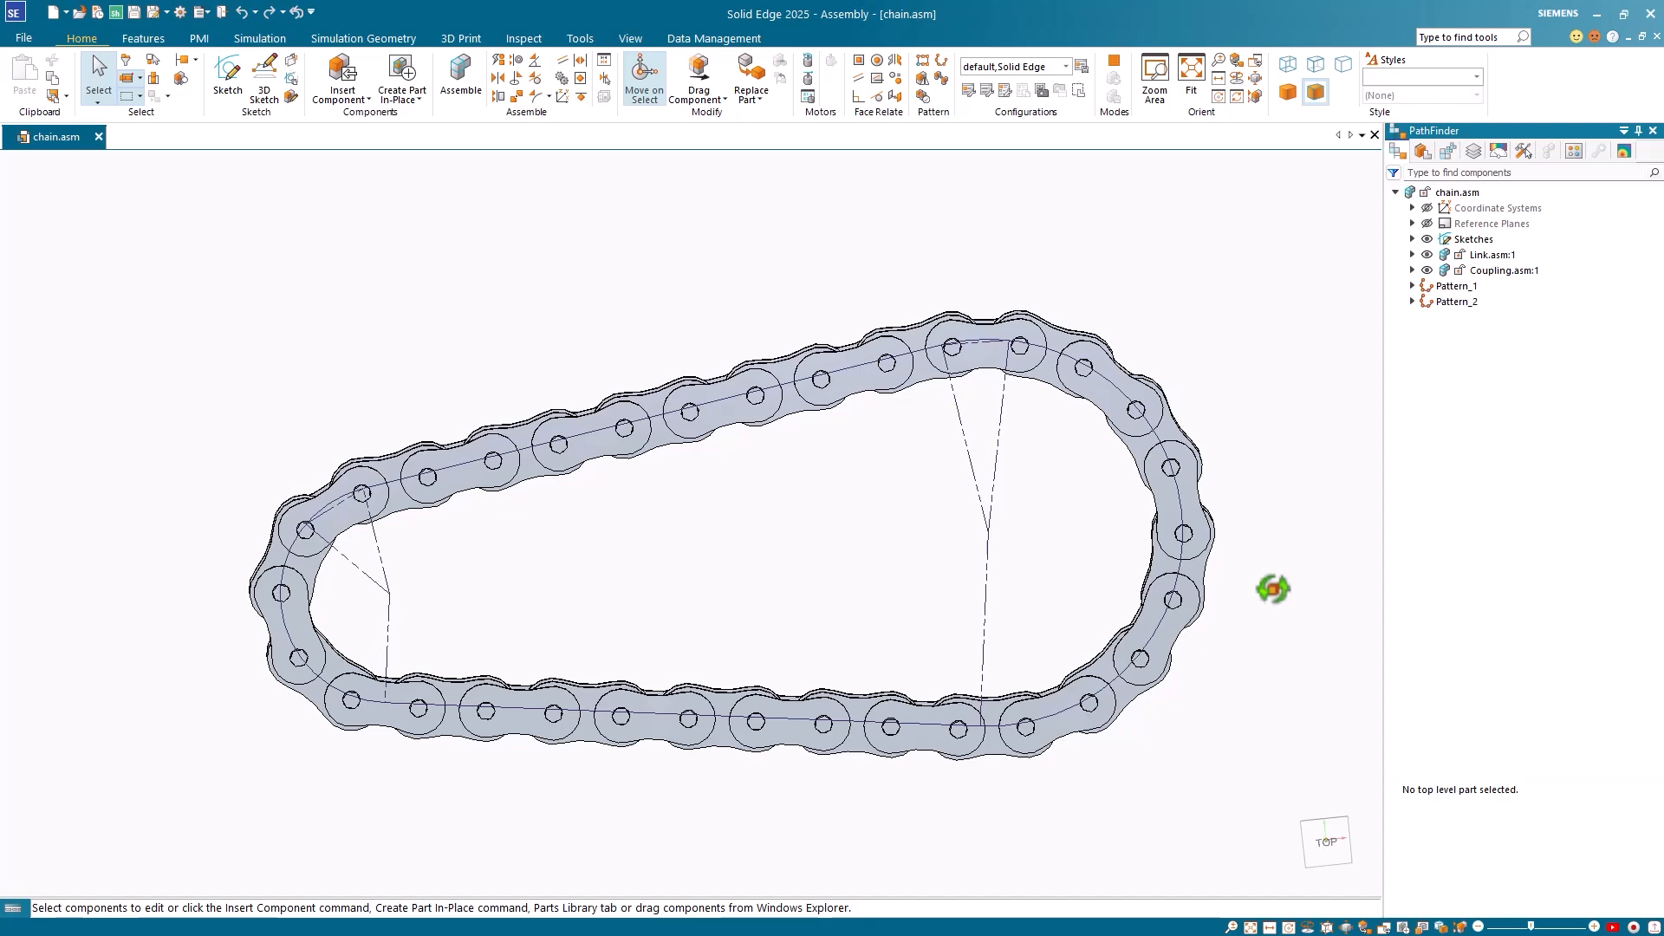
{"action": "middle_click_drag", "start_coordinate": [1274, 589], "coordinate": [1267, 585]}
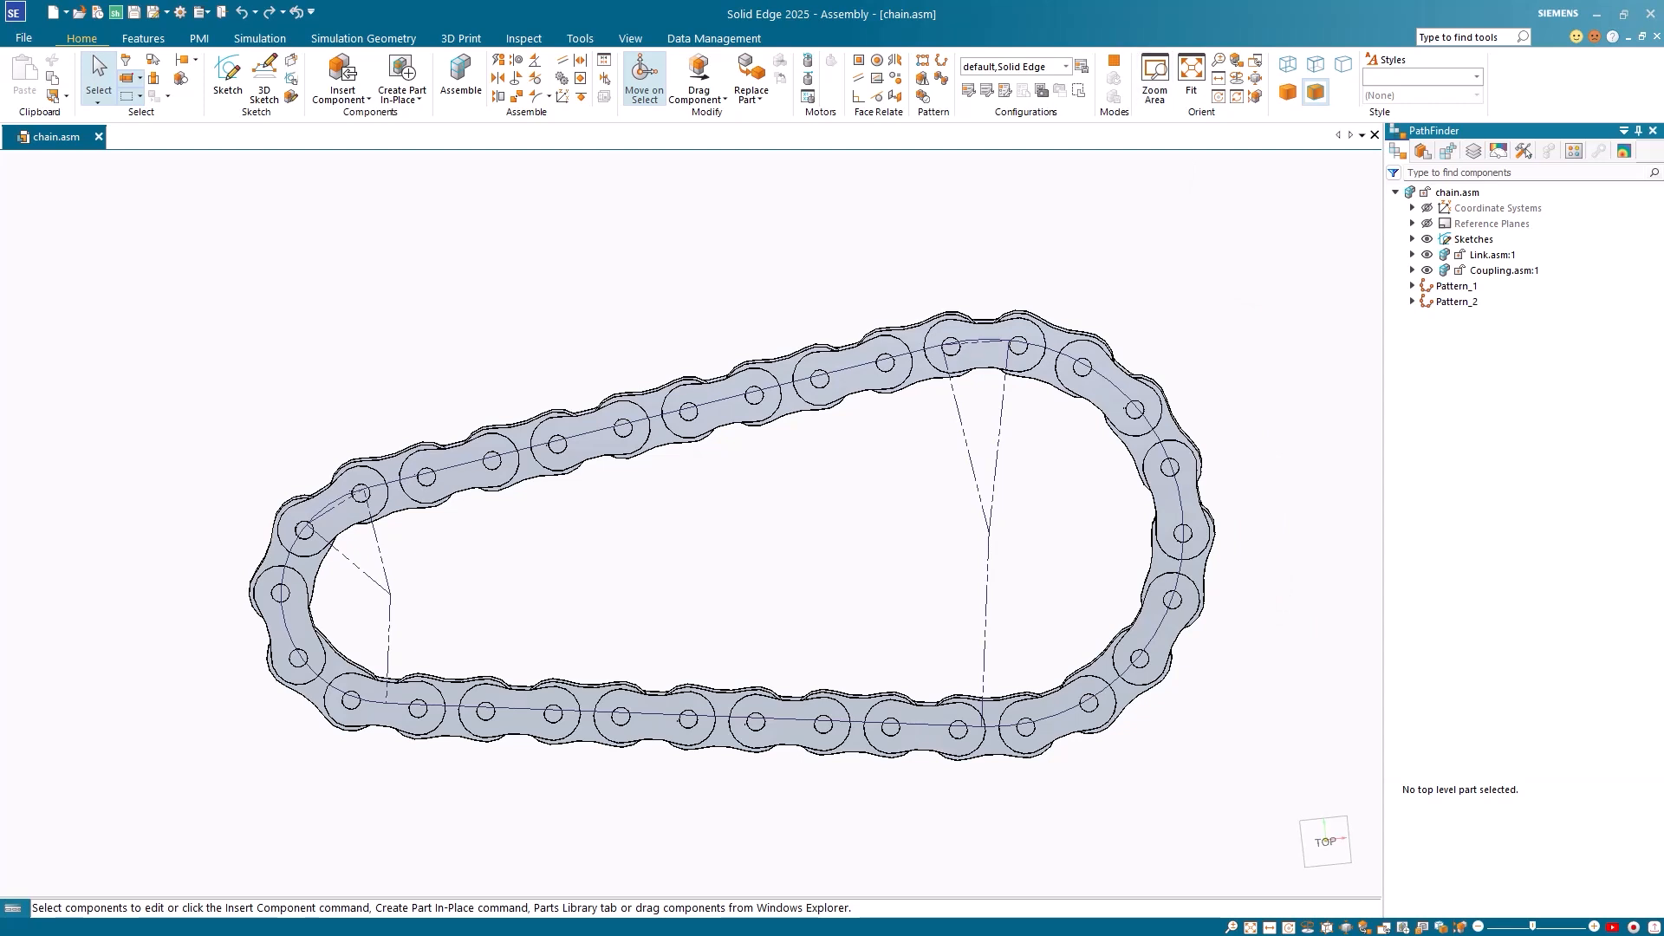
- Start a Variable Table Motor and assign it the 50 mm distance variable V1491
{"action": "left_click", "coordinate": [809, 98]}
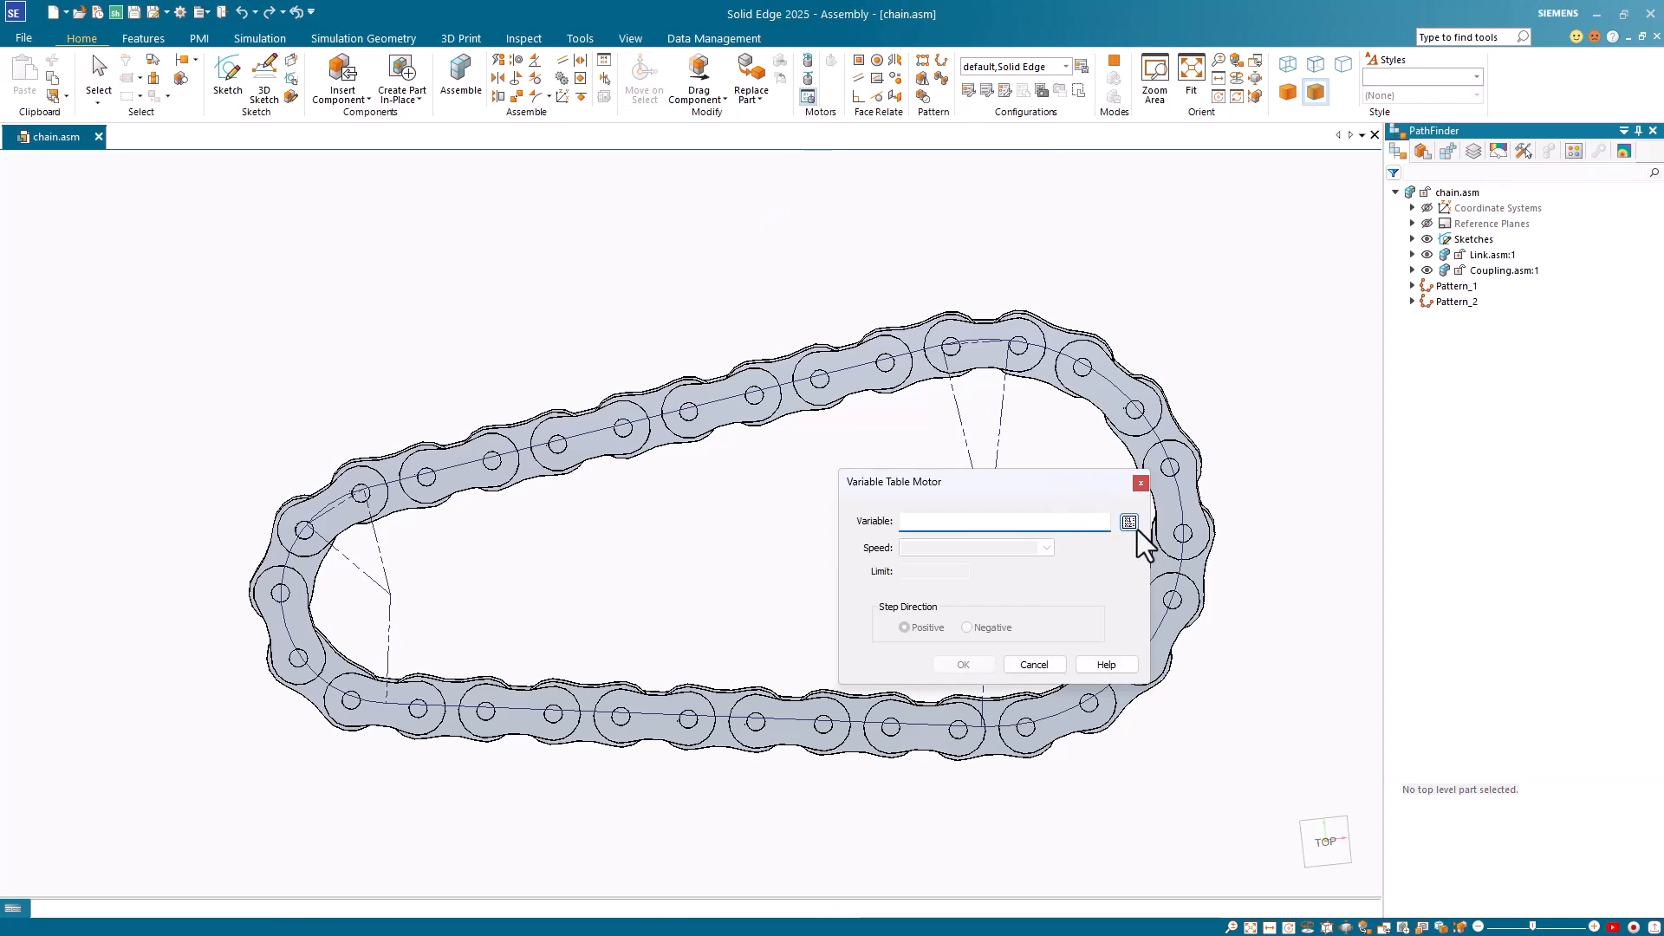
{"action": "left_click", "coordinate": [1129, 523]}
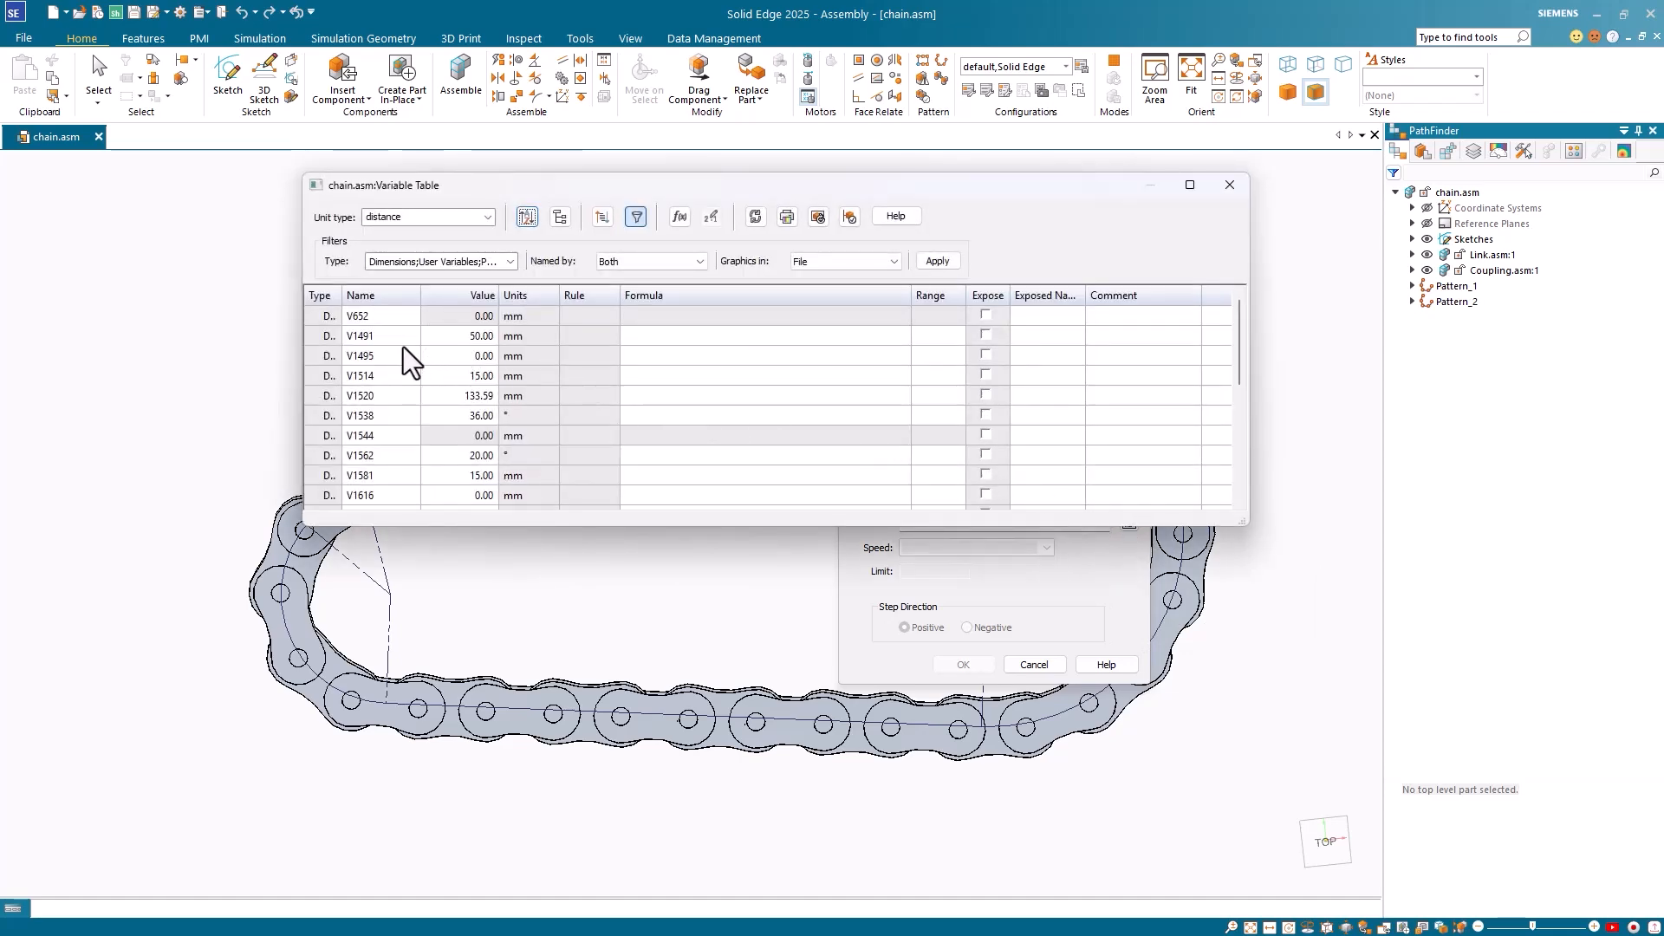
{"action": "left_click", "coordinate": [482, 336]}
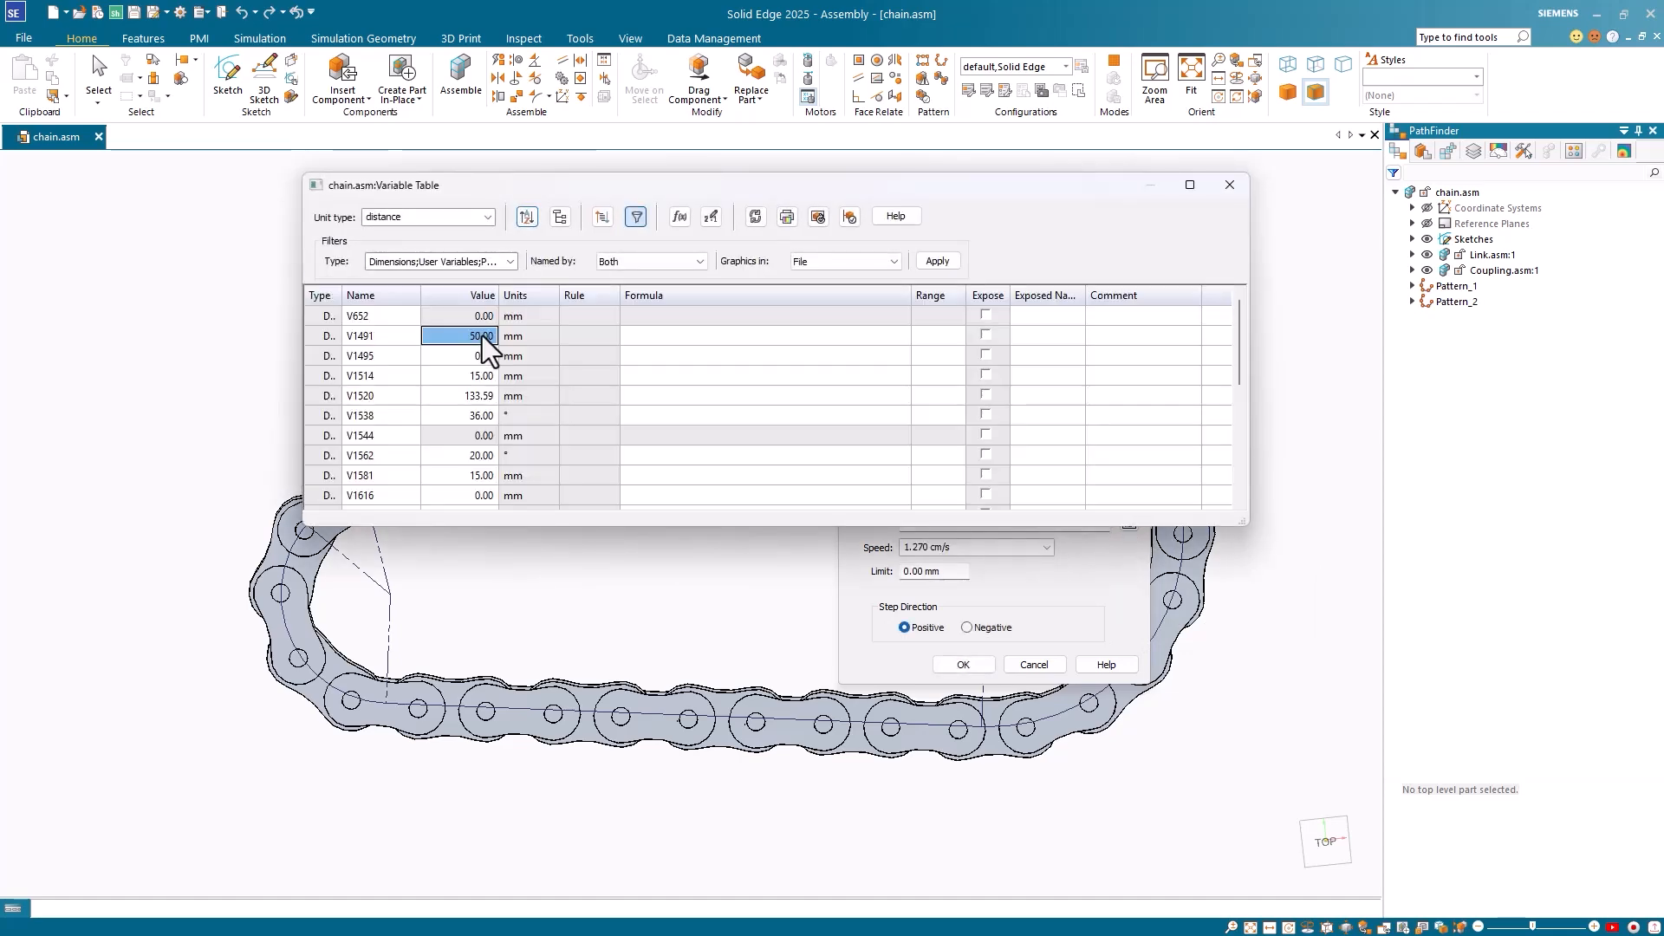
{"action": "left_click", "coordinate": [329, 337]}
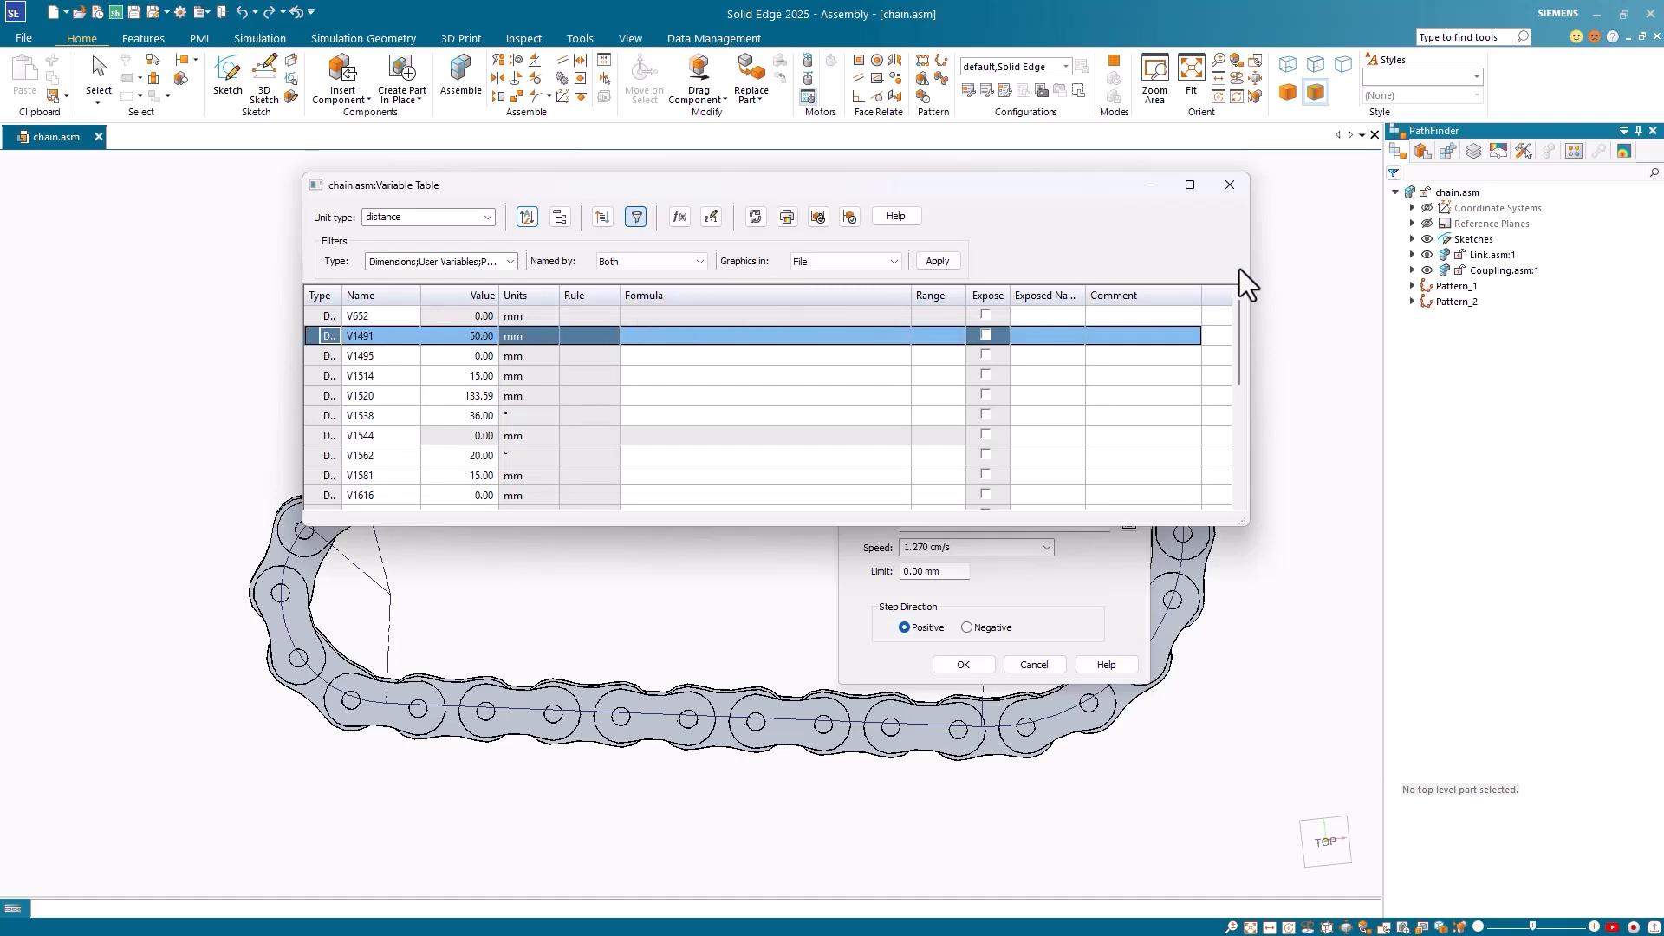
{"action": "left_click", "coordinate": [1230, 184]}
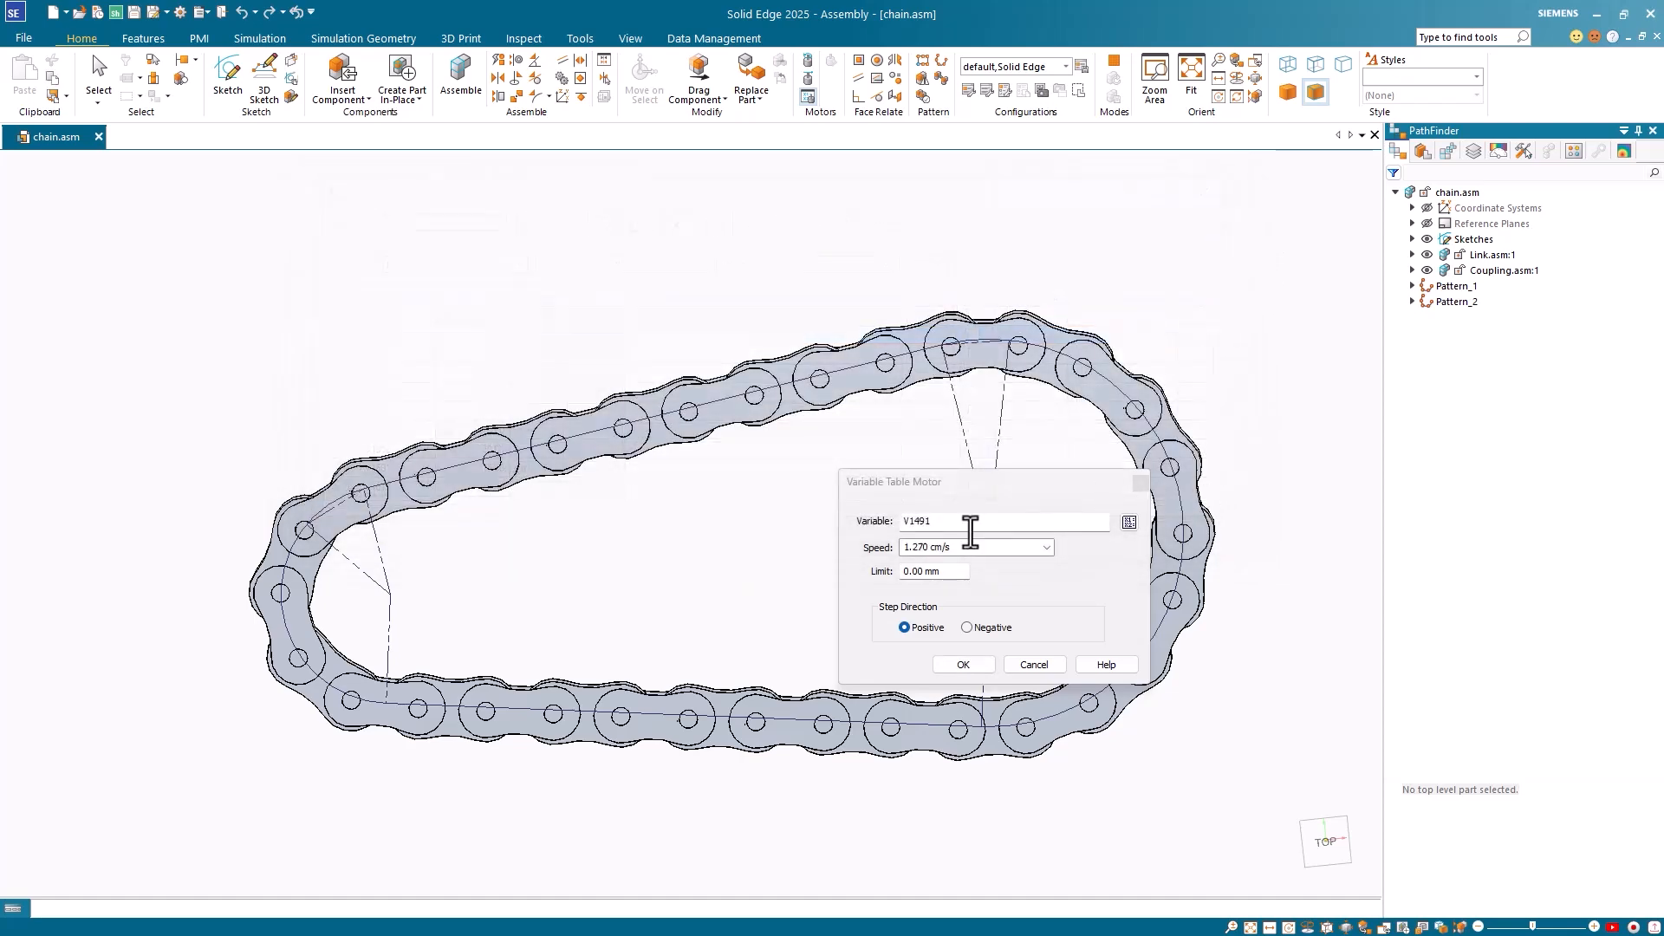
- Set the motor's speed to 5 cm/s and its limit to 1000 mm with positive step direction, and create it
{"action": "left_click_drag", "start_coordinate": [1049, 478], "coordinate": [846, 217]}
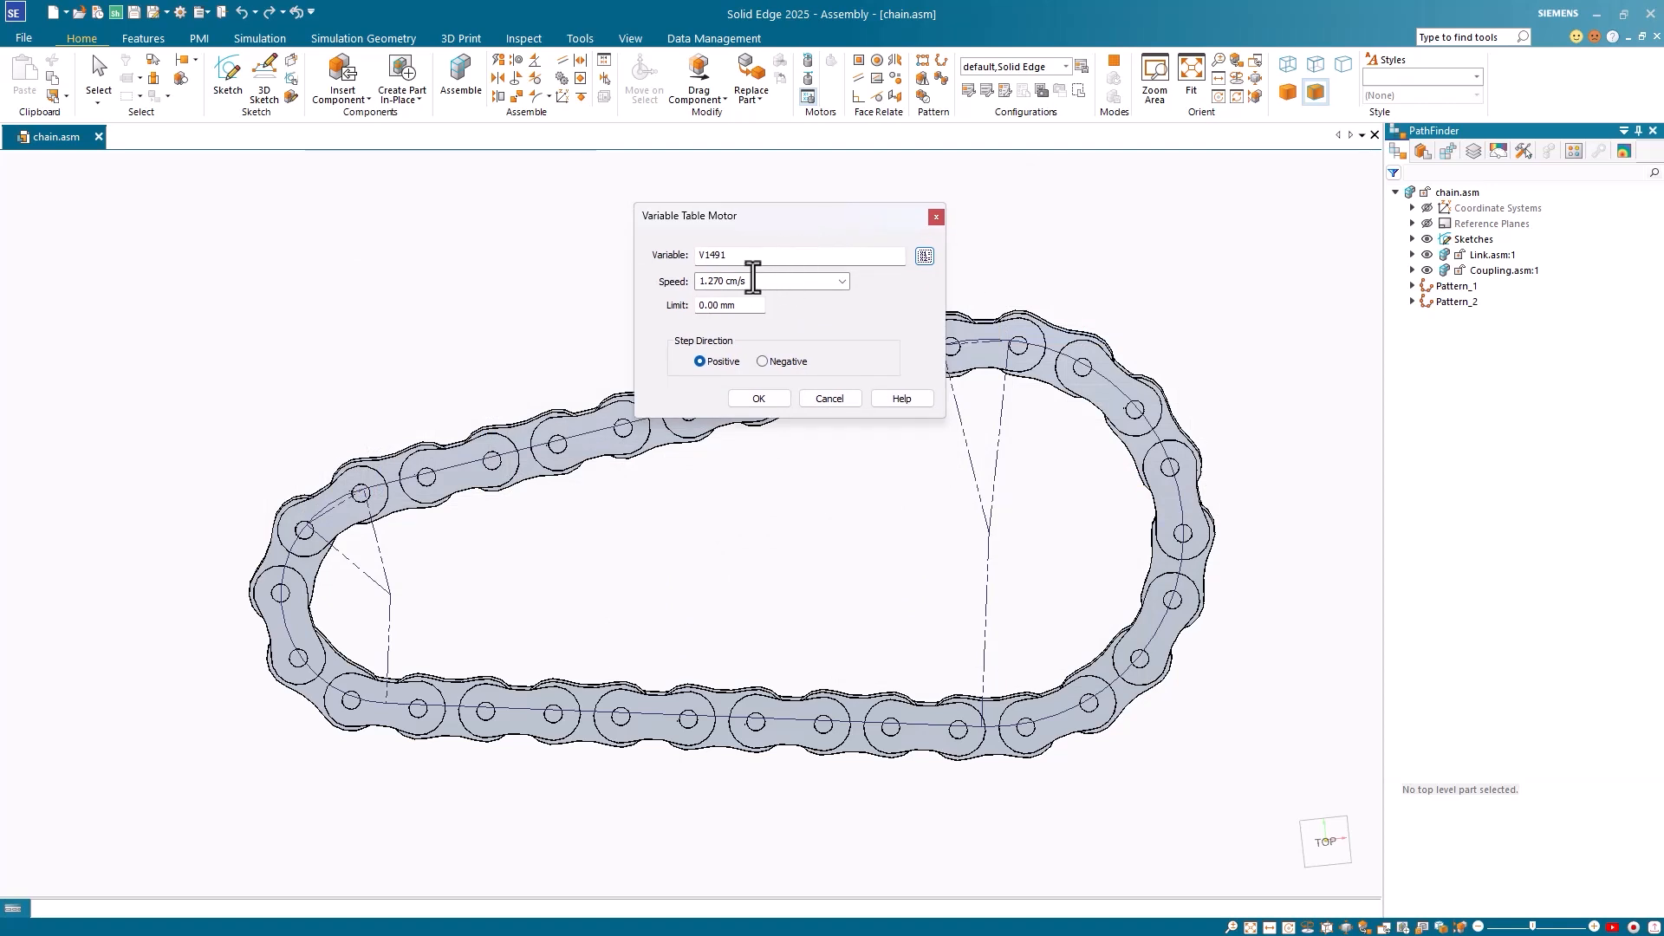
{"action": "left_click_drag", "start_coordinate": [754, 279], "coordinate": [684, 281]}
{"action": "type", "text": "5"}
{"action": "left_click", "coordinate": [750, 305]}
{"action": "left_click_drag", "start_coordinate": [750, 304], "coordinate": [689, 304]}
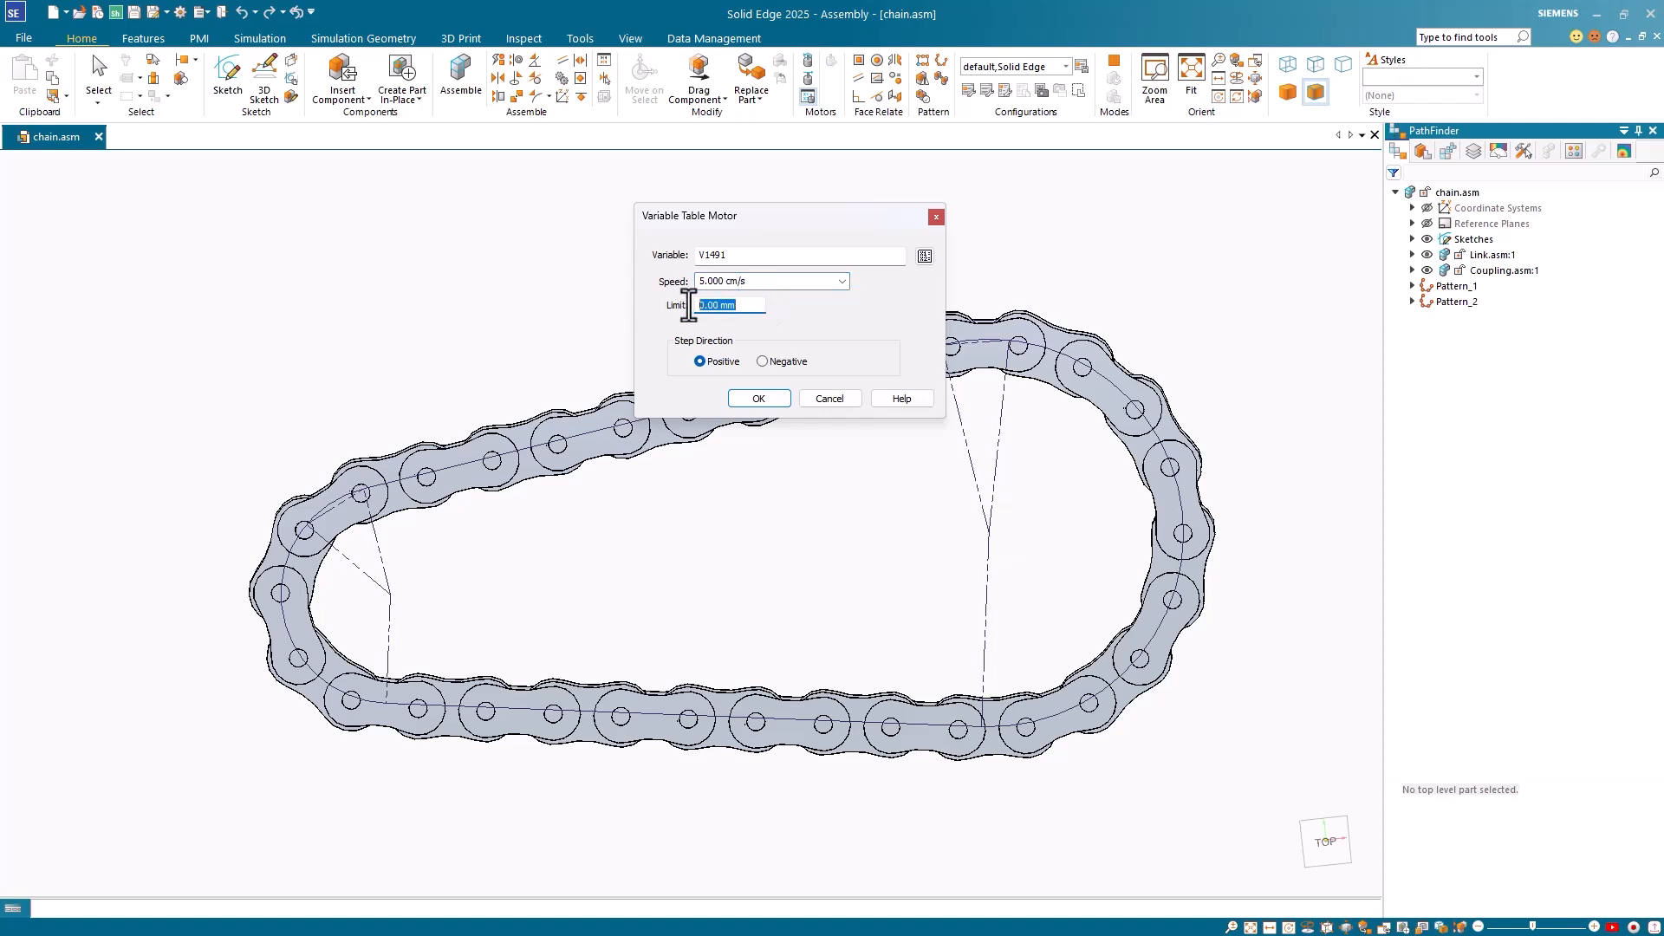
{"action": "type", "text": "1000"}
{"action": "left_click", "coordinate": [766, 397]}
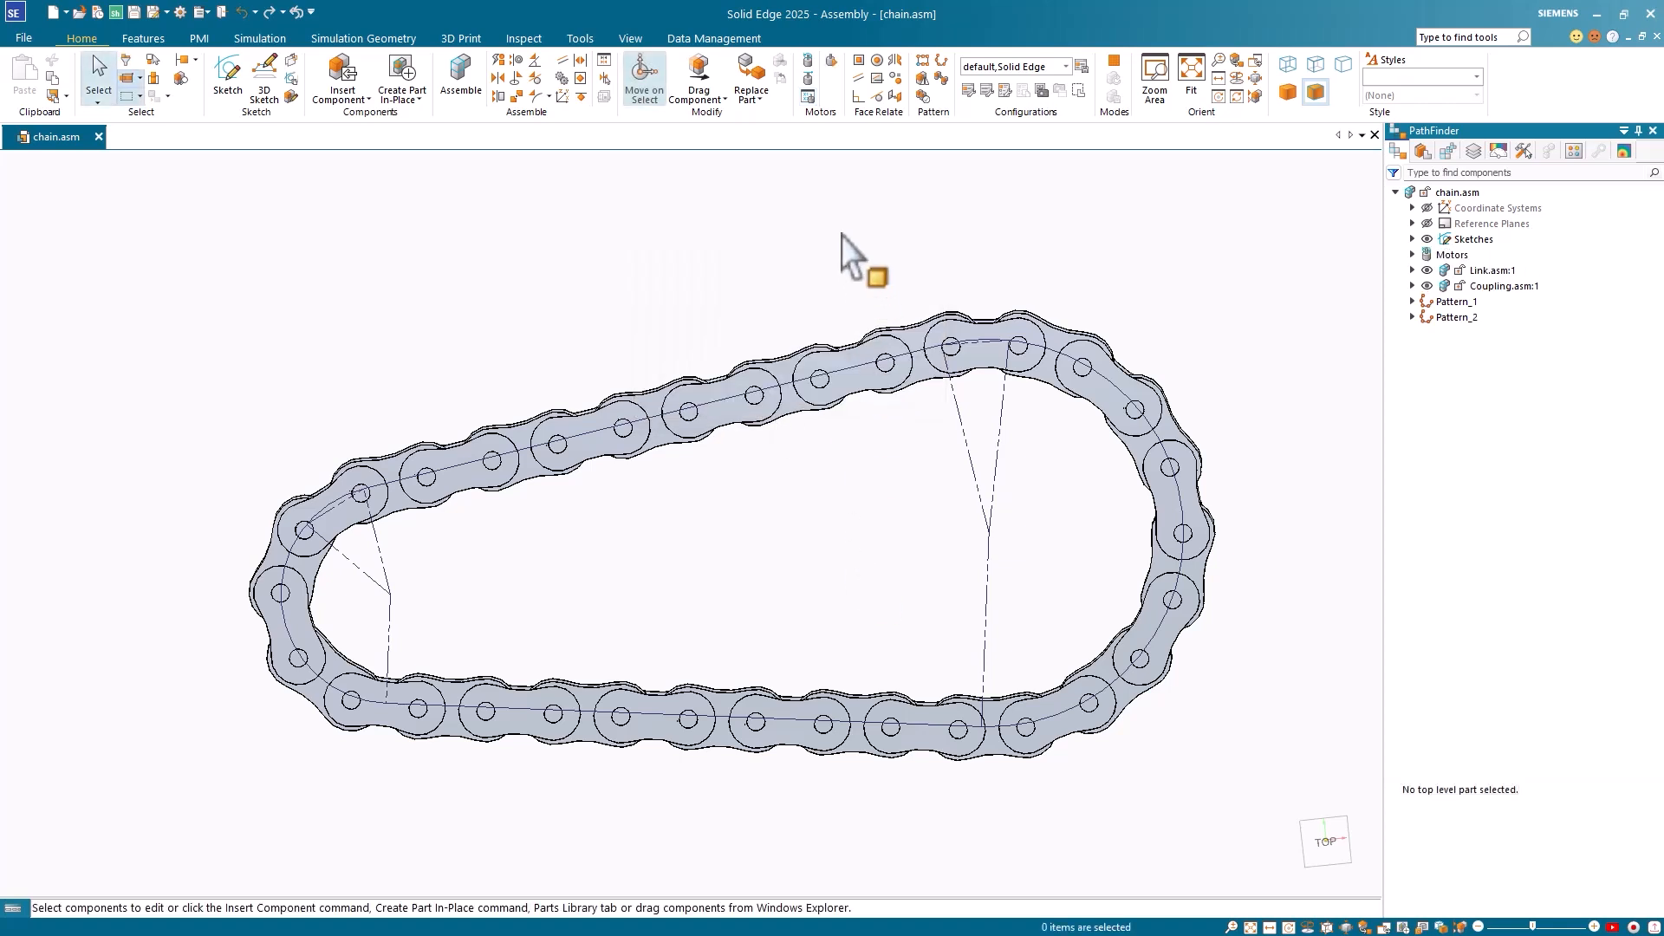
- Start a motor simulation and add Variable Table 1 to the motors in the animation, keeping the no-analysis option
{"action": "left_click", "coordinate": [829, 61]}
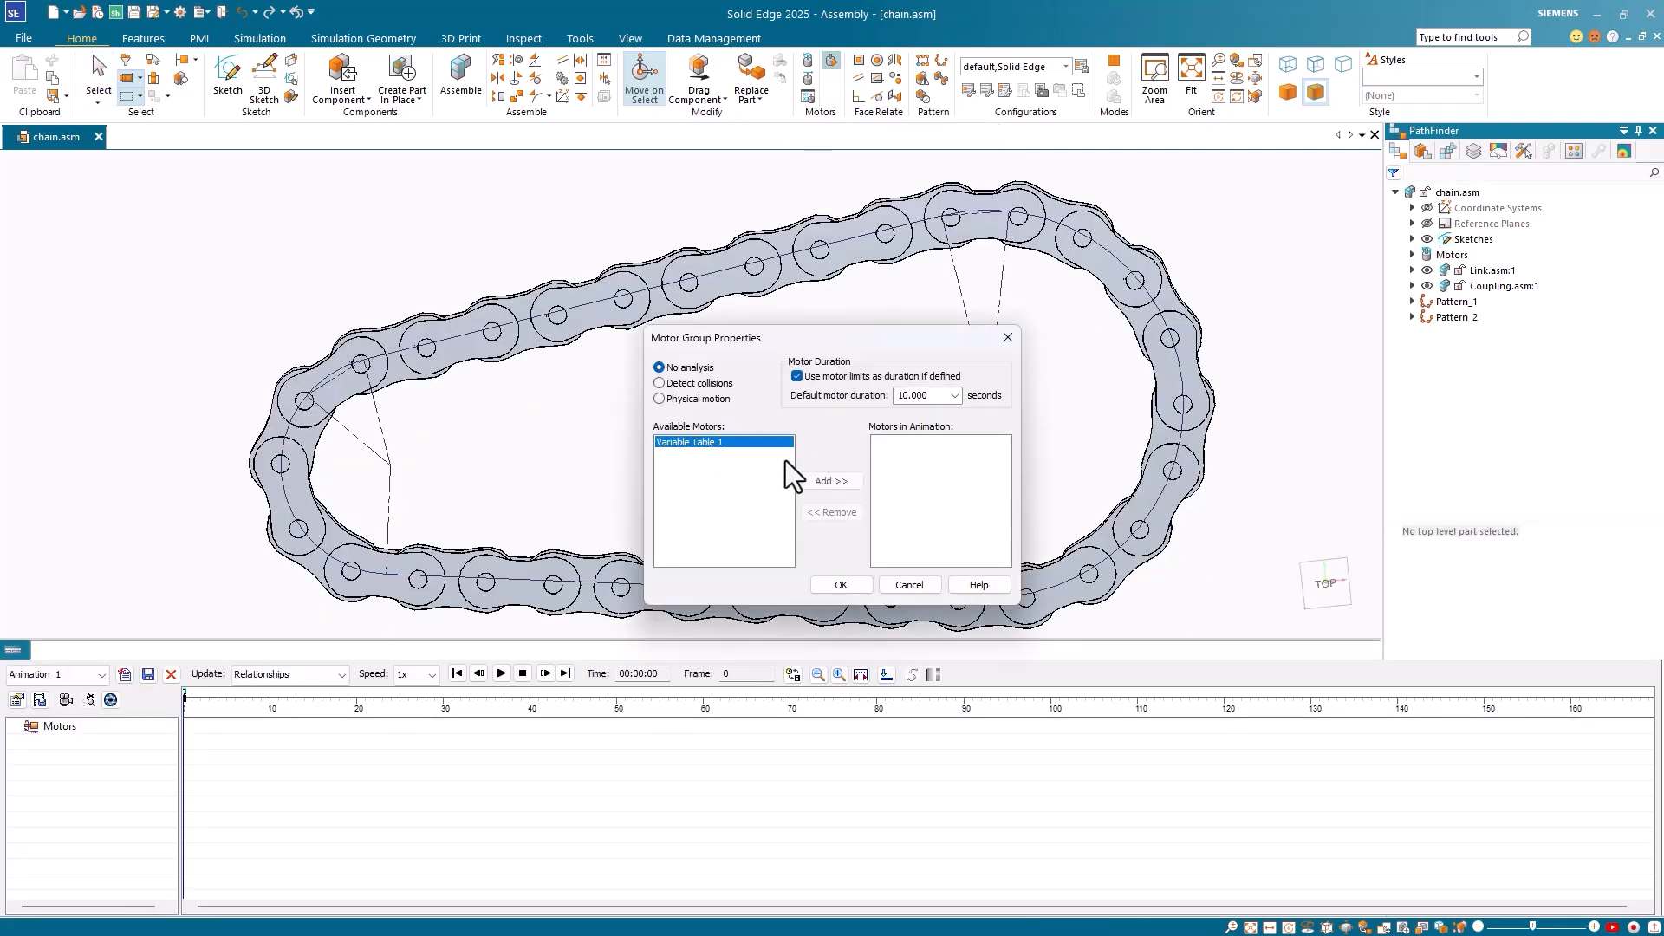
{"action": "left_click", "coordinate": [832, 480]}
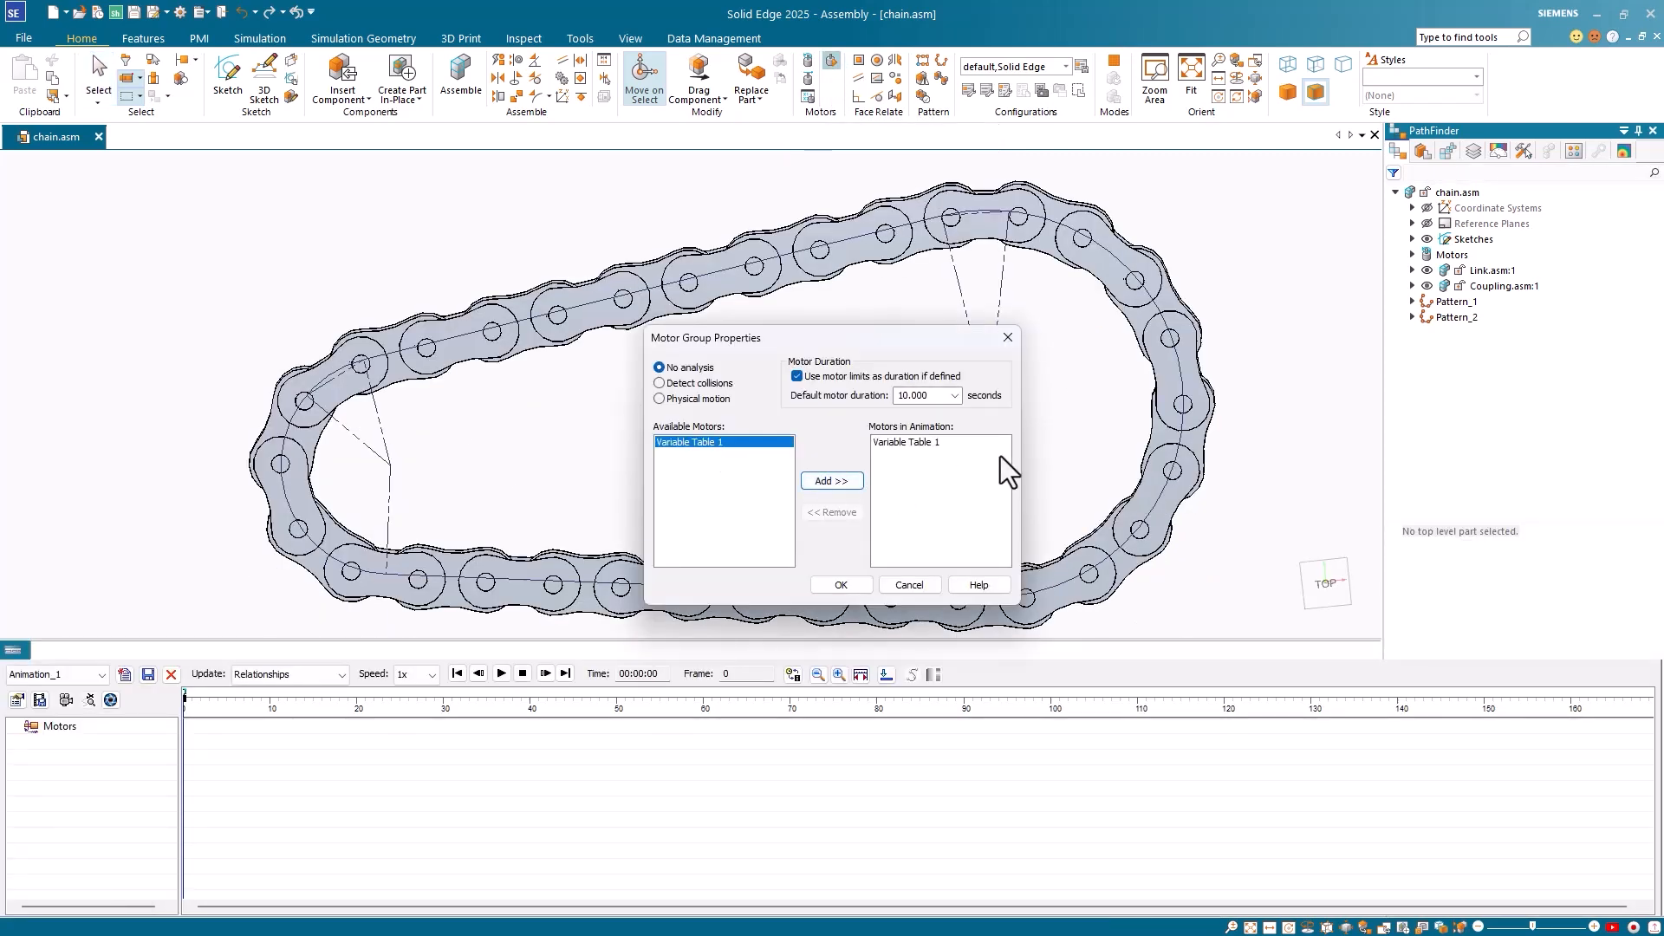
{"action": "left_click", "coordinate": [839, 585]}
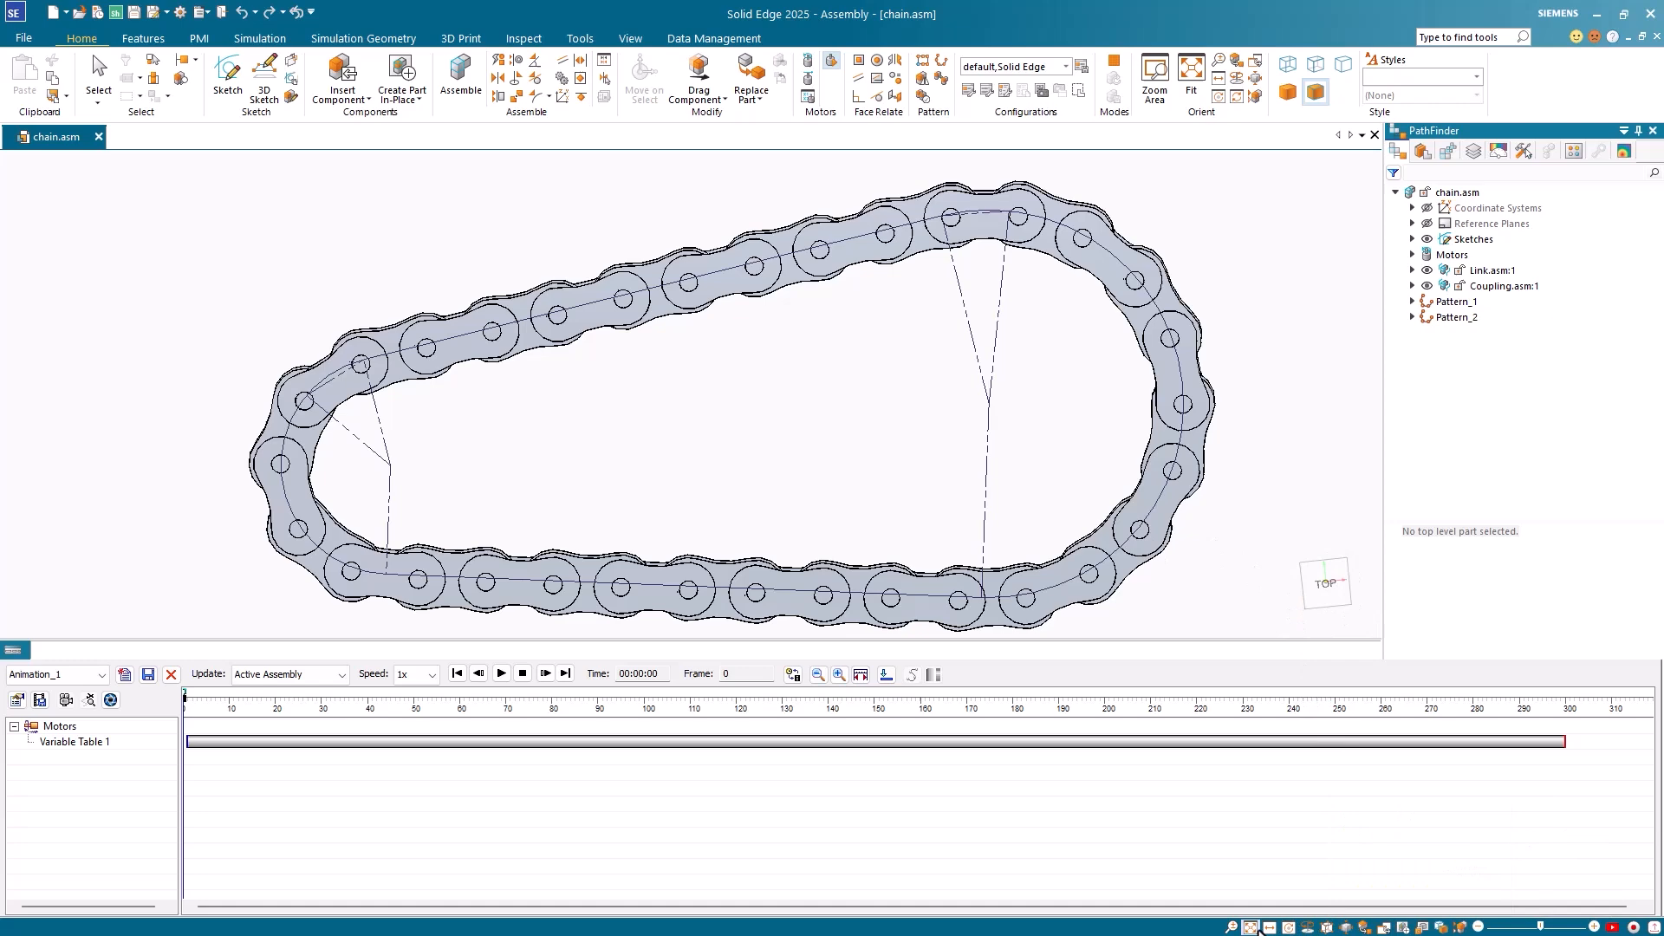
- Play the motor animation with the whole chain in view and inspect its motion from an angle and from the top
{"action": "left_click", "coordinate": [1251, 928]}
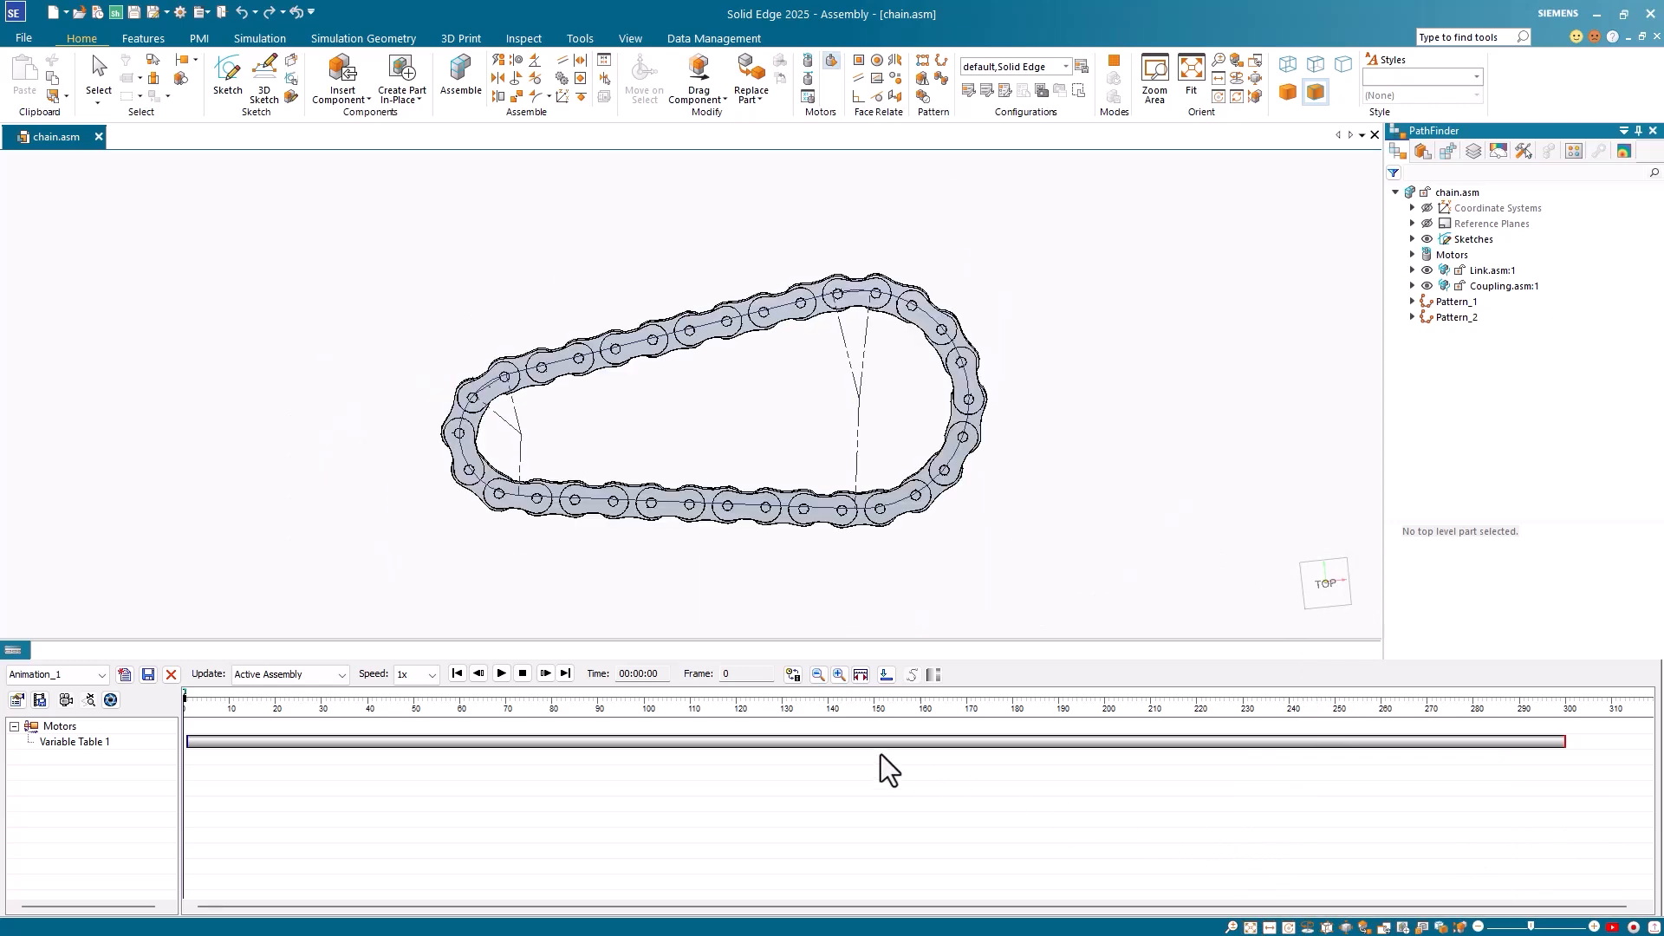
{"action": "left_click", "coordinate": [502, 675]}
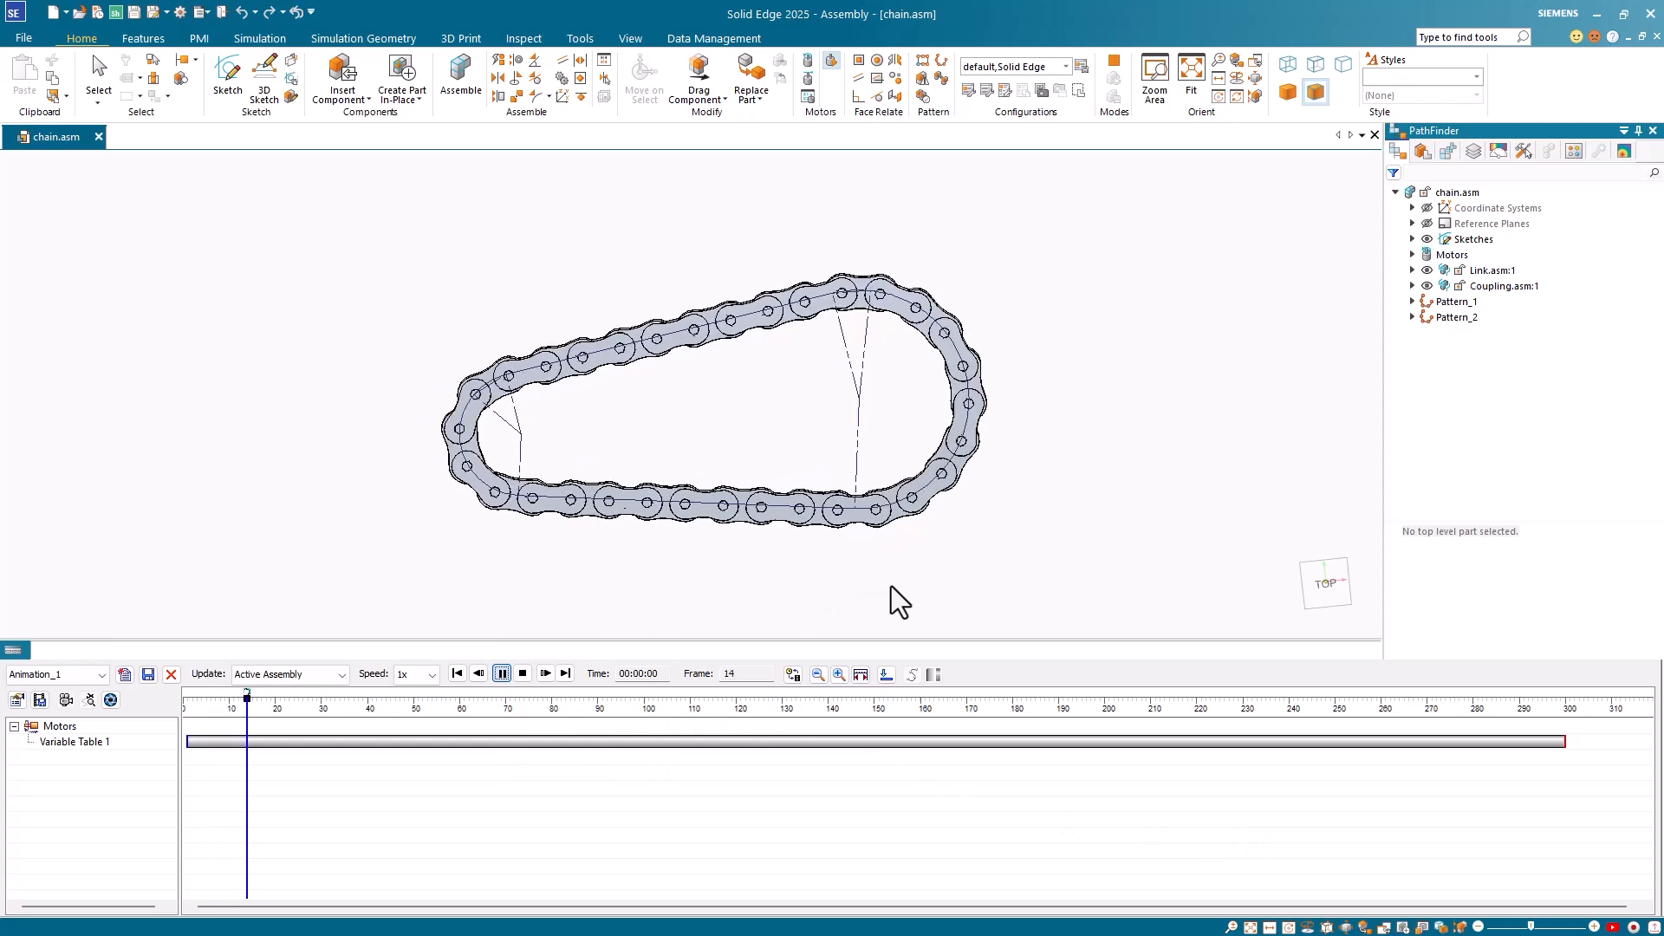
{"action": "middle_click_drag", "start_coordinate": [1173, 520], "coordinate": [1033, 546]}
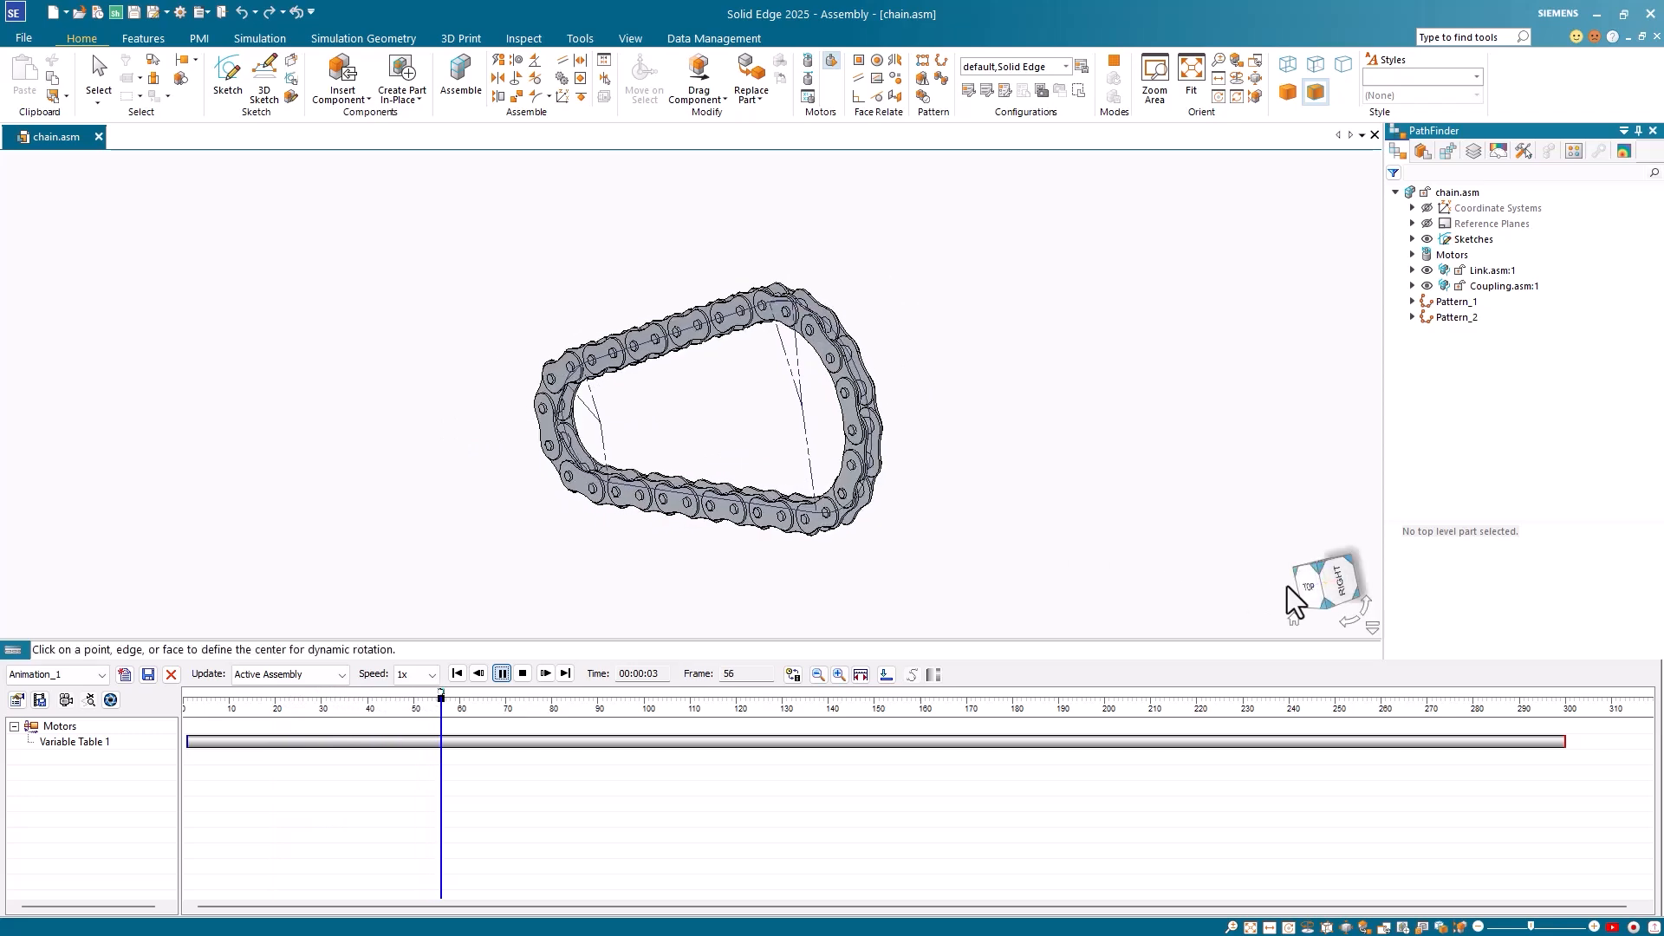
{"action": "left_click", "coordinate": [1312, 588]}
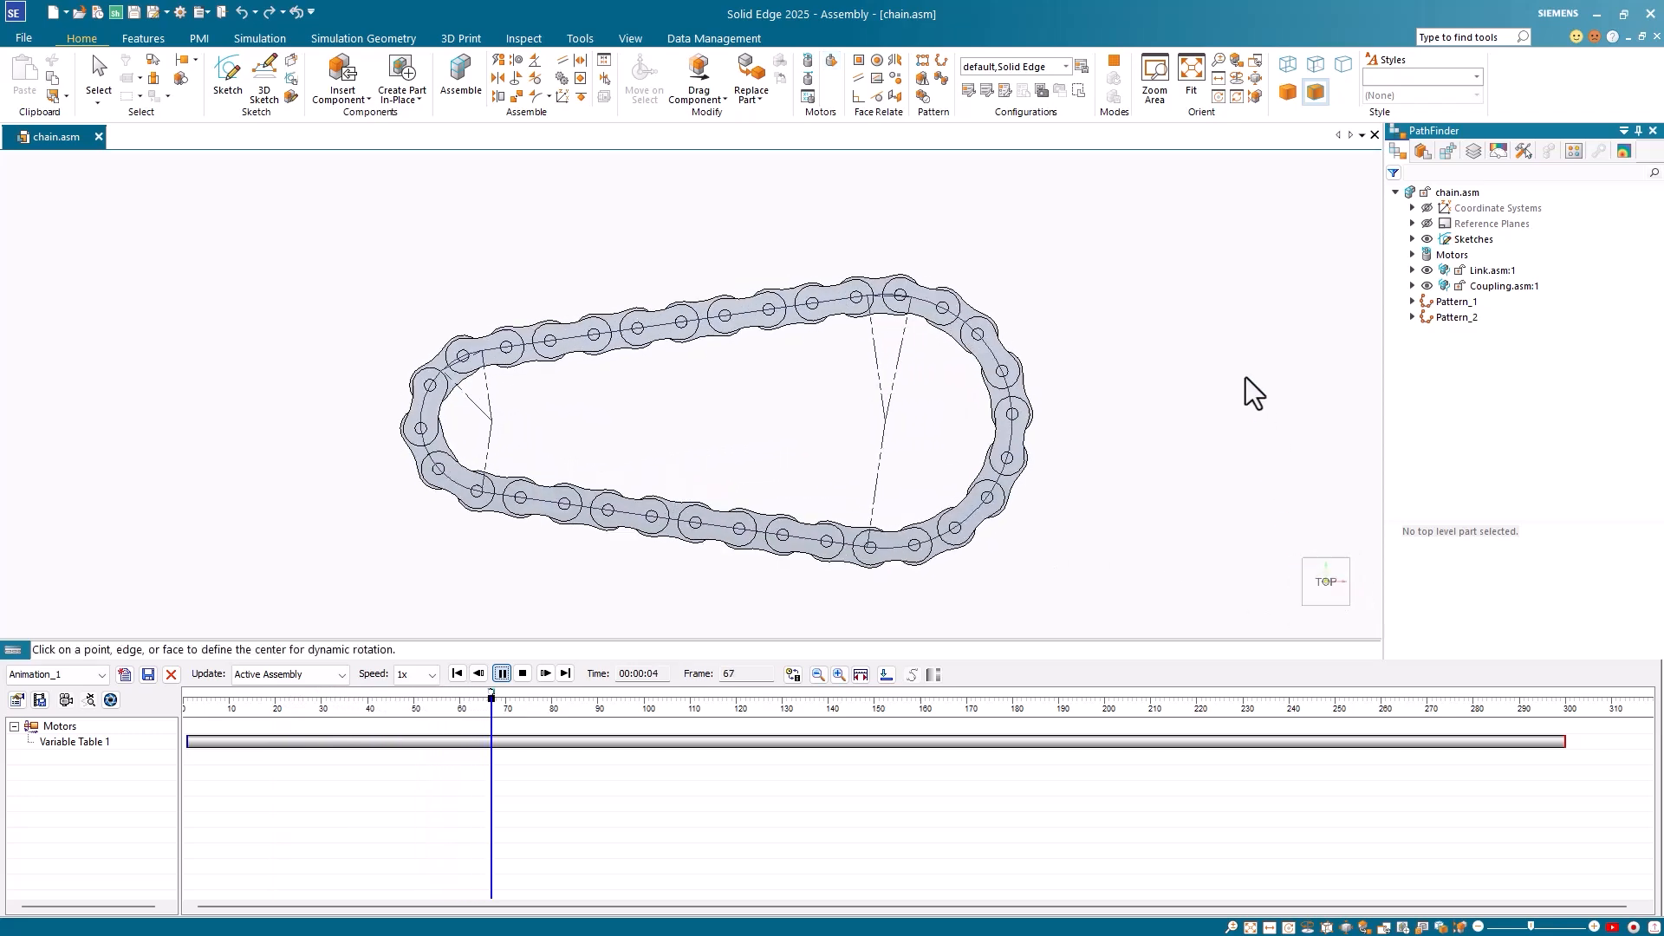